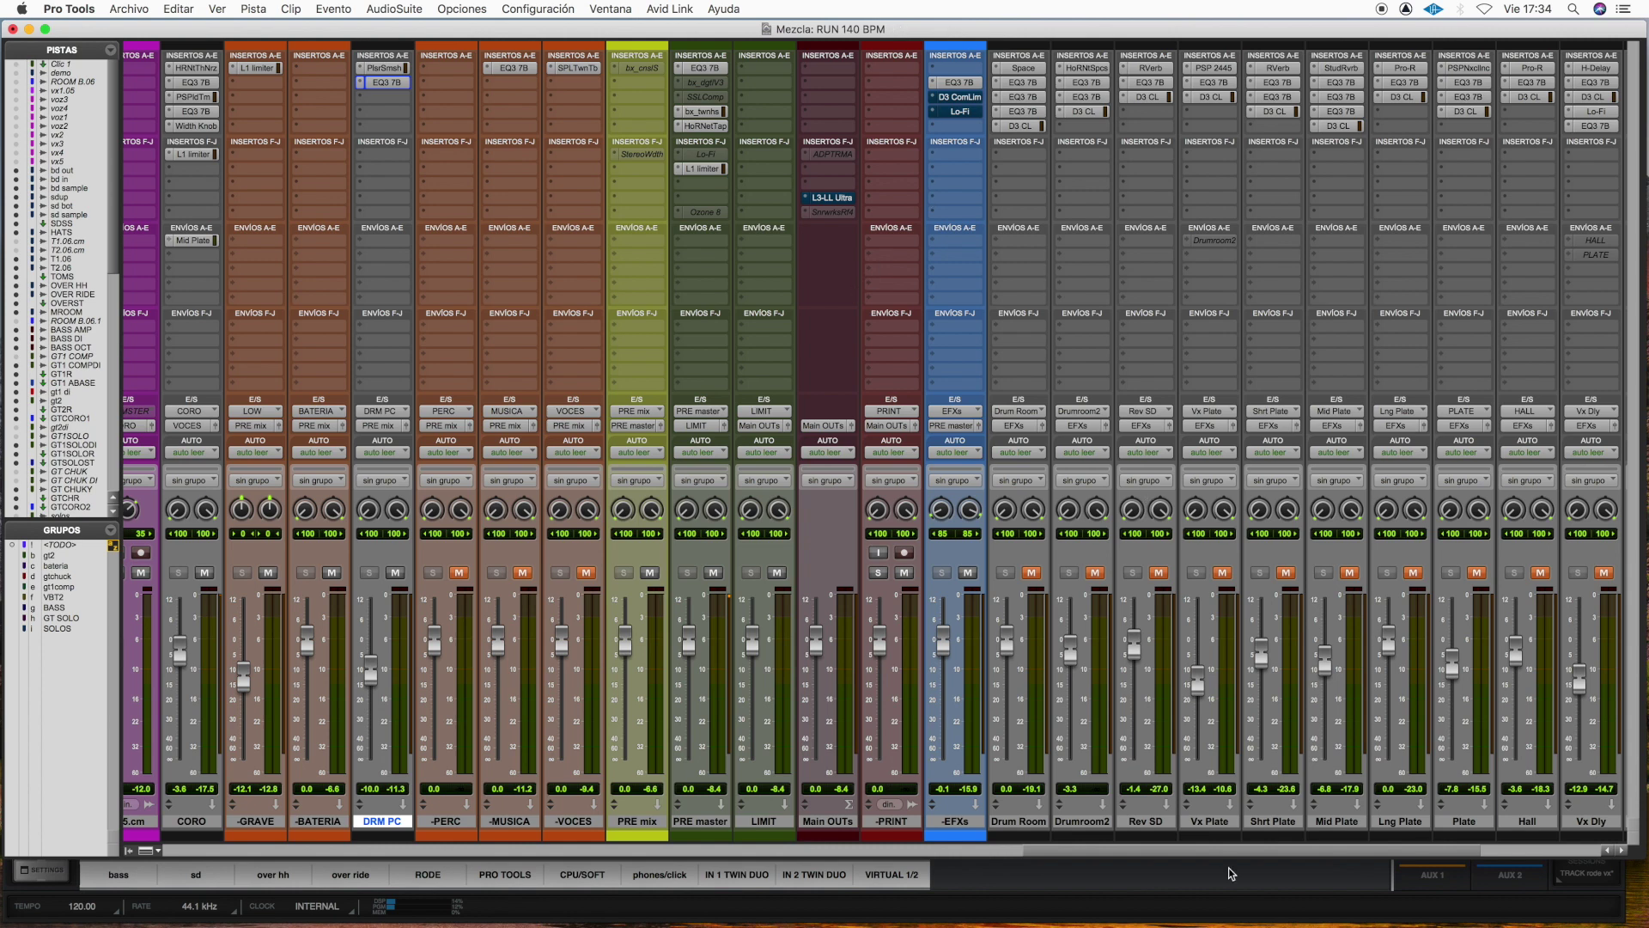
# Step: Look over the session's mixer from the drum channels to the reverb, delay and modulation effect returns
pyautogui.moveTo(1170, 849); pyautogui.dragTo(297, 856)
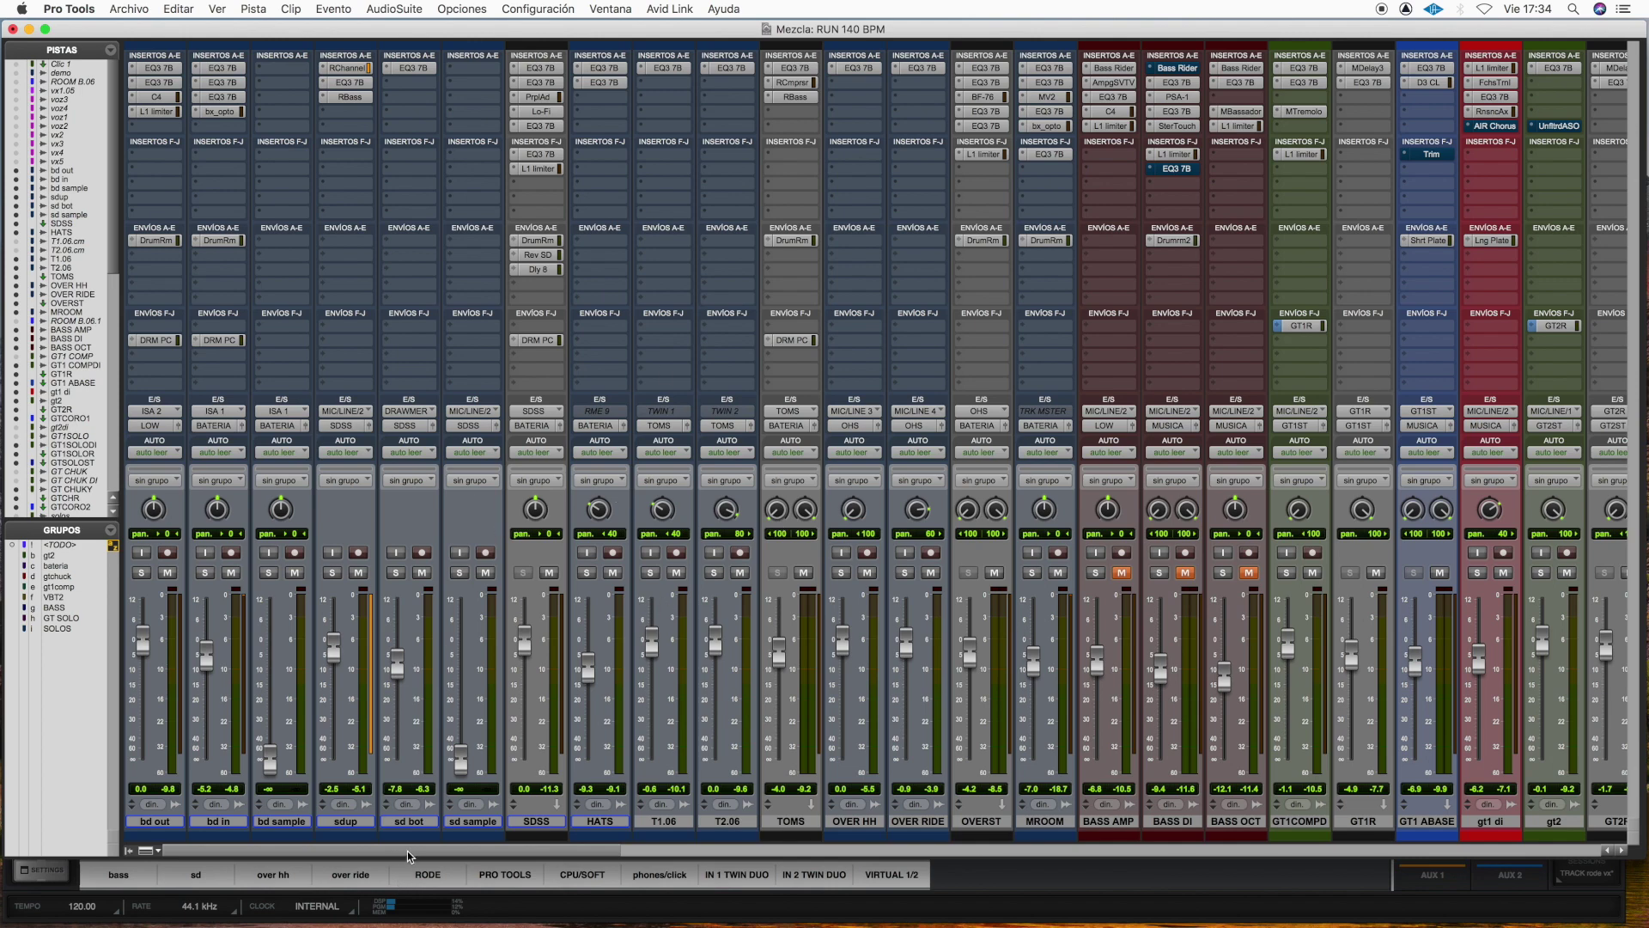
pyautogui.moveTo(412, 856); pyautogui.dragTo(1300, 860)
pyautogui.moveTo(1101, 851); pyautogui.dragTo(1203, 846)
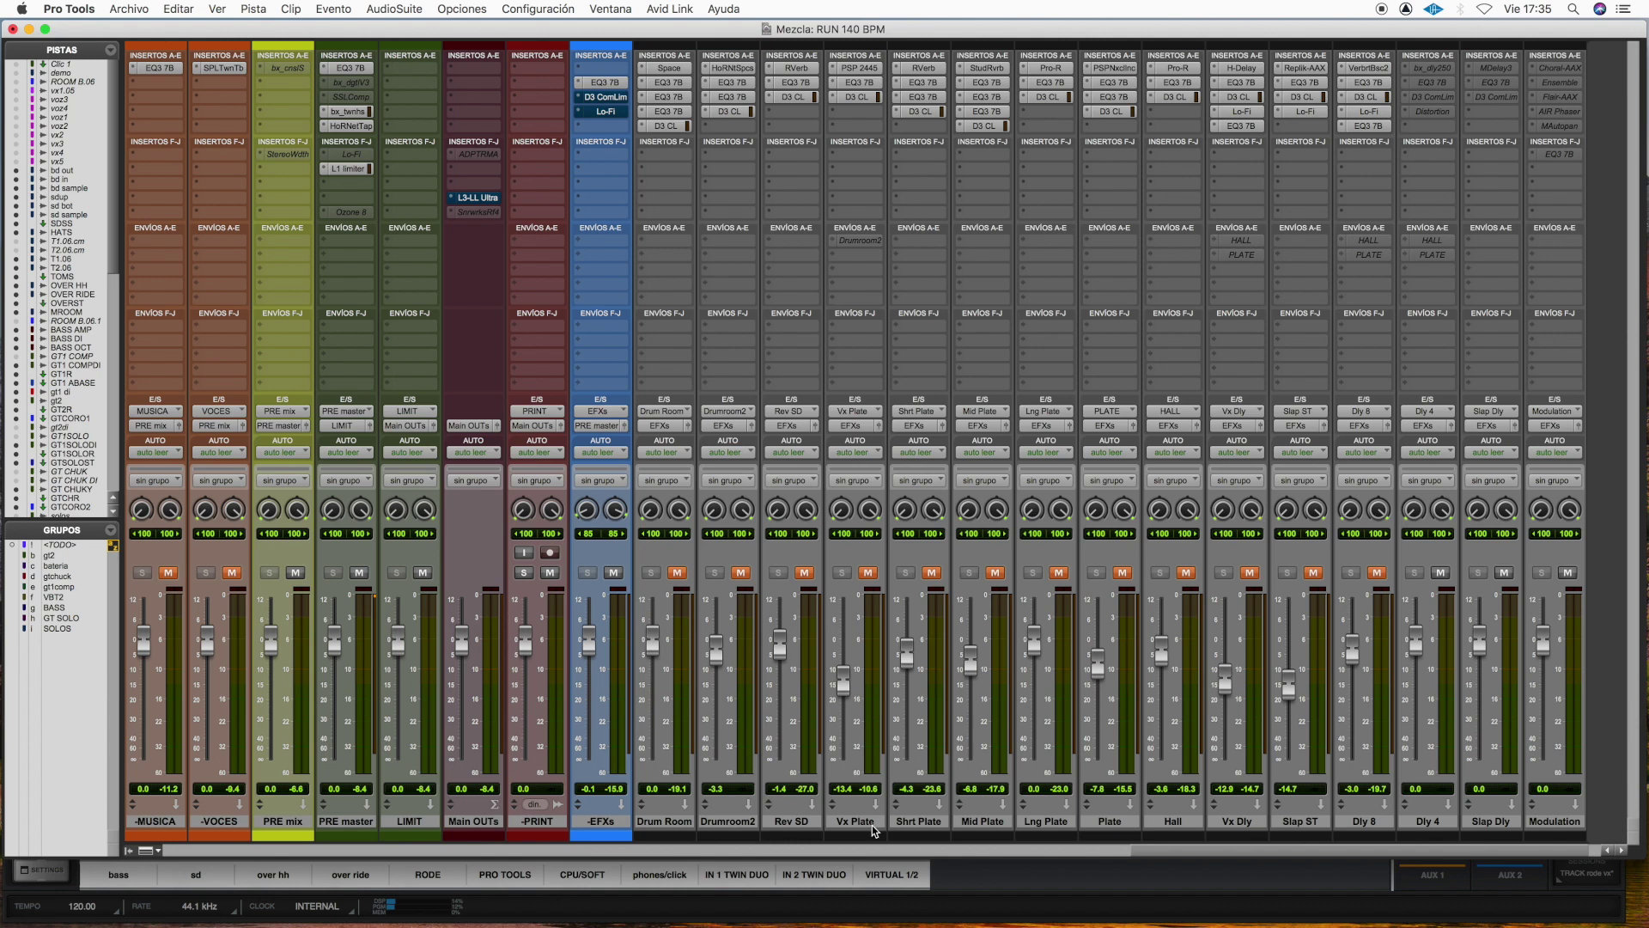
pyautogui.moveTo(1176, 854); pyautogui.dragTo(1148, 855)
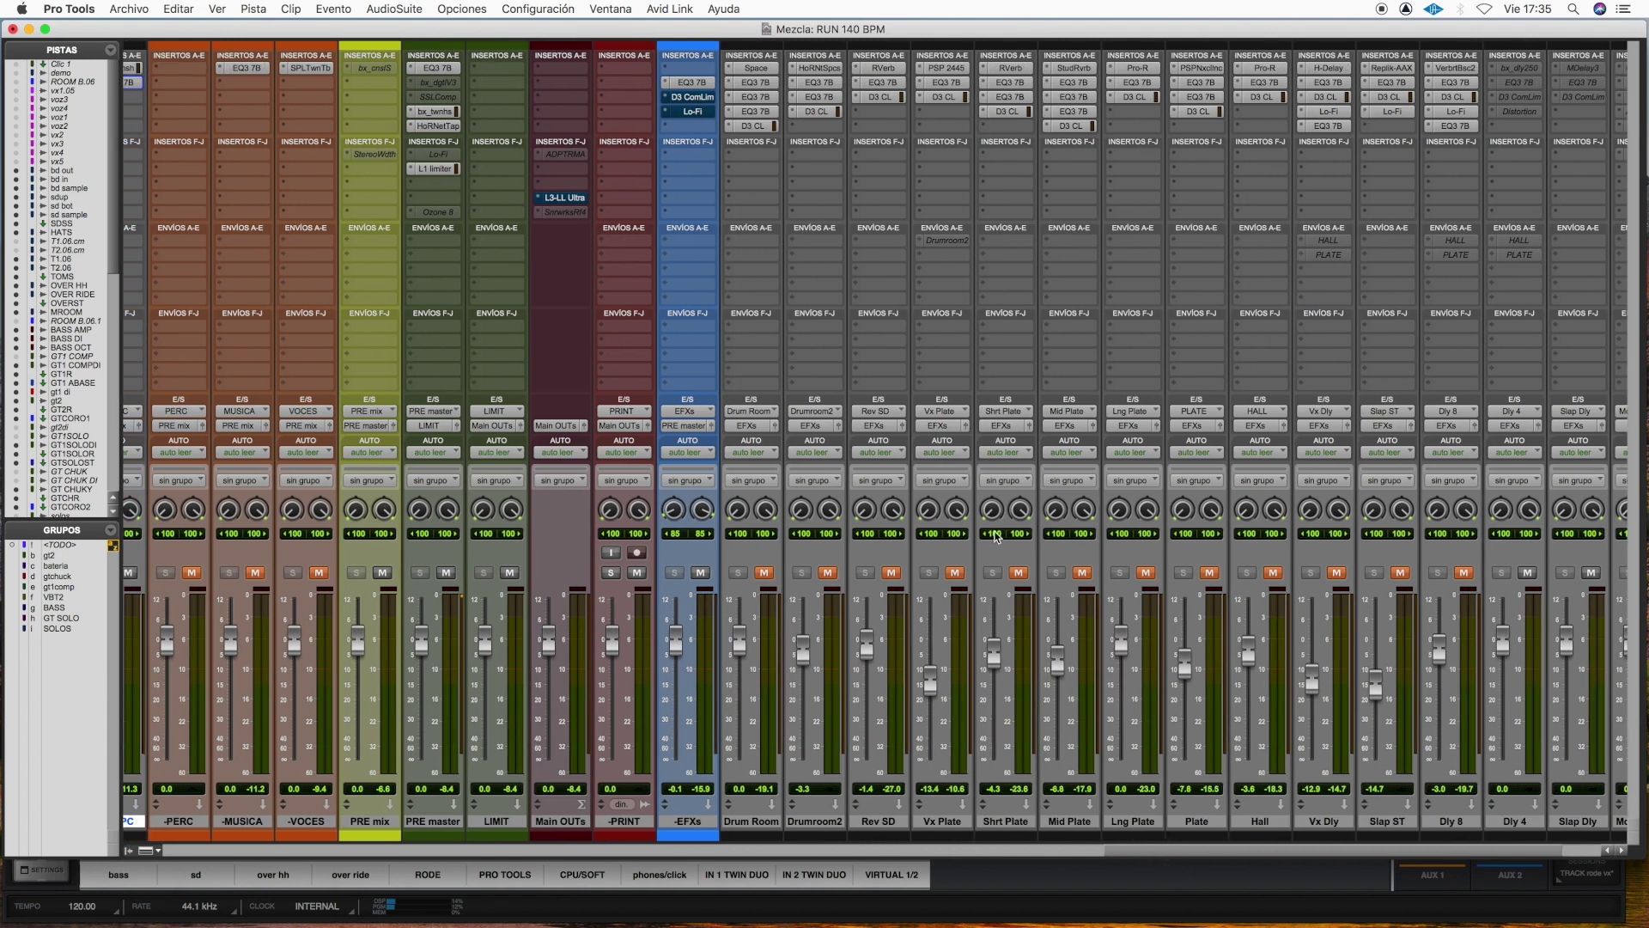
pyautogui.moveTo(1172, 859); pyautogui.dragTo(1070, 864)
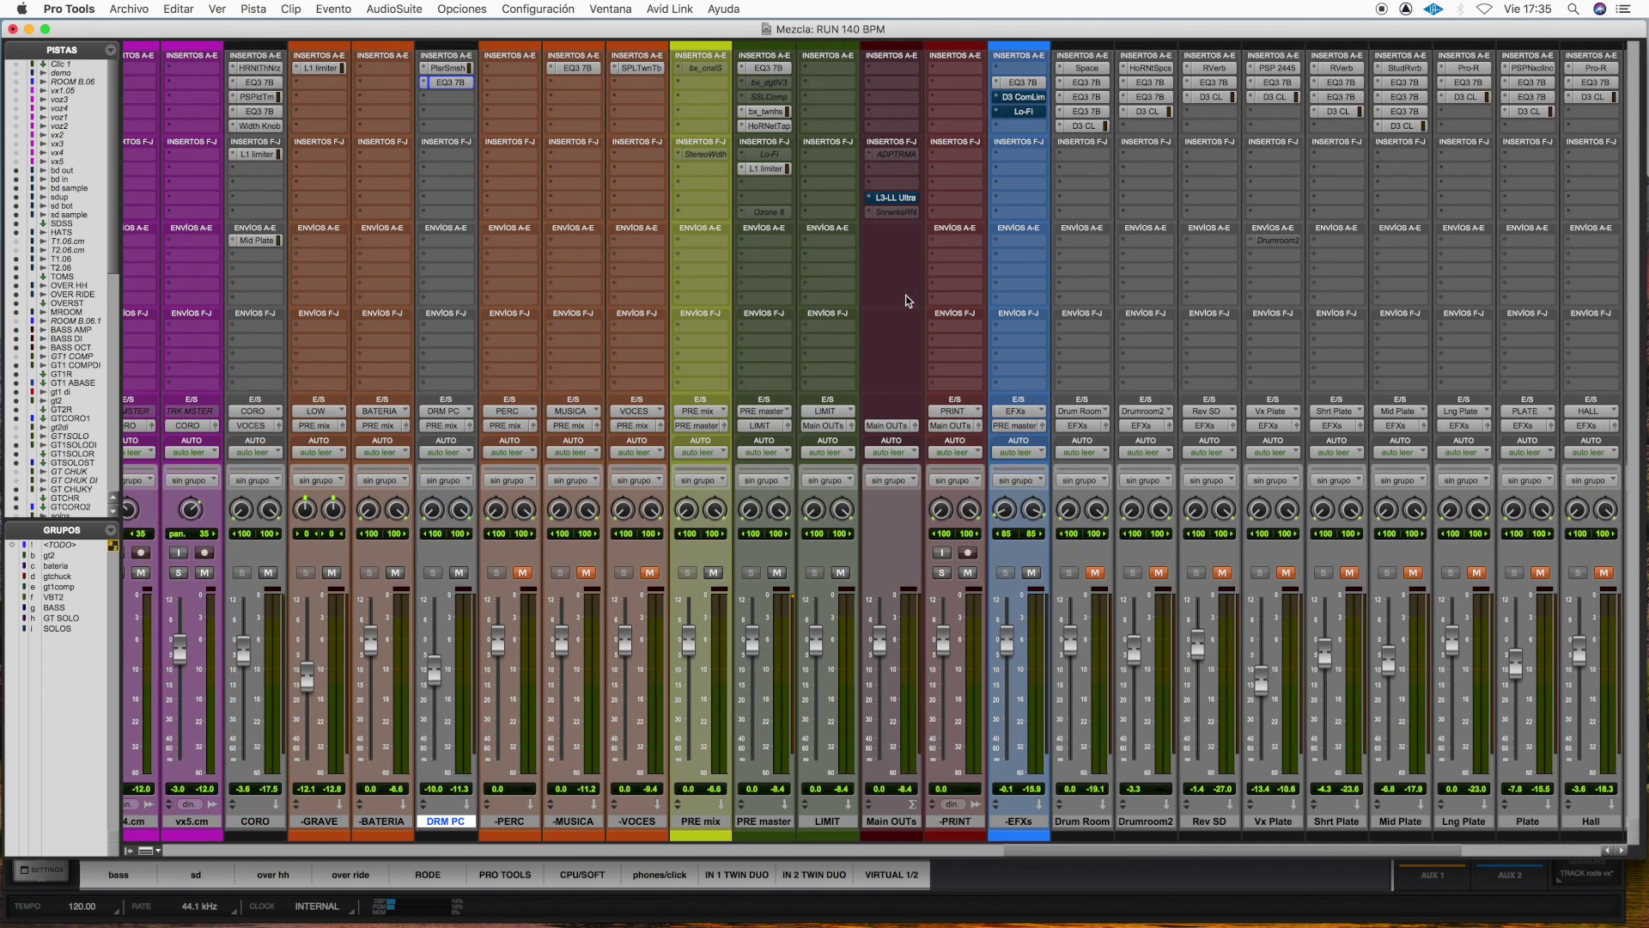
pyautogui.moveTo(1202, 855); pyautogui.dragTo(1299, 855)
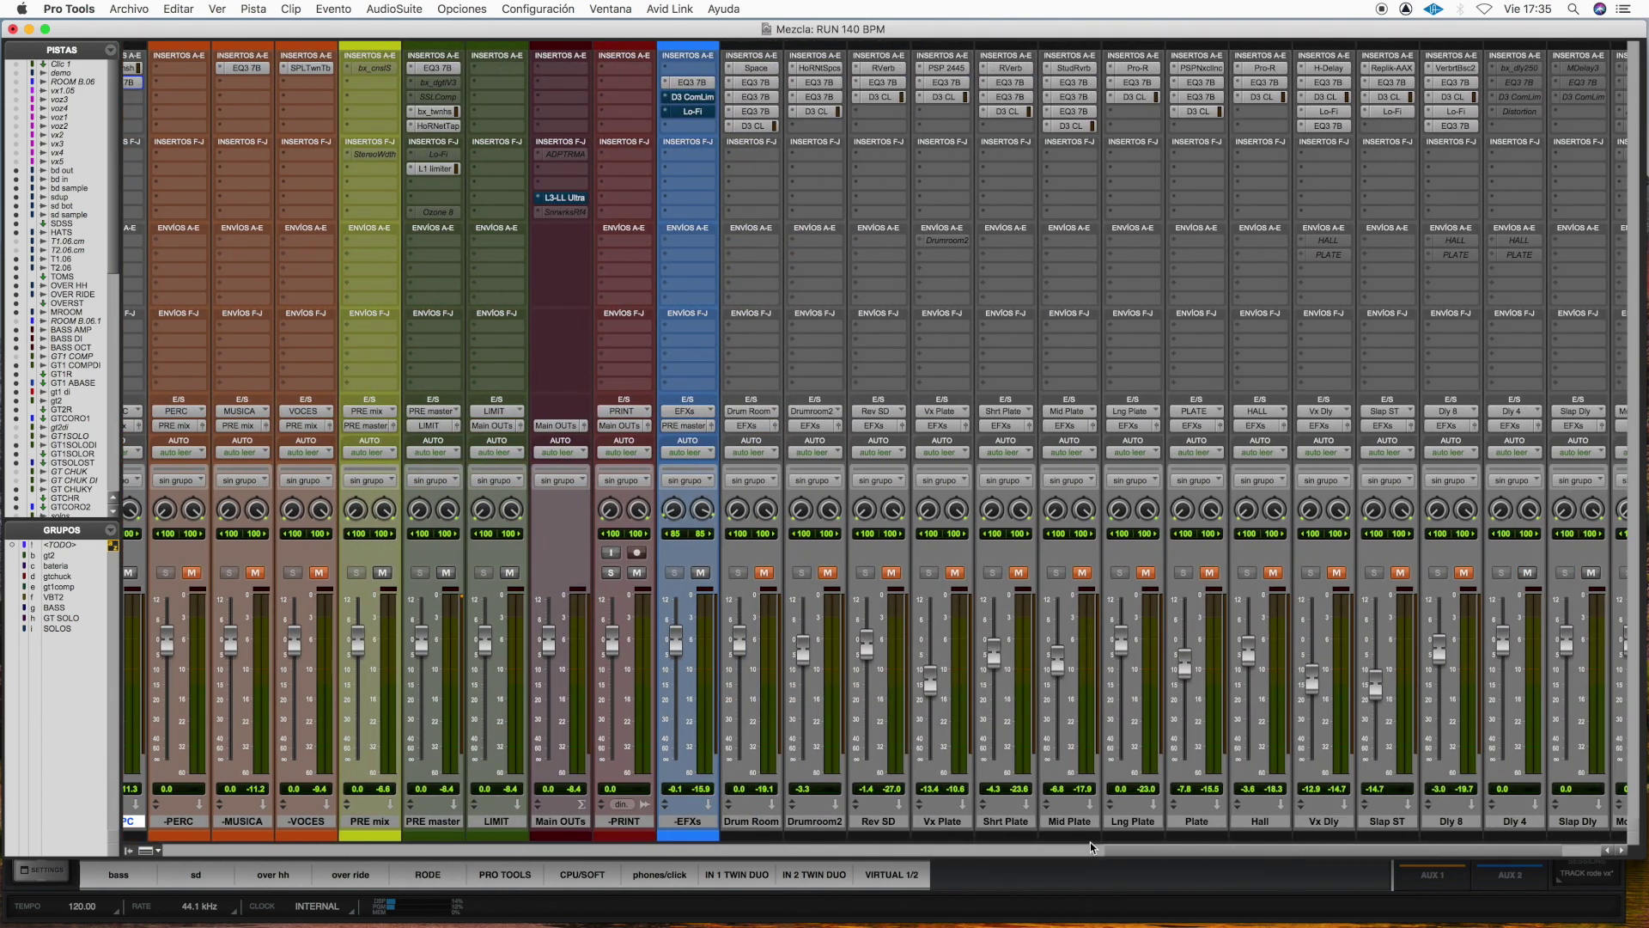
pyautogui.moveTo(1130, 853); pyautogui.dragTo(1057, 858)
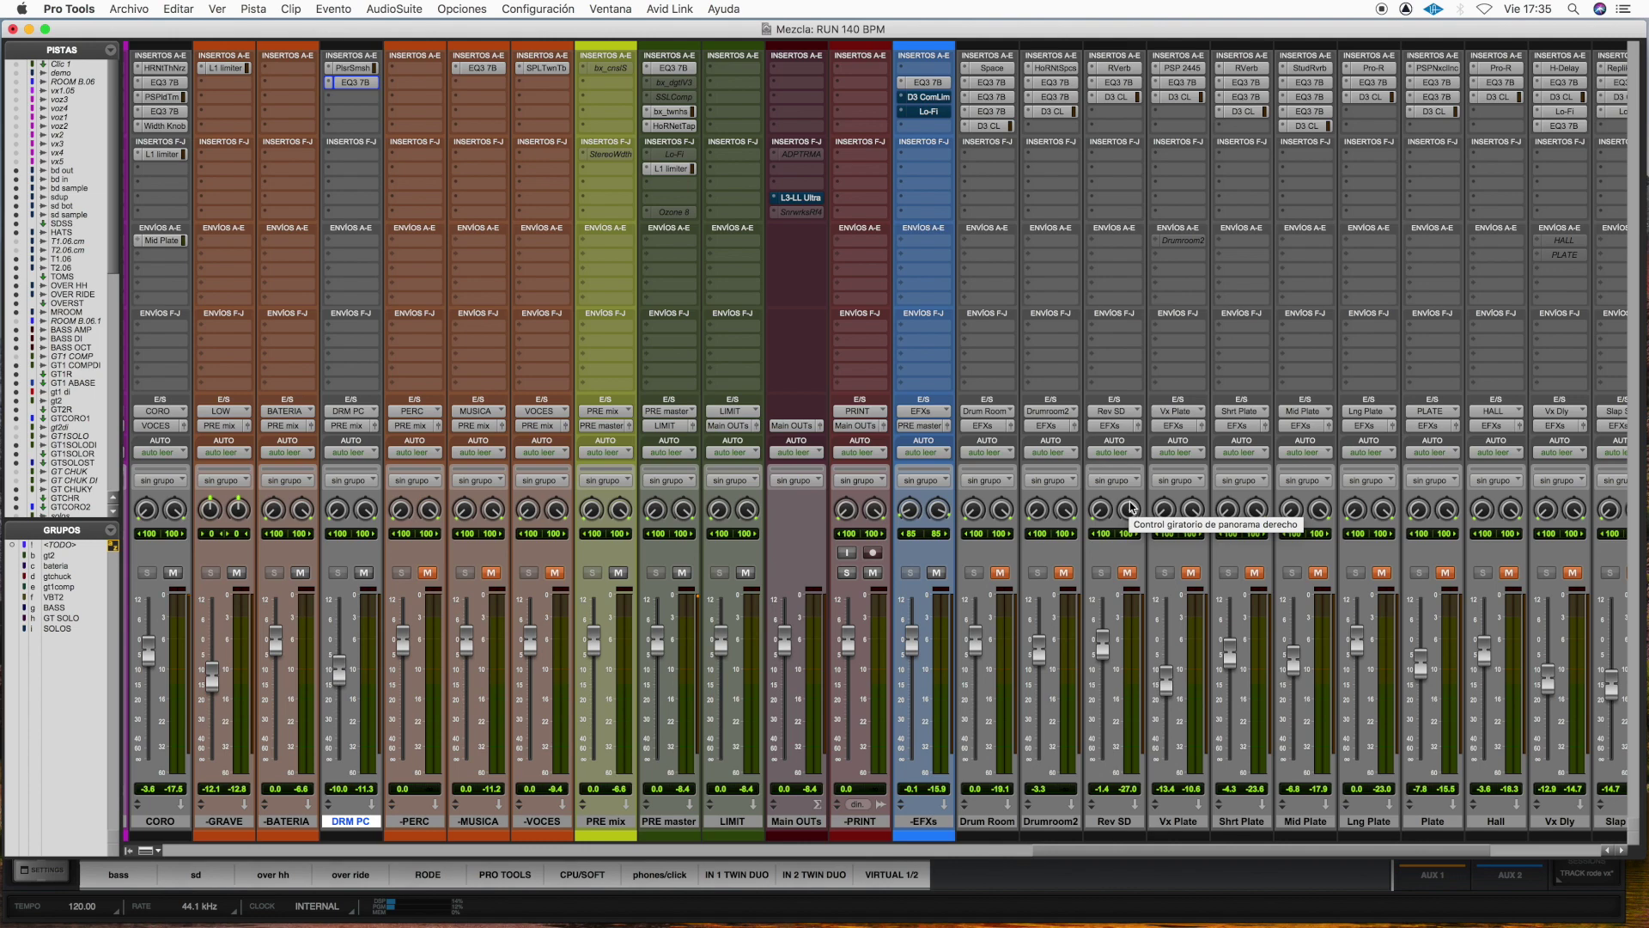
# Step: Play the mix while checking the channel meters and the edit window, and unmute the Drum Room return
pyautogui.press('space')
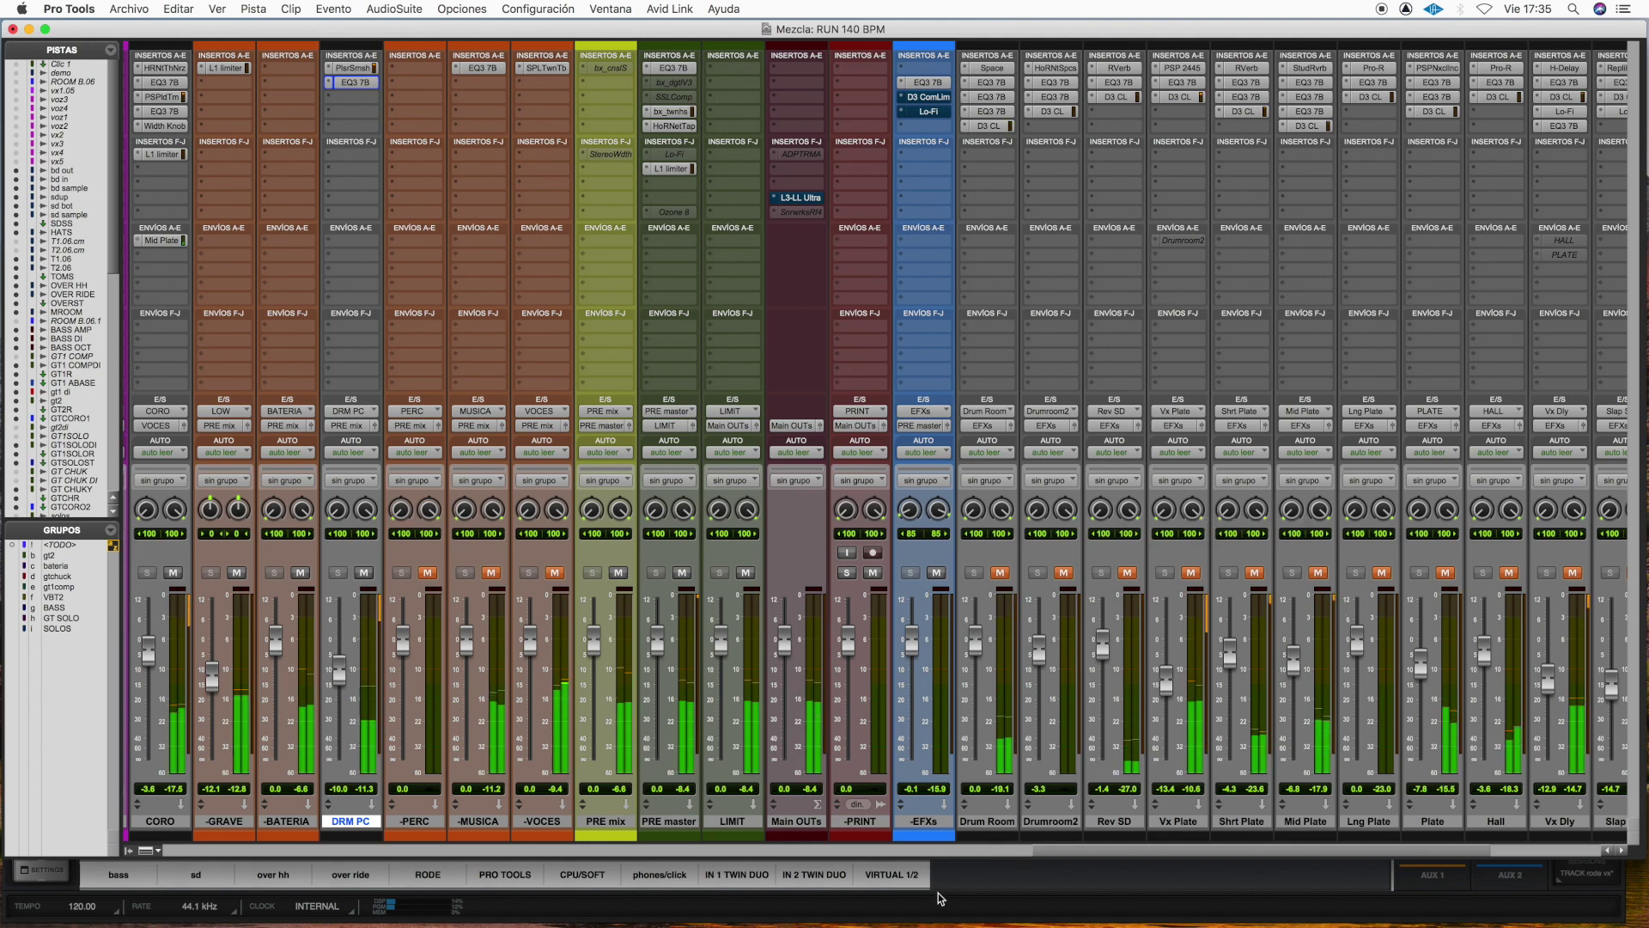
pyautogui.click(962, 852)
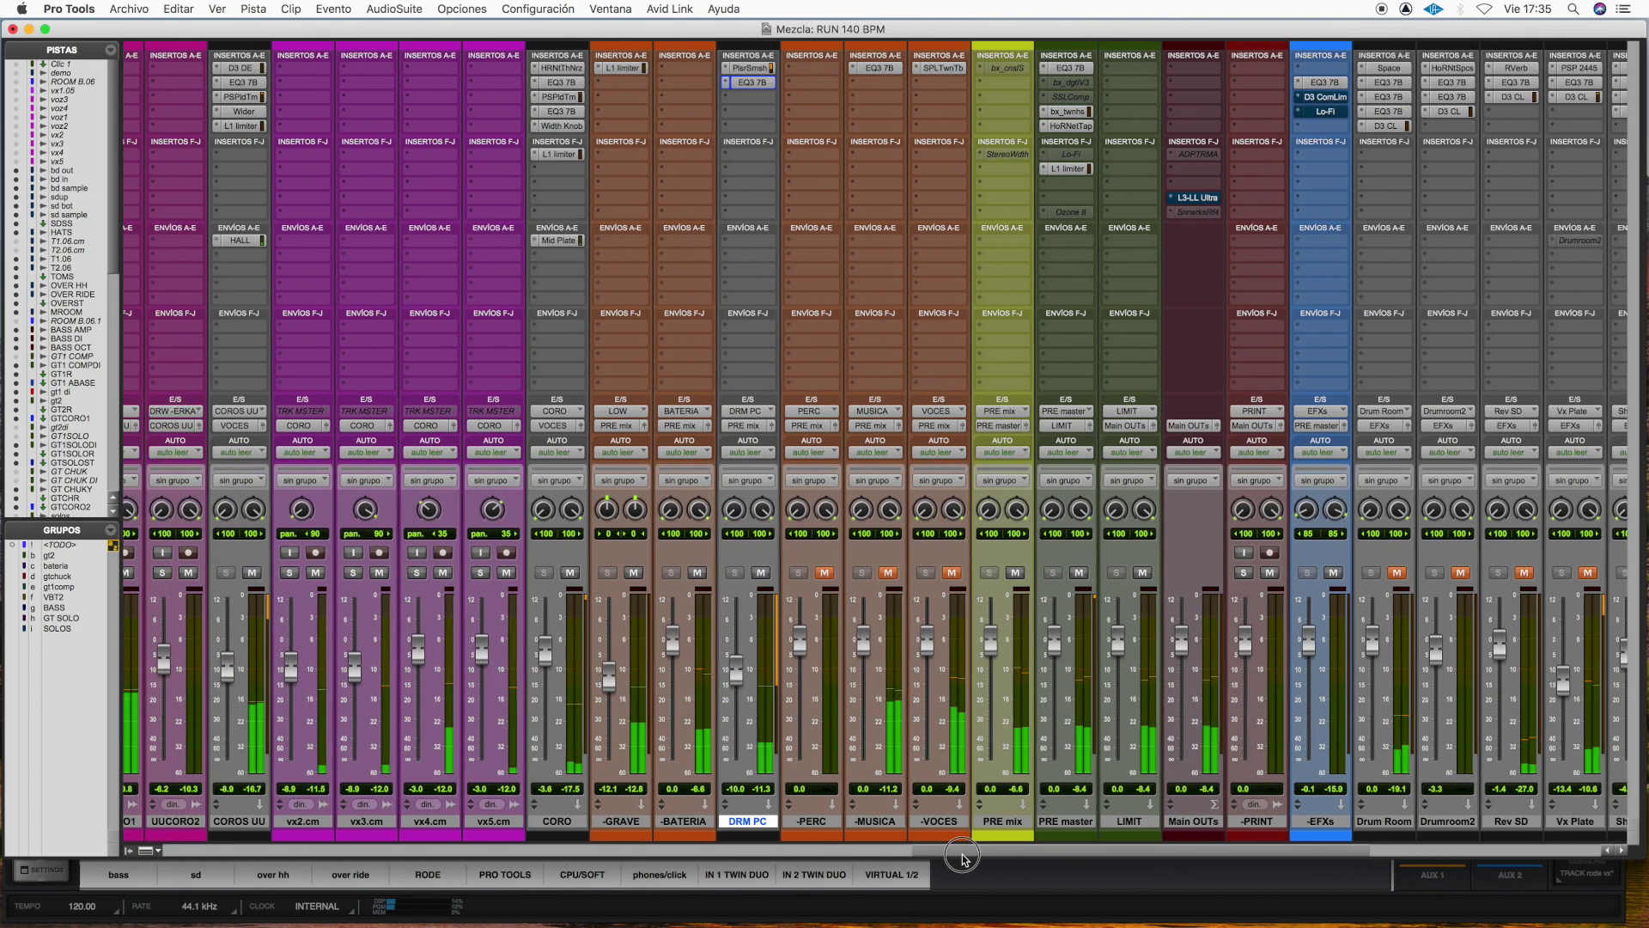
pyautogui.press('super+equal')
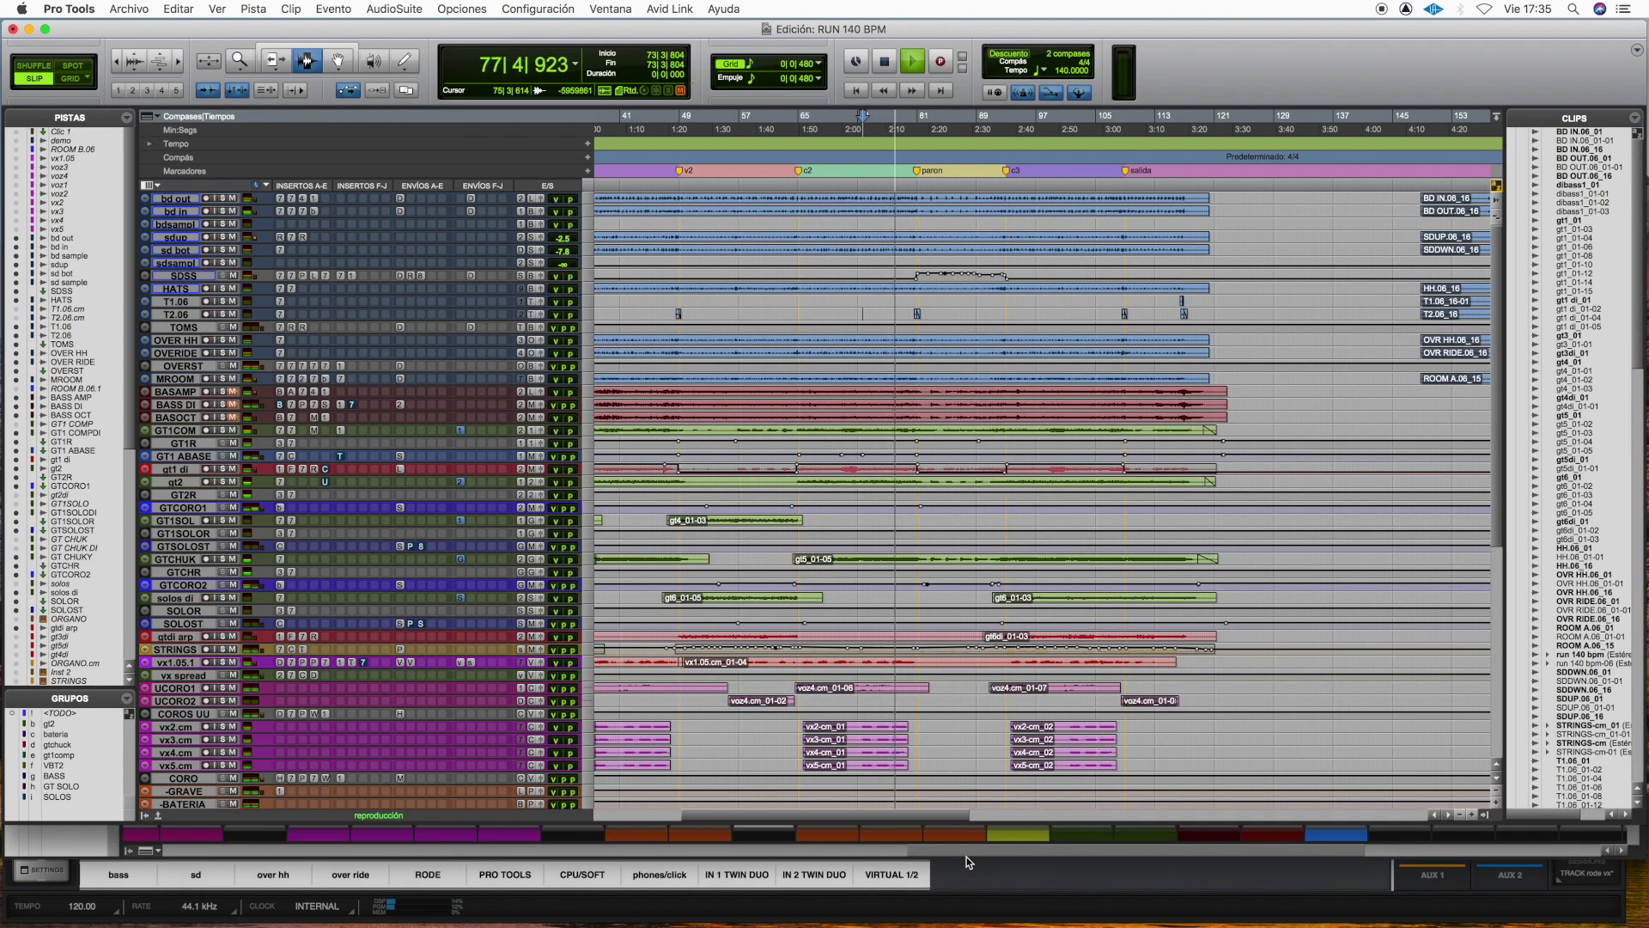
pyautogui.press('super+equal')
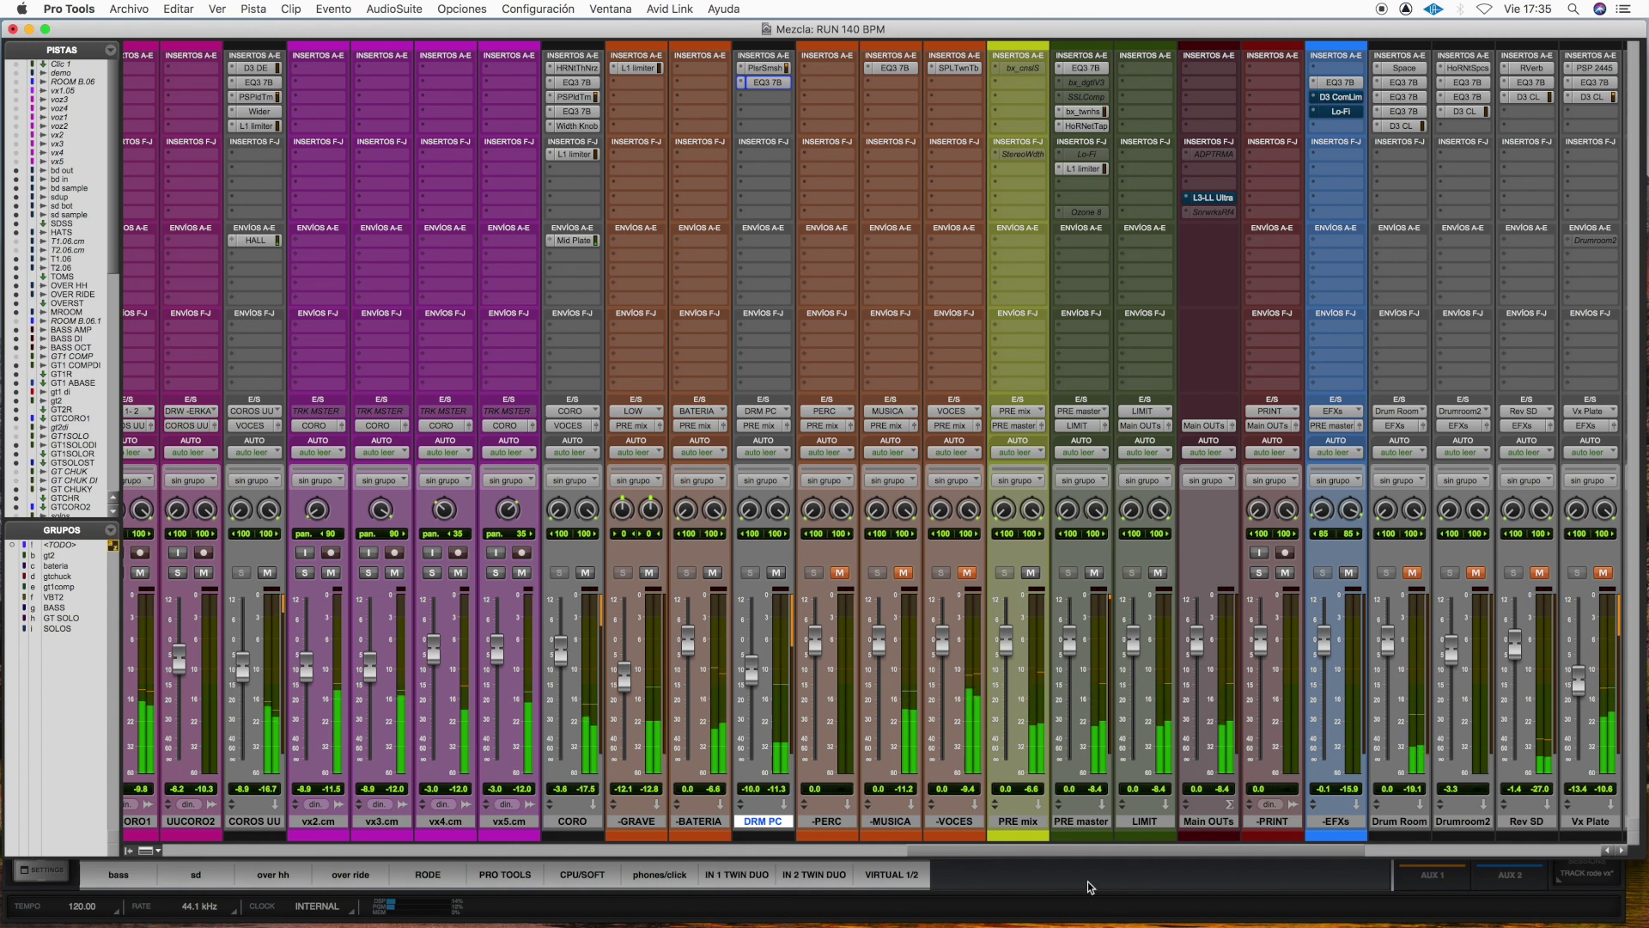
pyautogui.moveTo(1046, 852); pyautogui.dragTo(1113, 857)
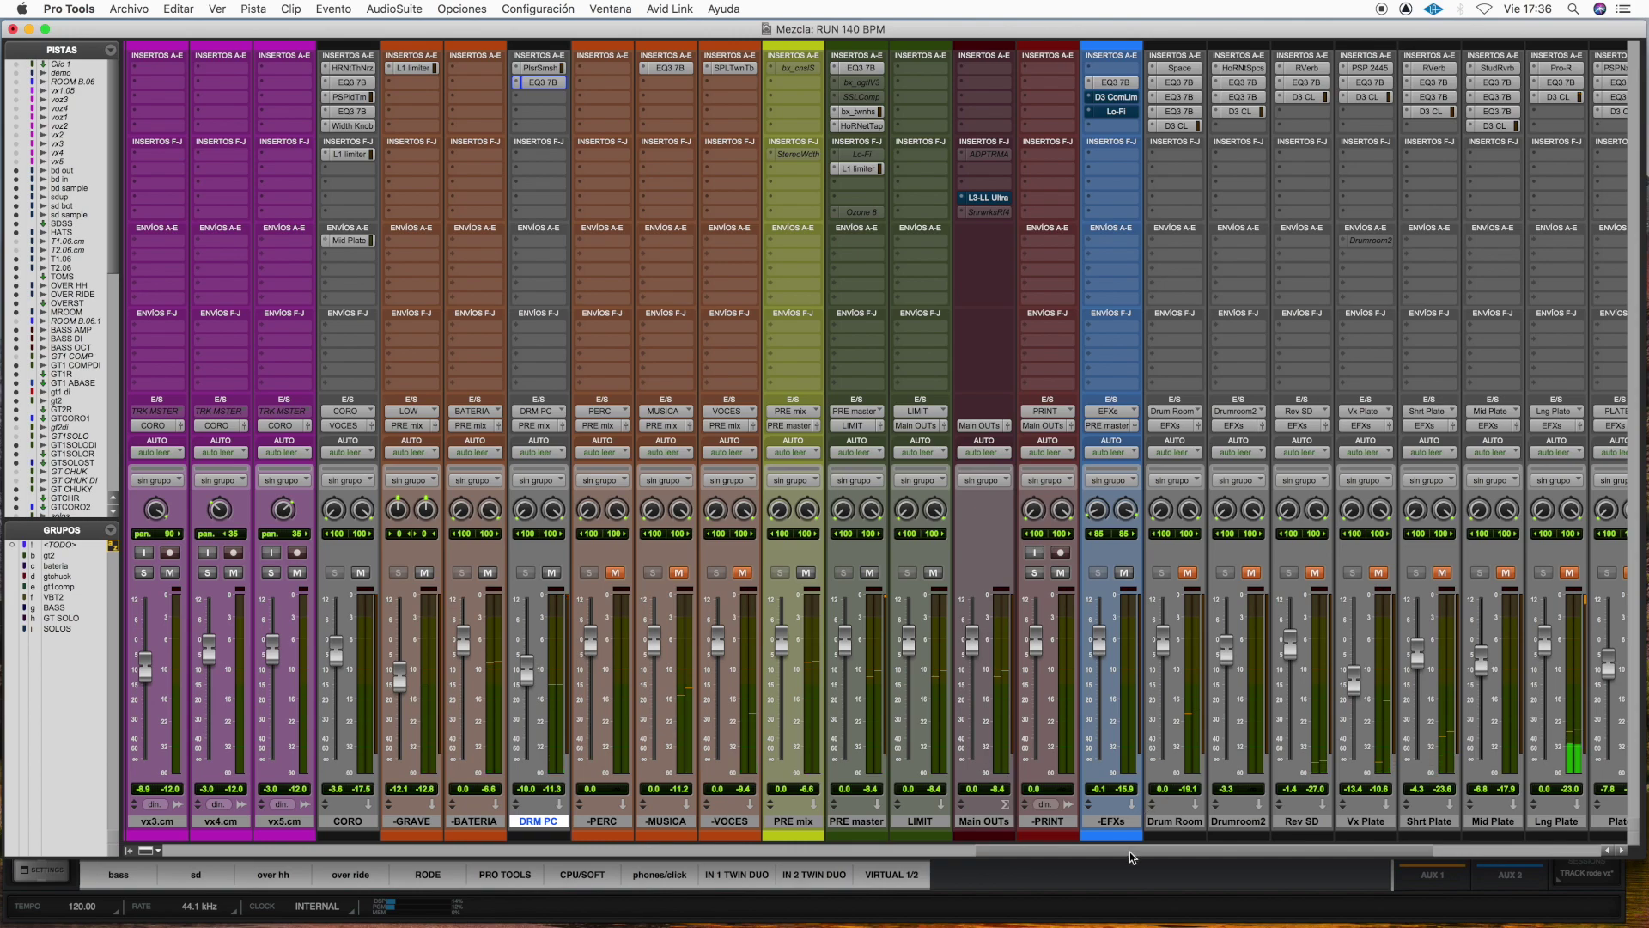
pyautogui.moveTo(1131, 852)
pyautogui.mouseDown()
pyautogui.moveTo(967, 850)
pyautogui.moveTo(1146, 851)
pyautogui.mouseUp()
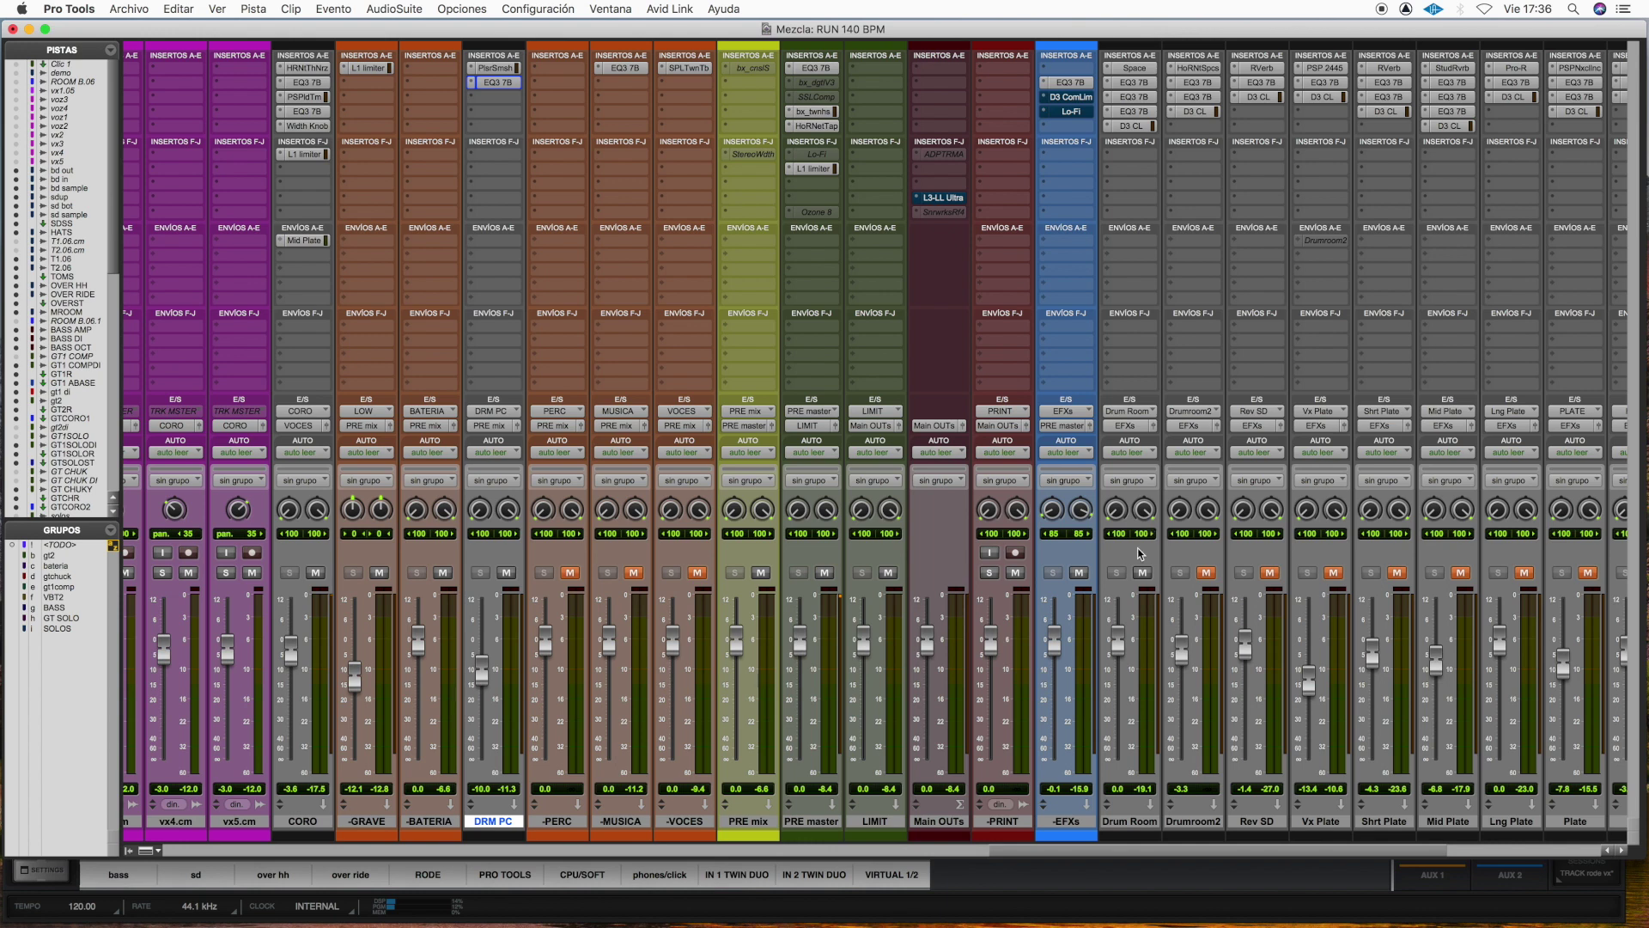
# Step: Open the Space reverb on the Drum Room return, view the pictures of the Studio A room, and close it
pyautogui.click(1135, 68)
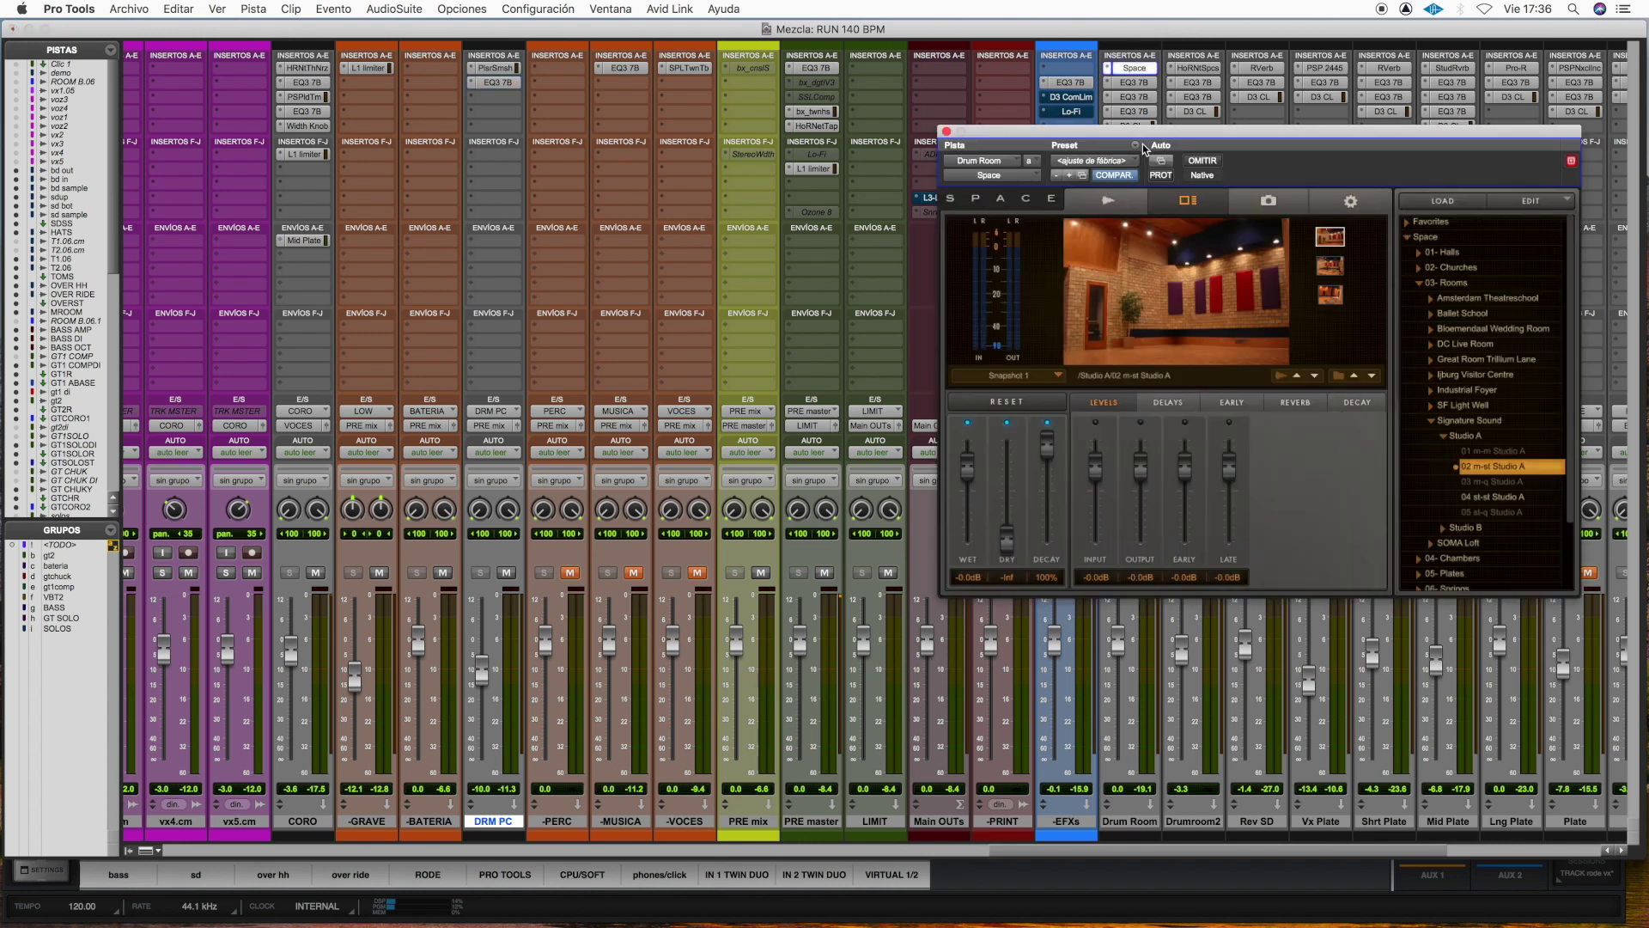
pyautogui.moveTo(1141, 136); pyautogui.dragTo(940, 149)
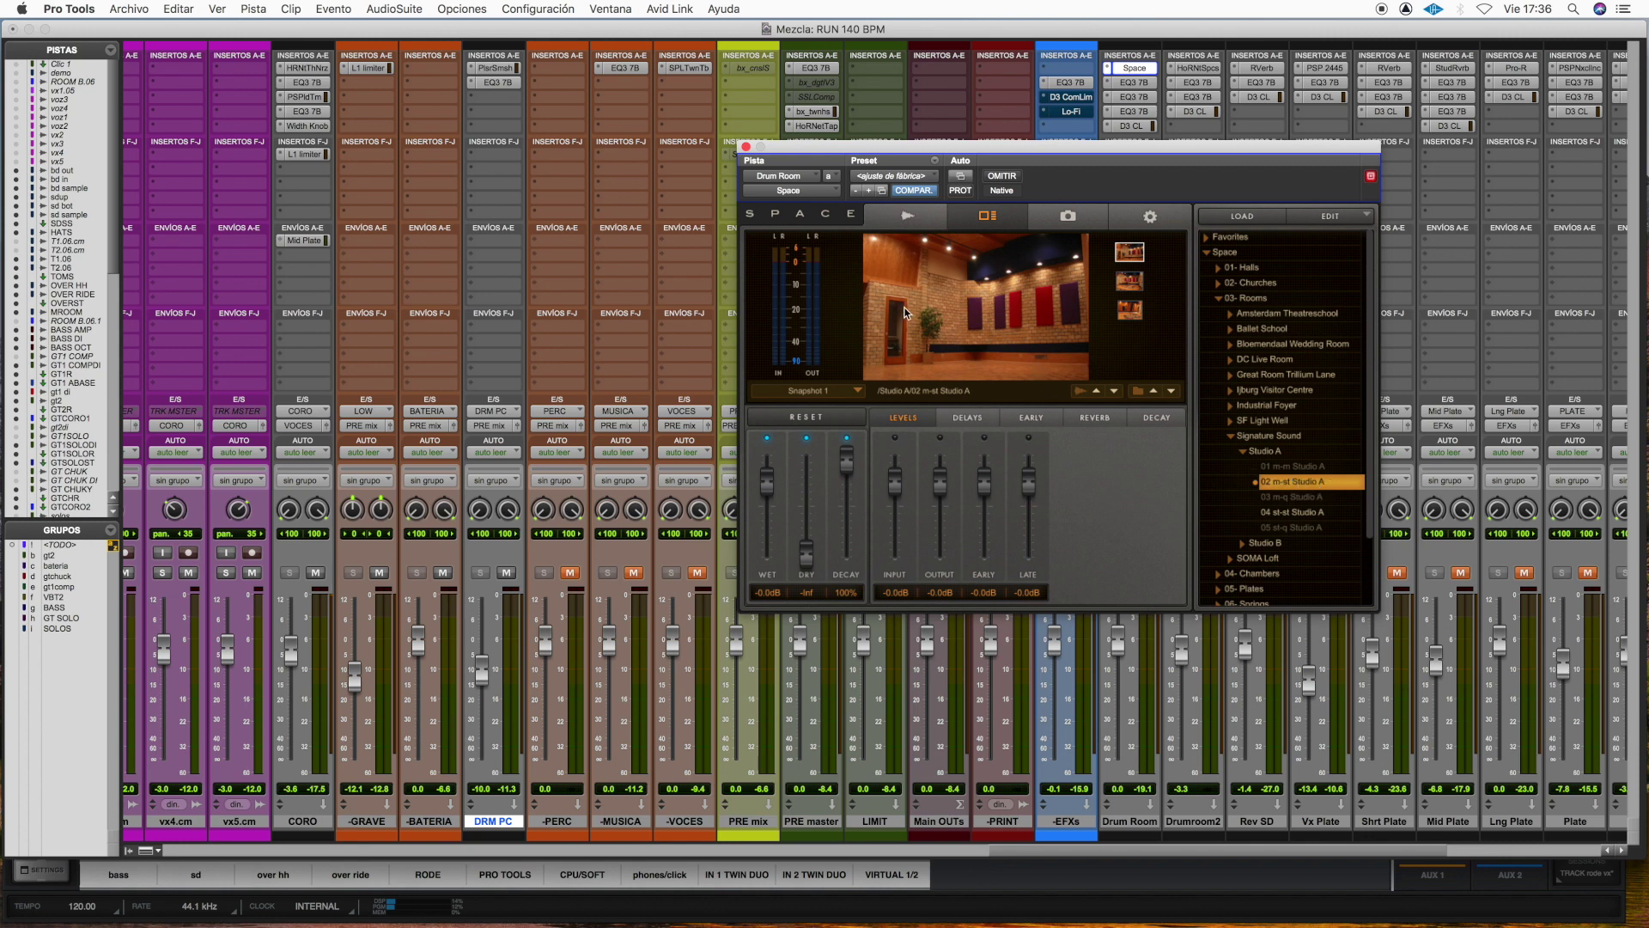
pyautogui.click(1132, 285)
pyautogui.click(1131, 311)
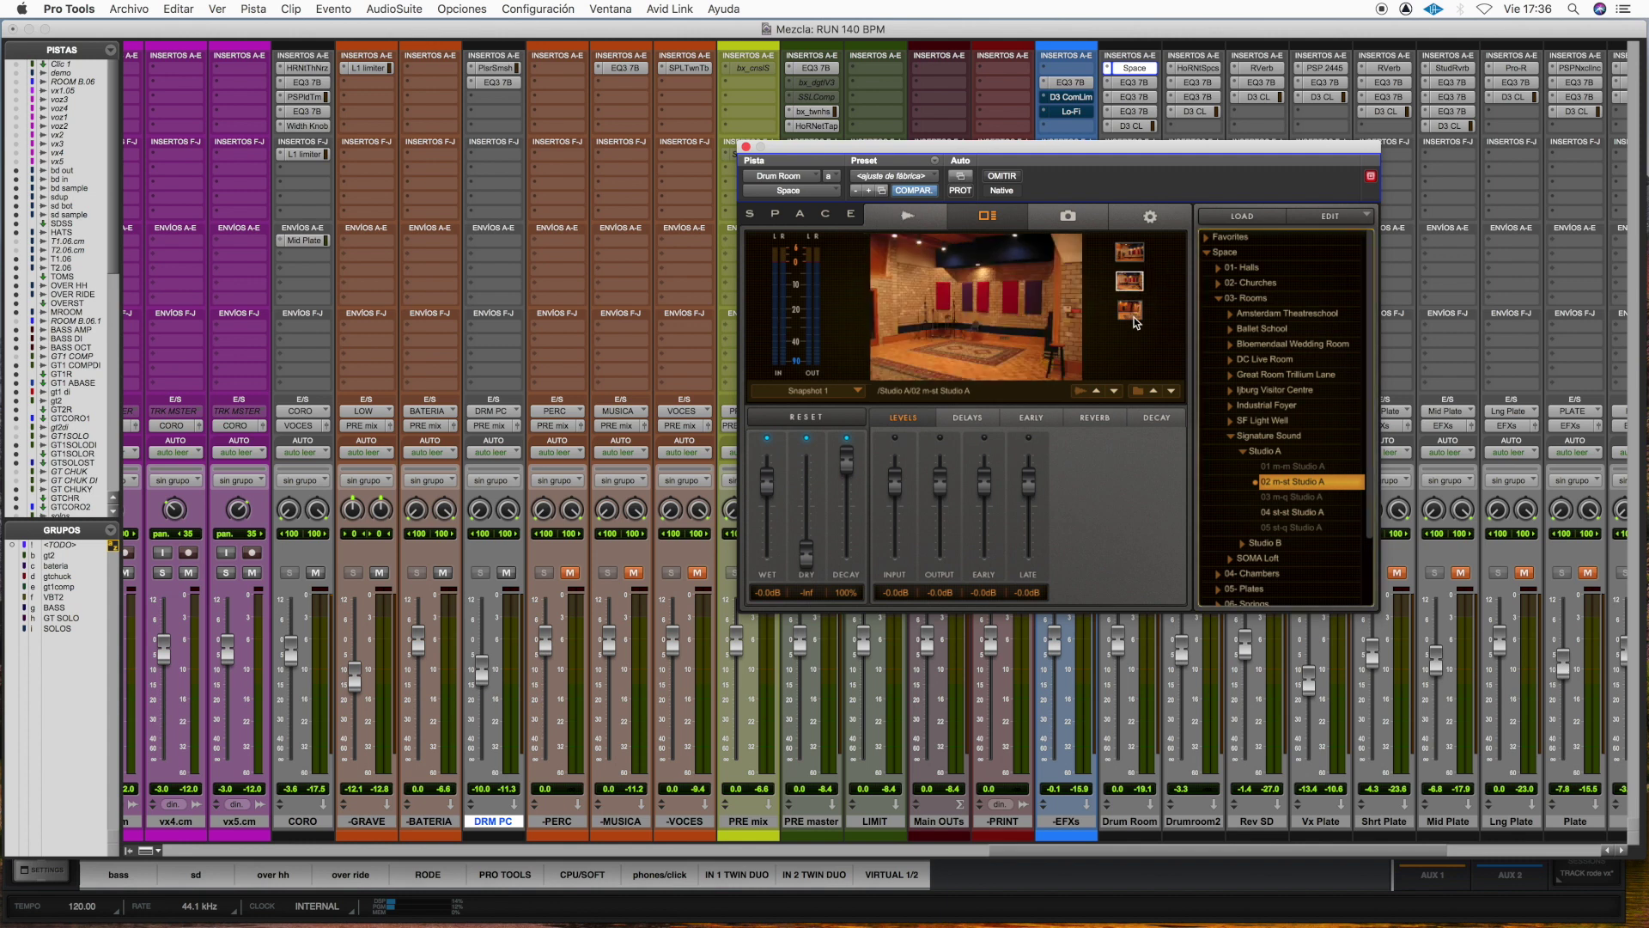
pyautogui.click(1129, 255)
pyautogui.moveTo(778, 152); pyautogui.dragTo(821, 151)
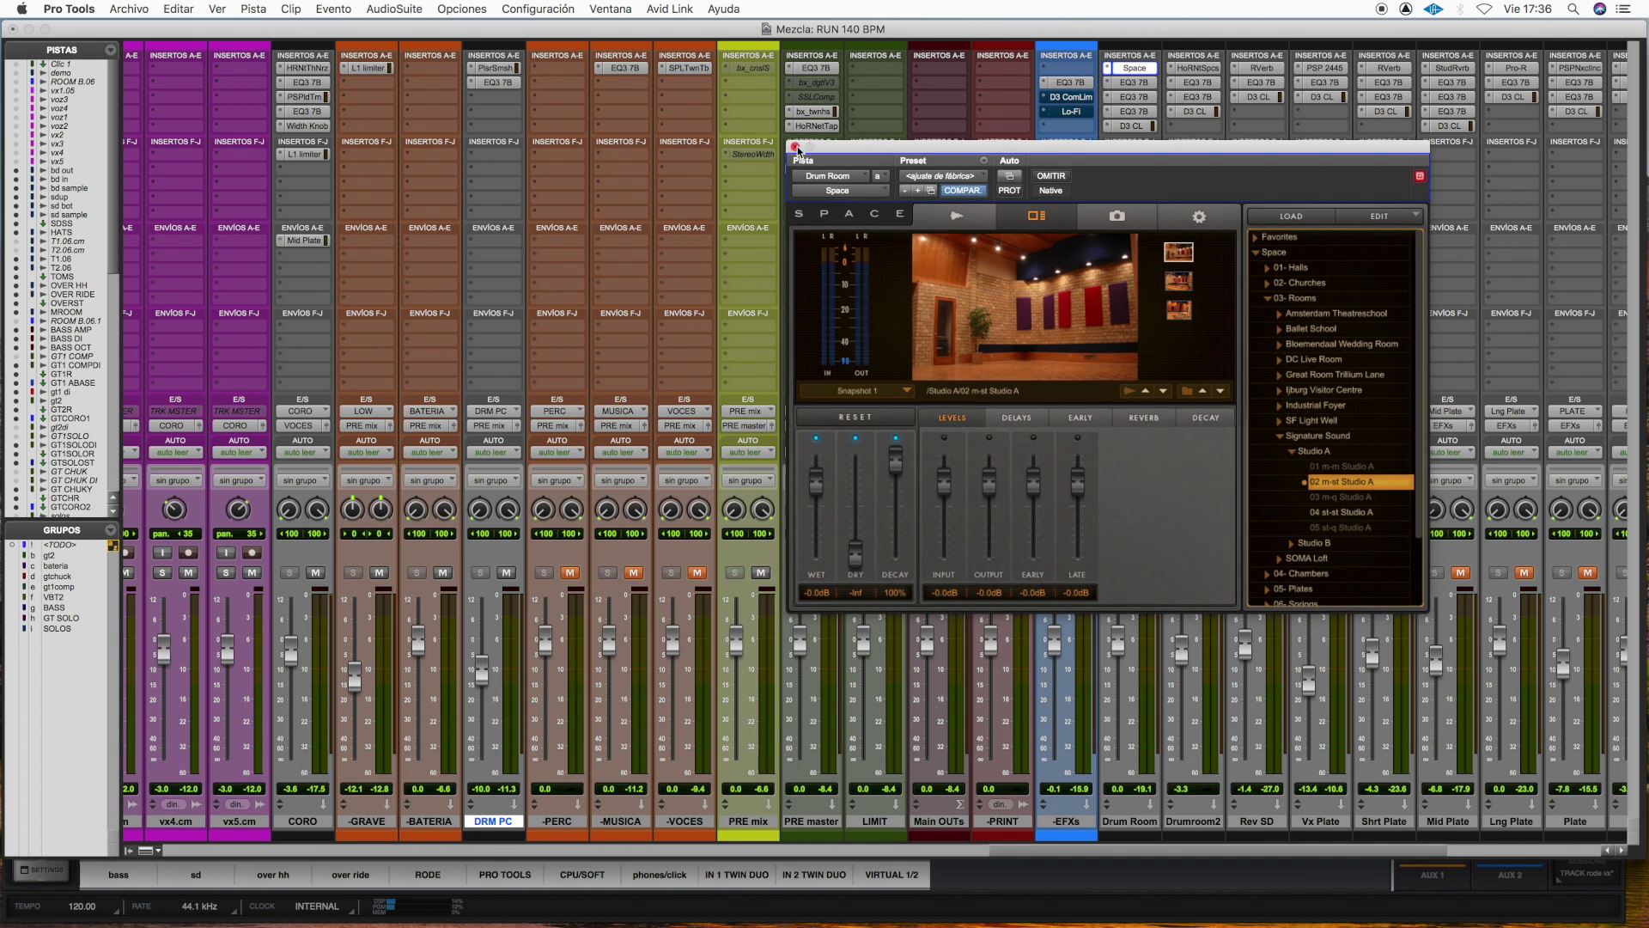
pyautogui.click(796, 148)
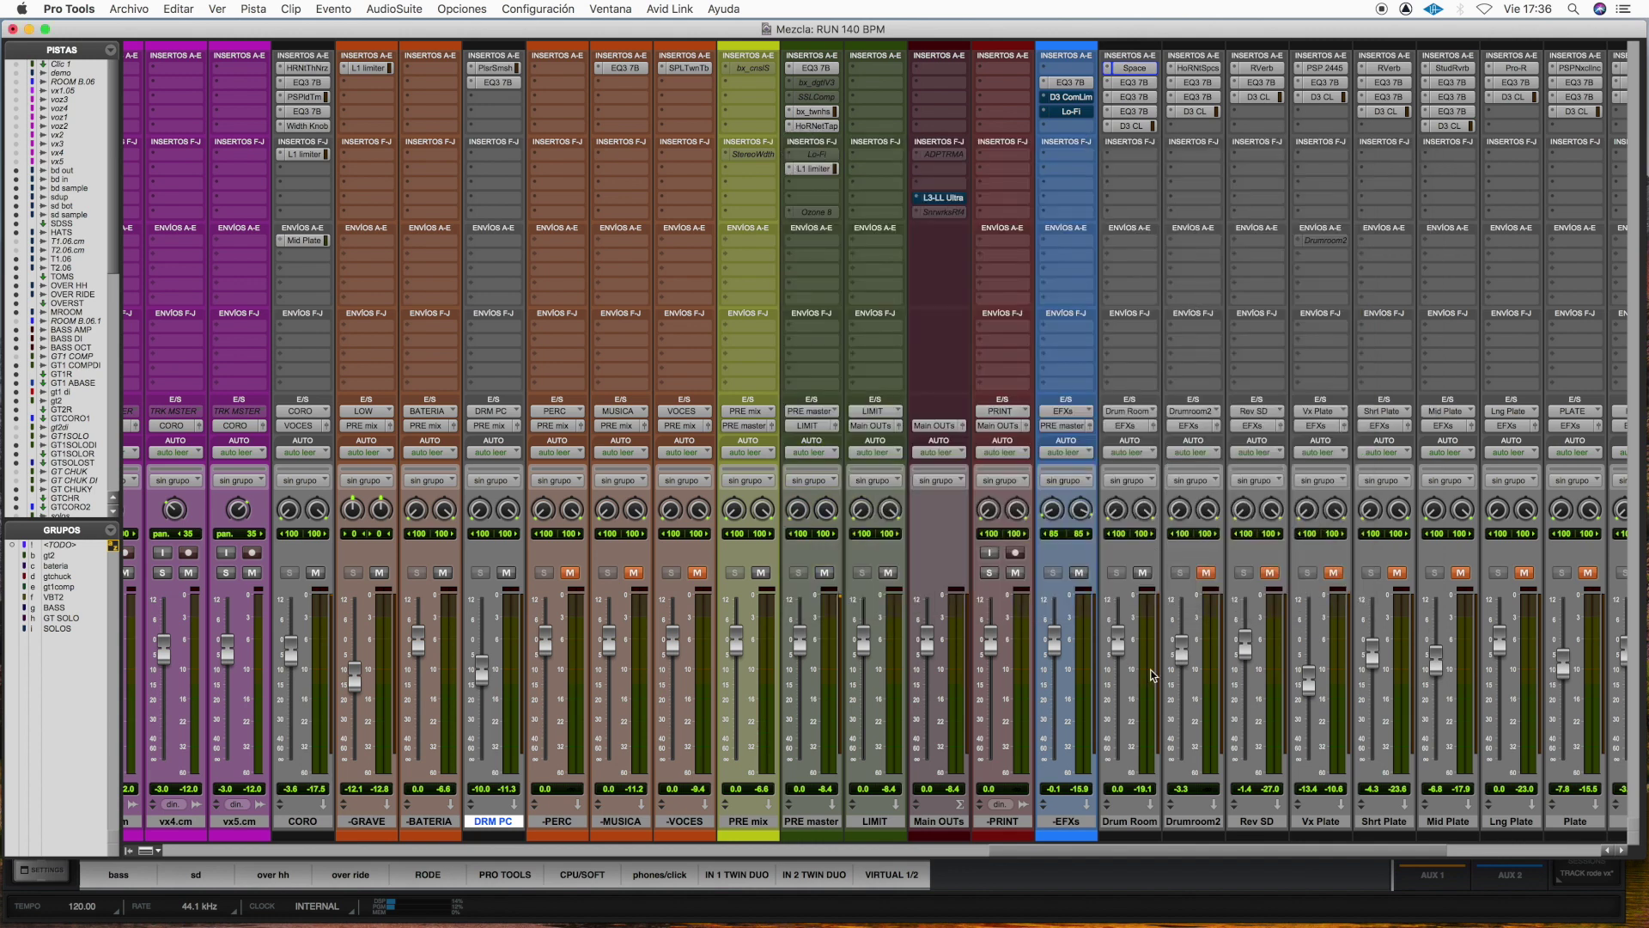
# Step: Inspect the Drum Room send levels on the SDSS and TOMS channels
pyautogui.moveTo(1041, 852); pyautogui.dragTo(249, 852)
pyautogui.click(198, 875)
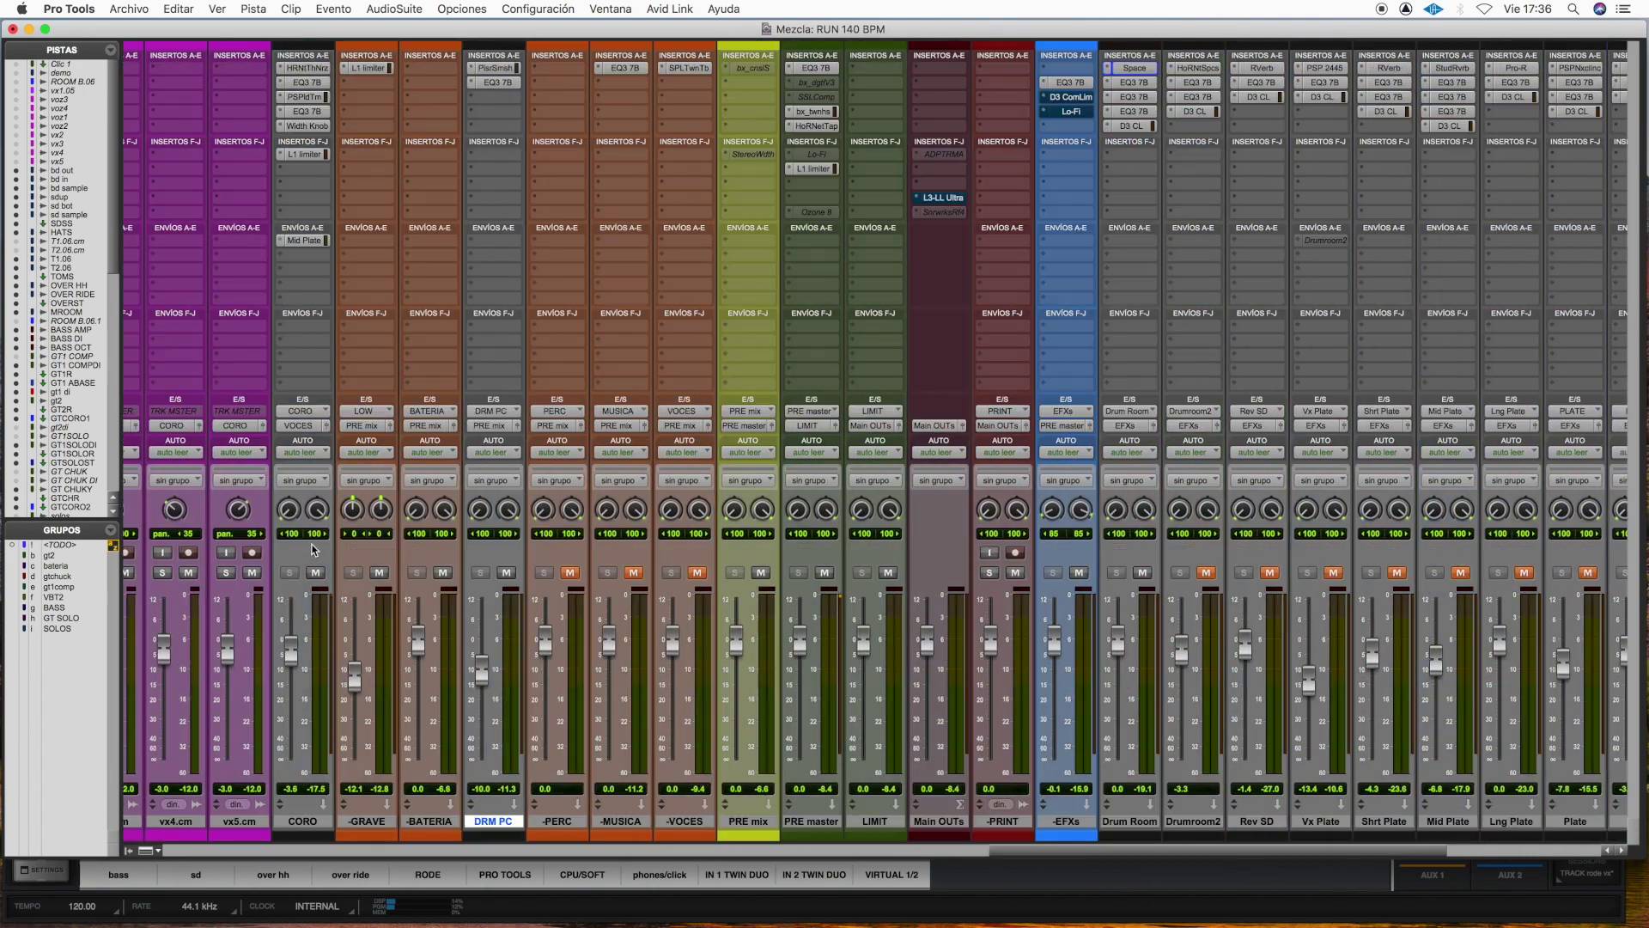
pyautogui.click(179, 850)
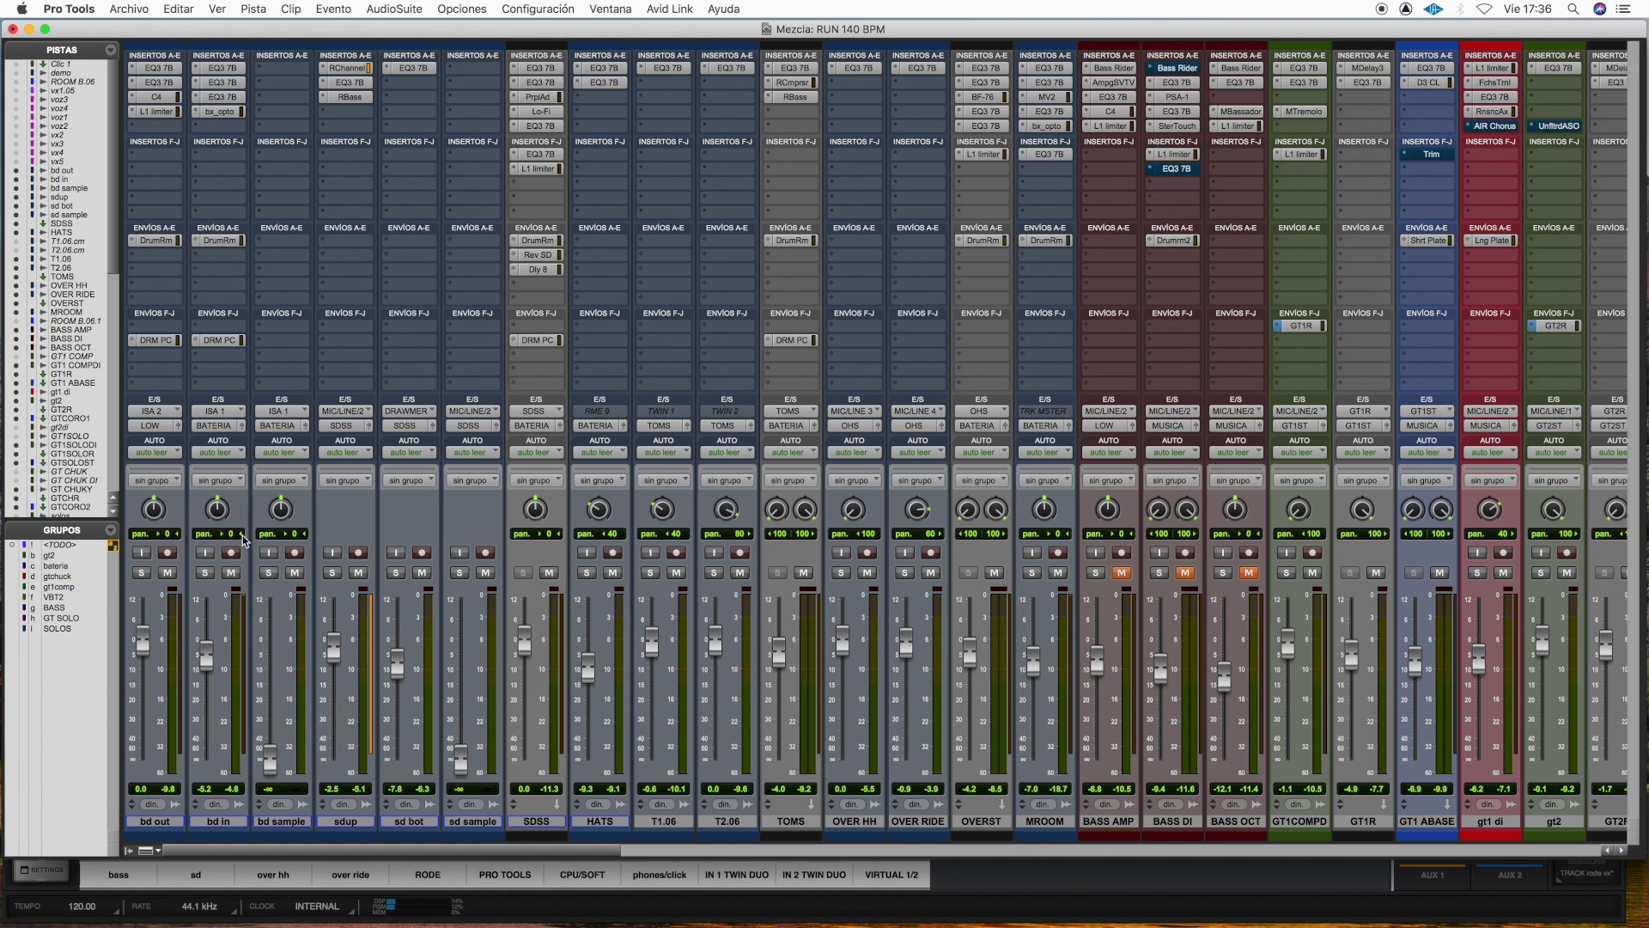
pyautogui.click(542, 244)
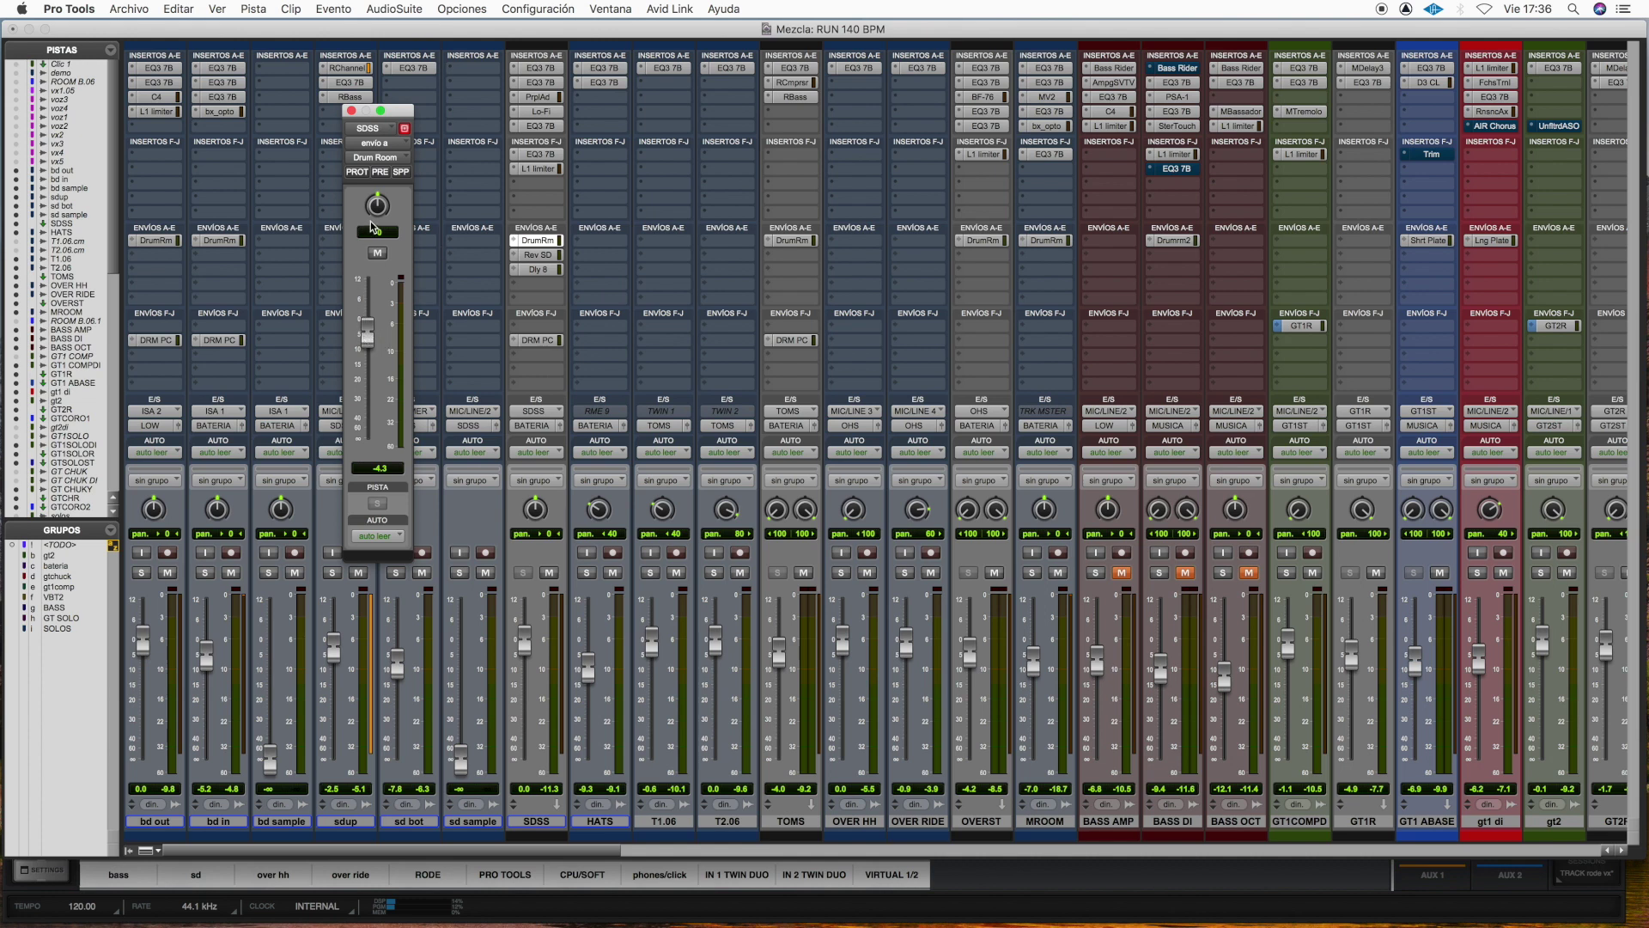
pyautogui.click(353, 112)
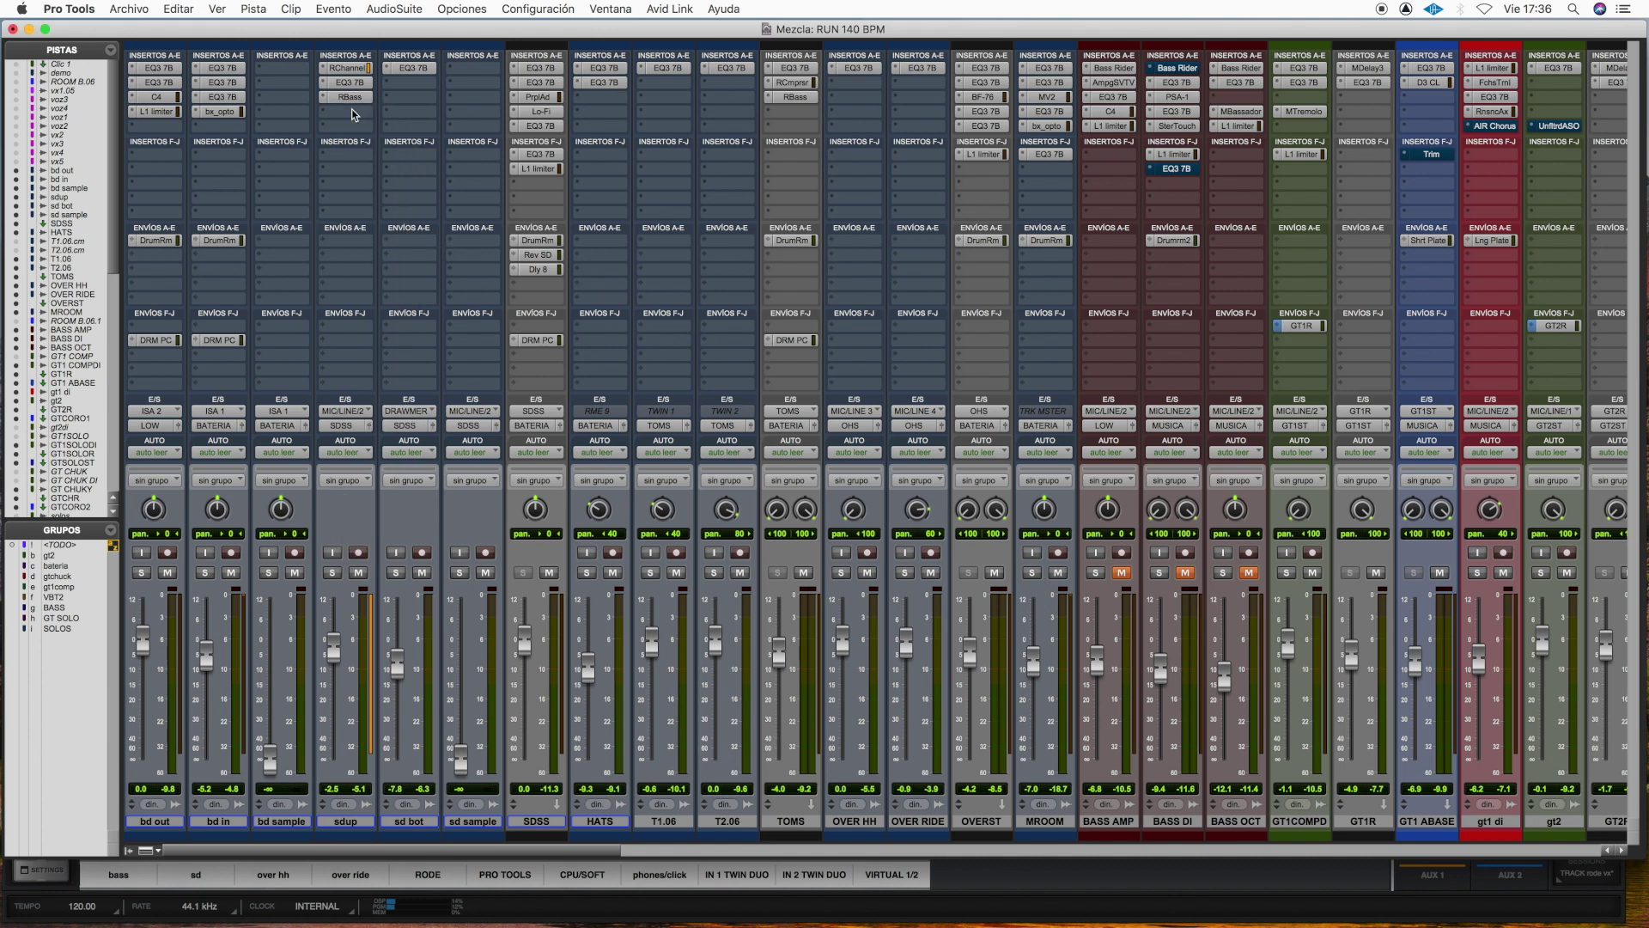
pyautogui.click(801, 243)
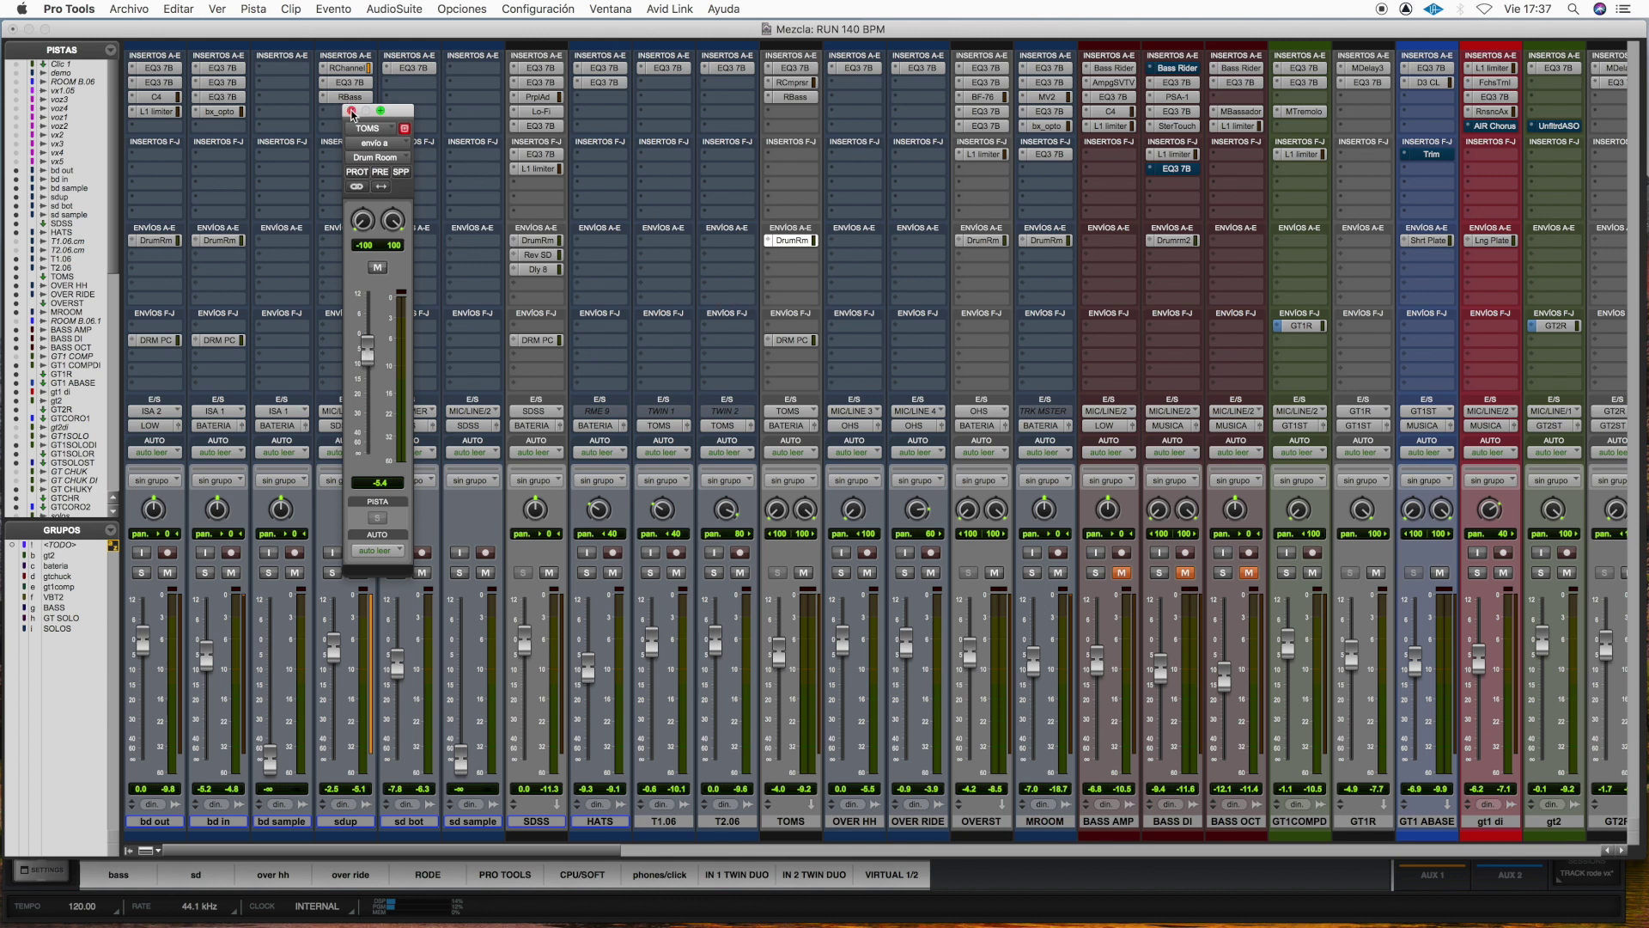
pyautogui.click(353, 111)
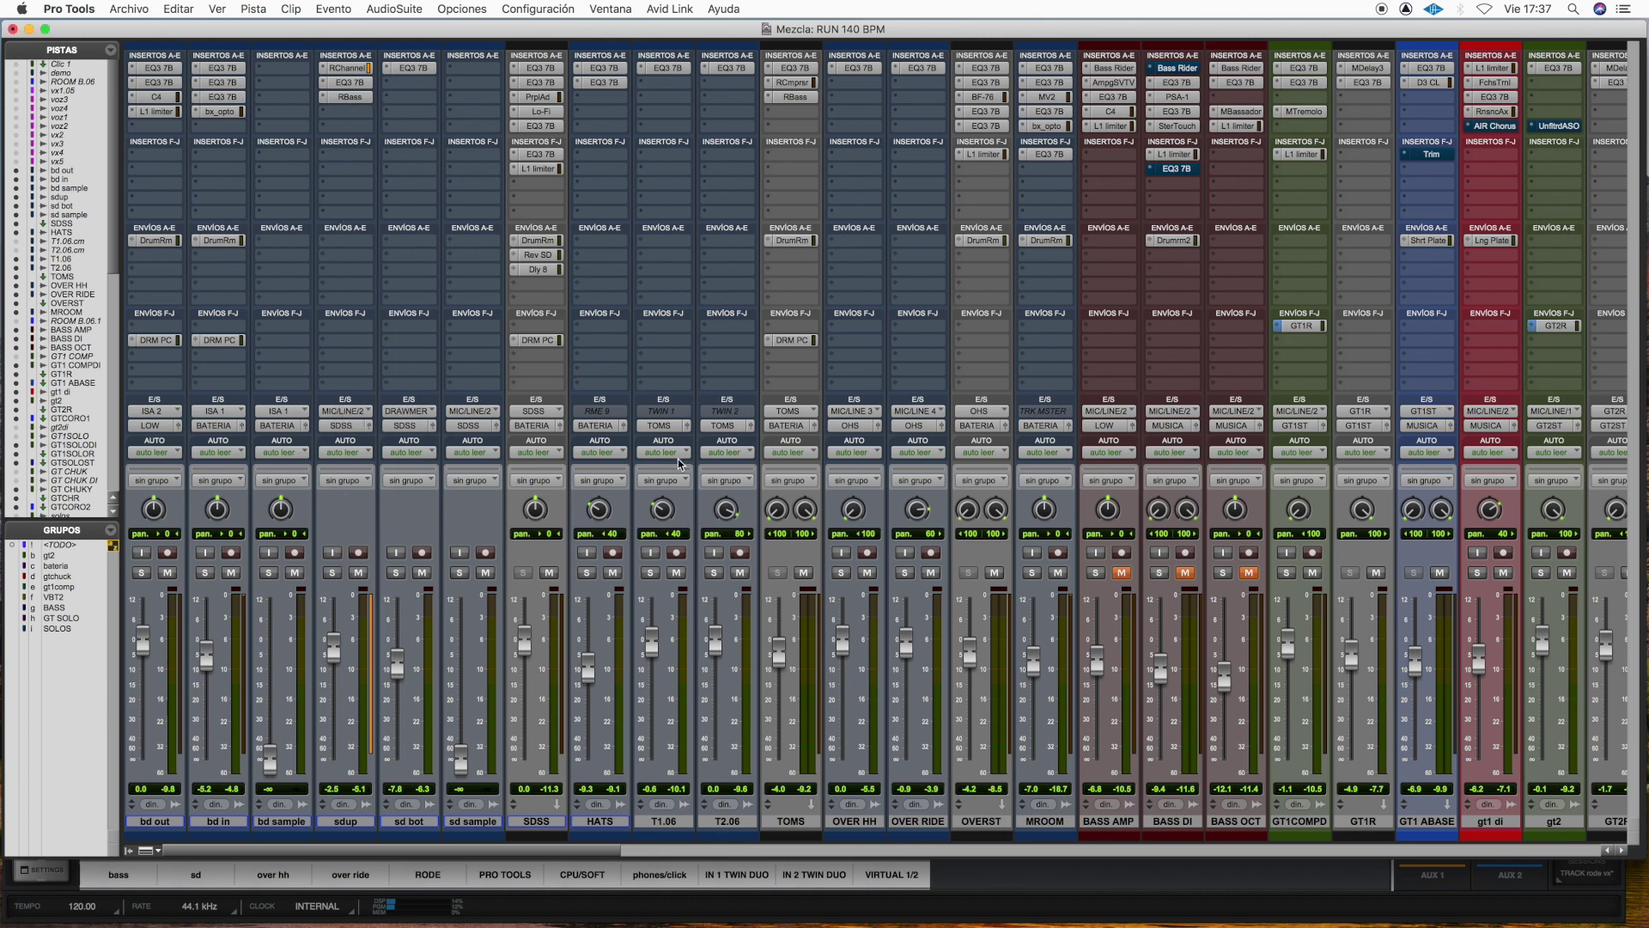
# Step: Inspect the Drum Room sends of the OVERST, MROOM, bd in and bd out channels
pyautogui.click(982, 240)
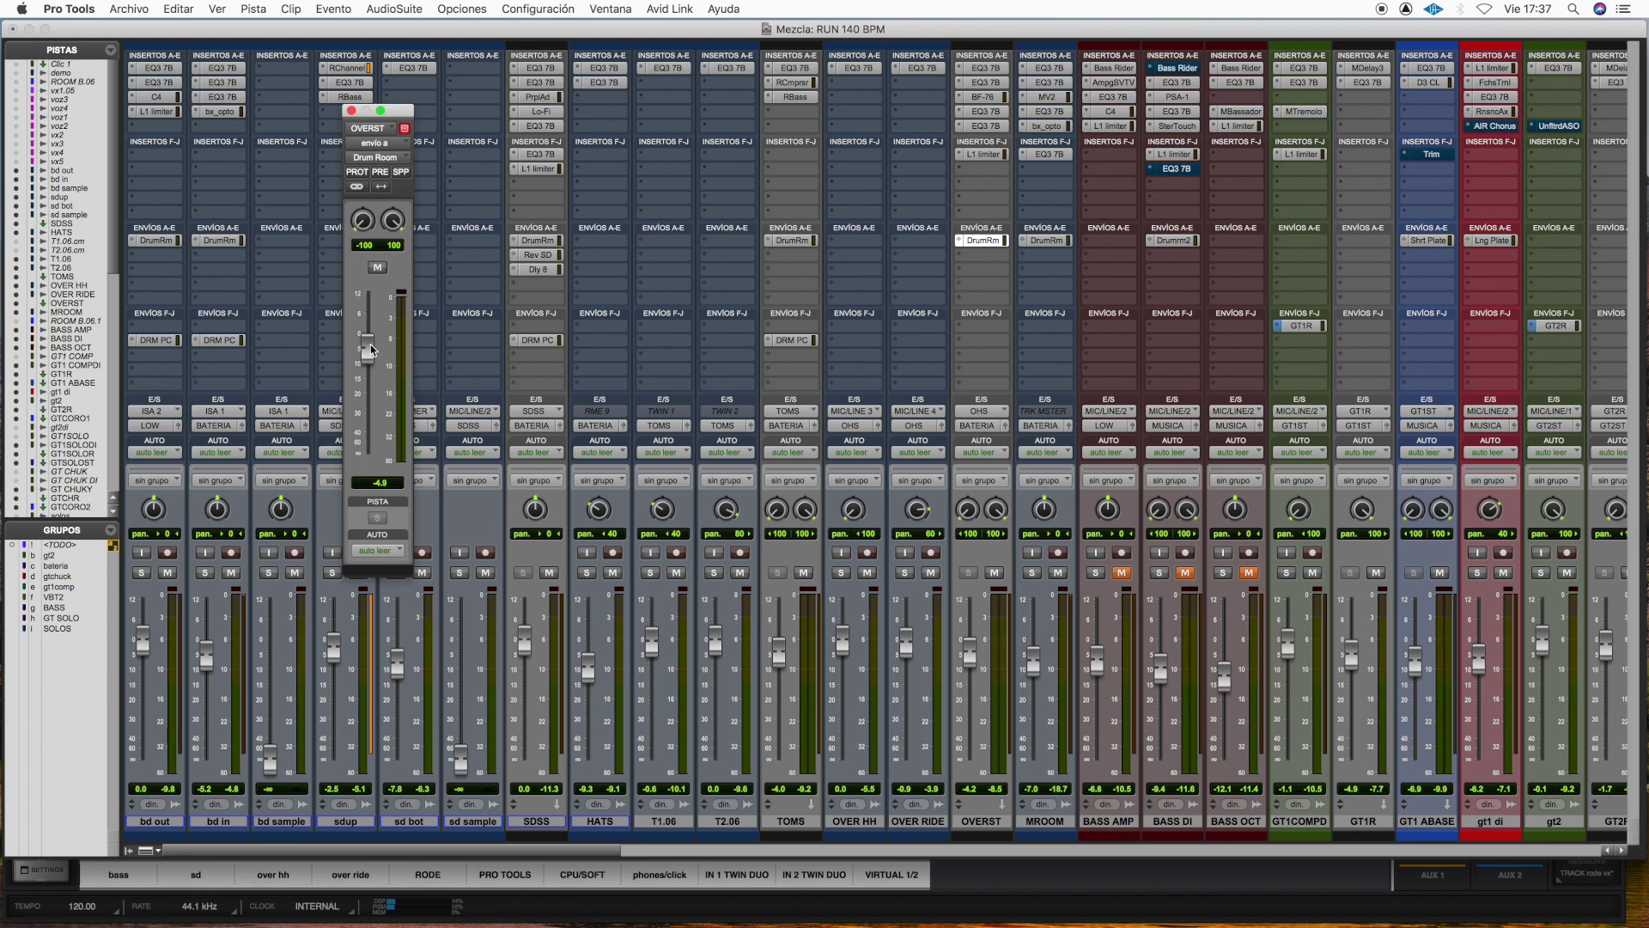
pyautogui.click(353, 112)
pyautogui.click(1046, 241)
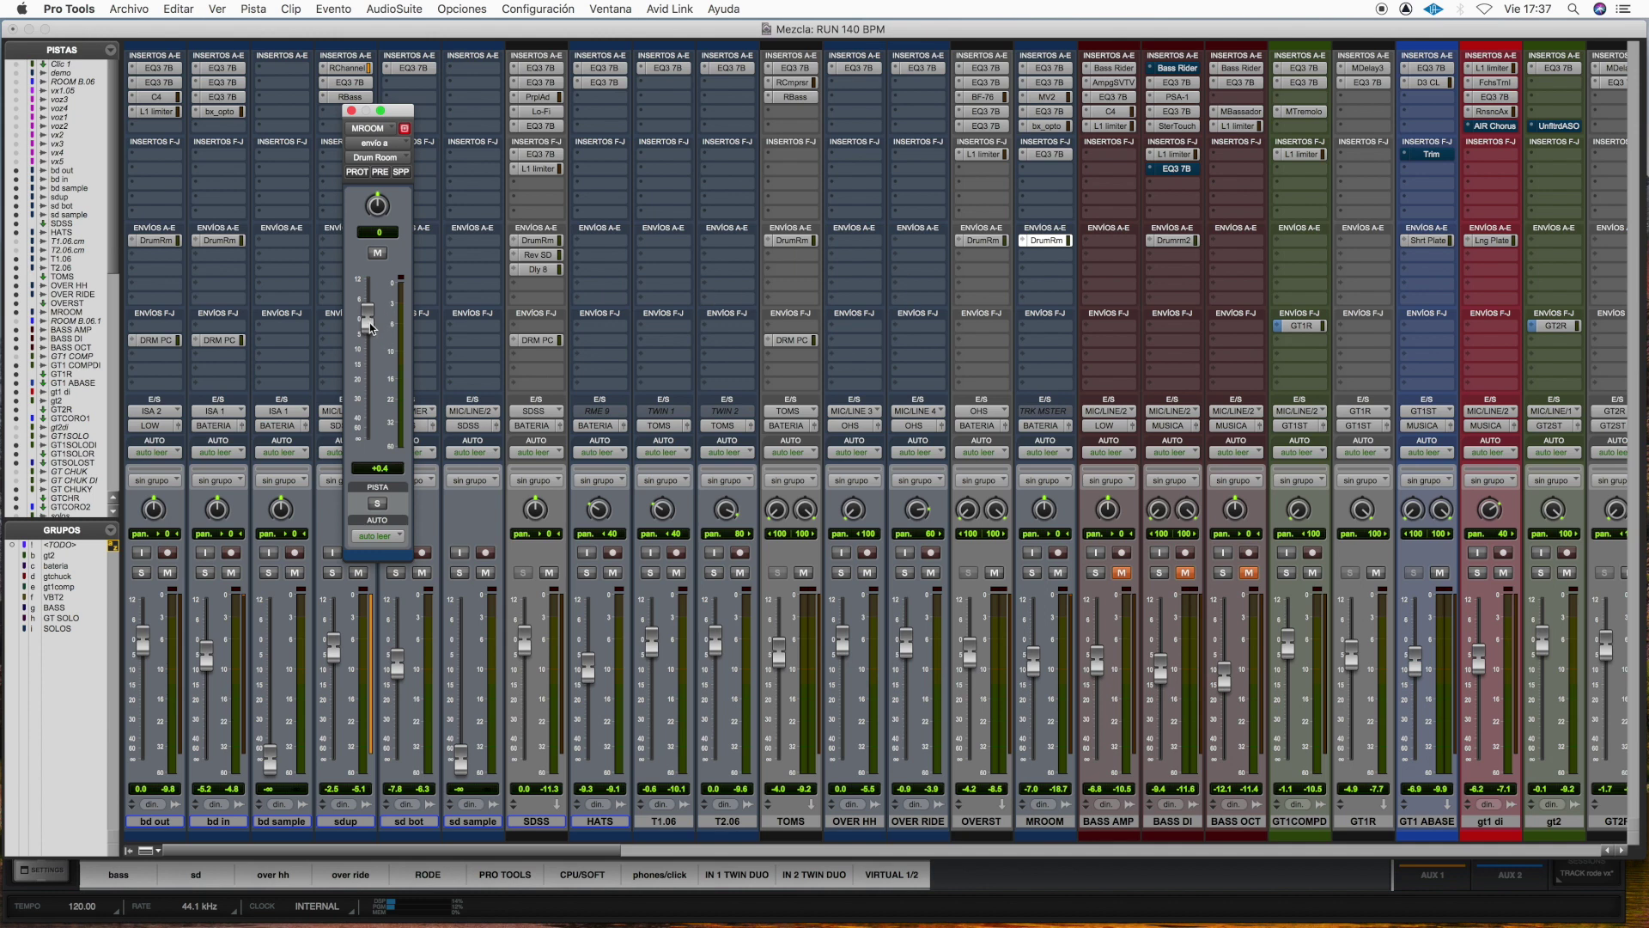
pyautogui.click(353, 111)
pyautogui.click(225, 241)
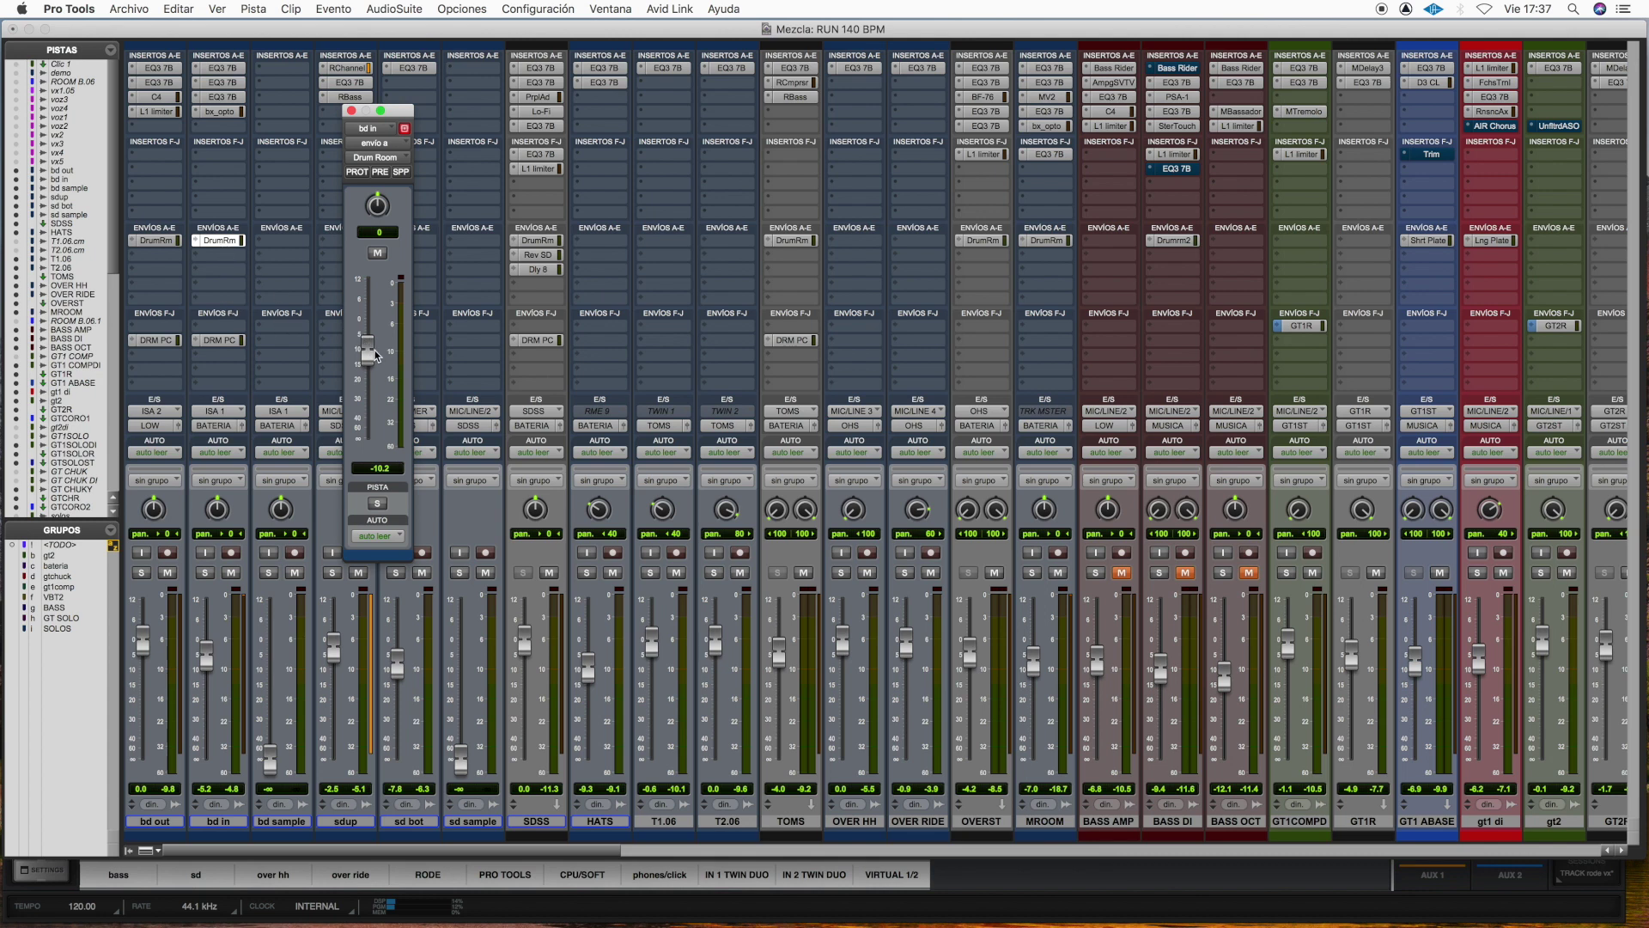
pyautogui.click(157, 243)
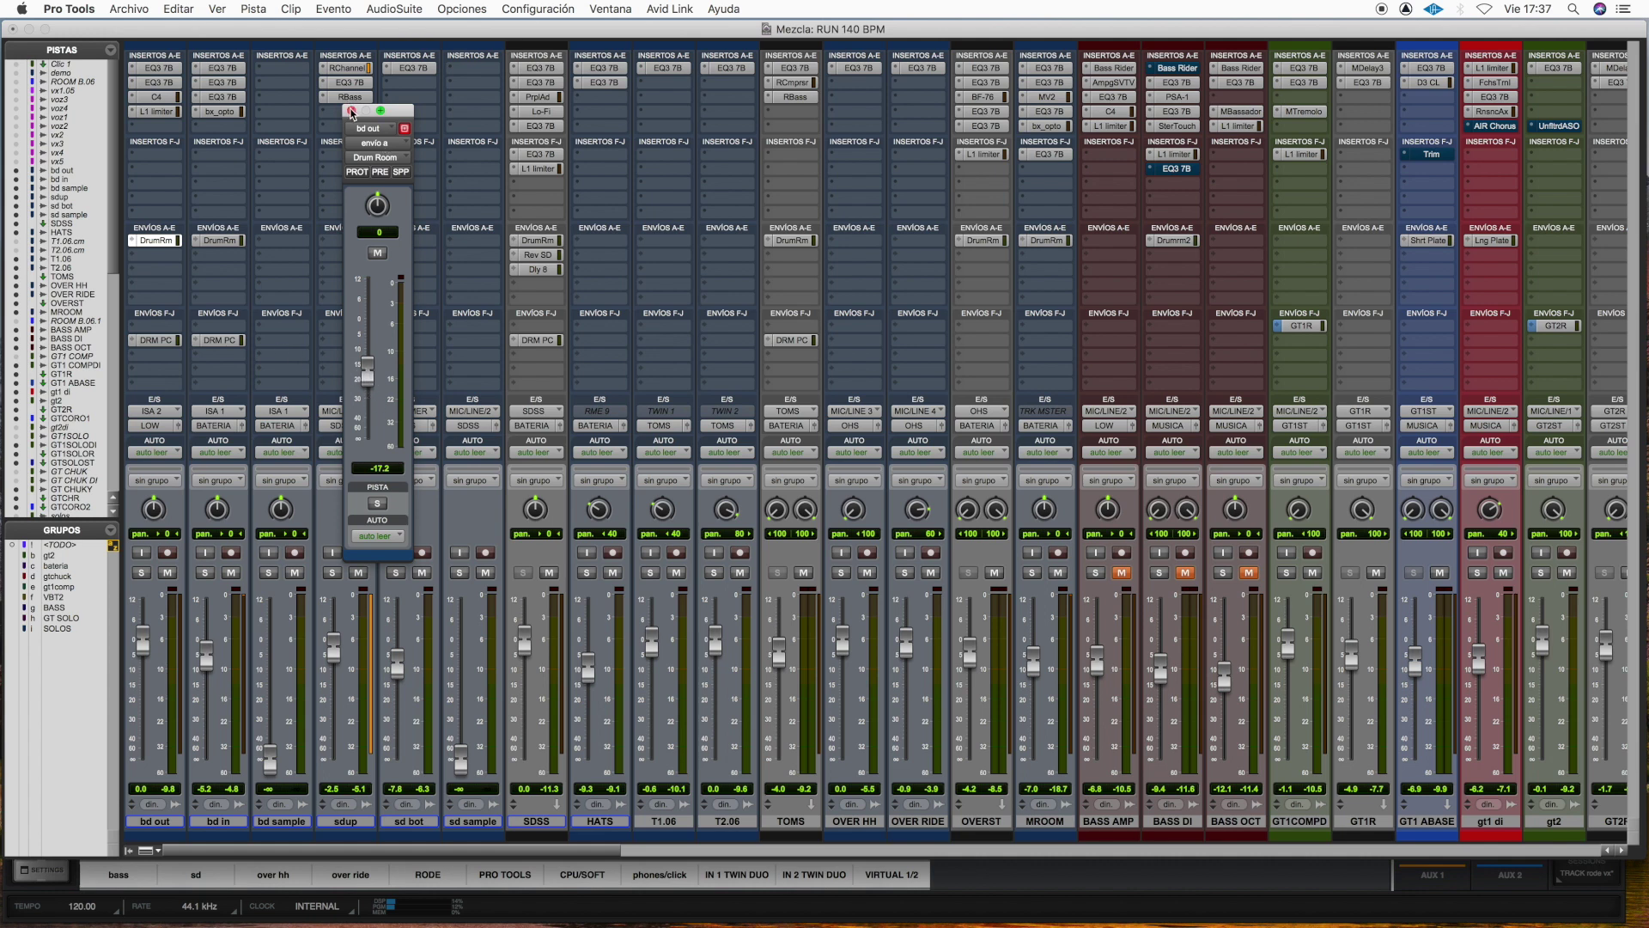
pyautogui.click(350, 111)
# Step: Play the mix and compare its sound with the Drum Room return muted and unmuted
pyautogui.moveTo(531, 852); pyautogui.dragTo(1362, 897)
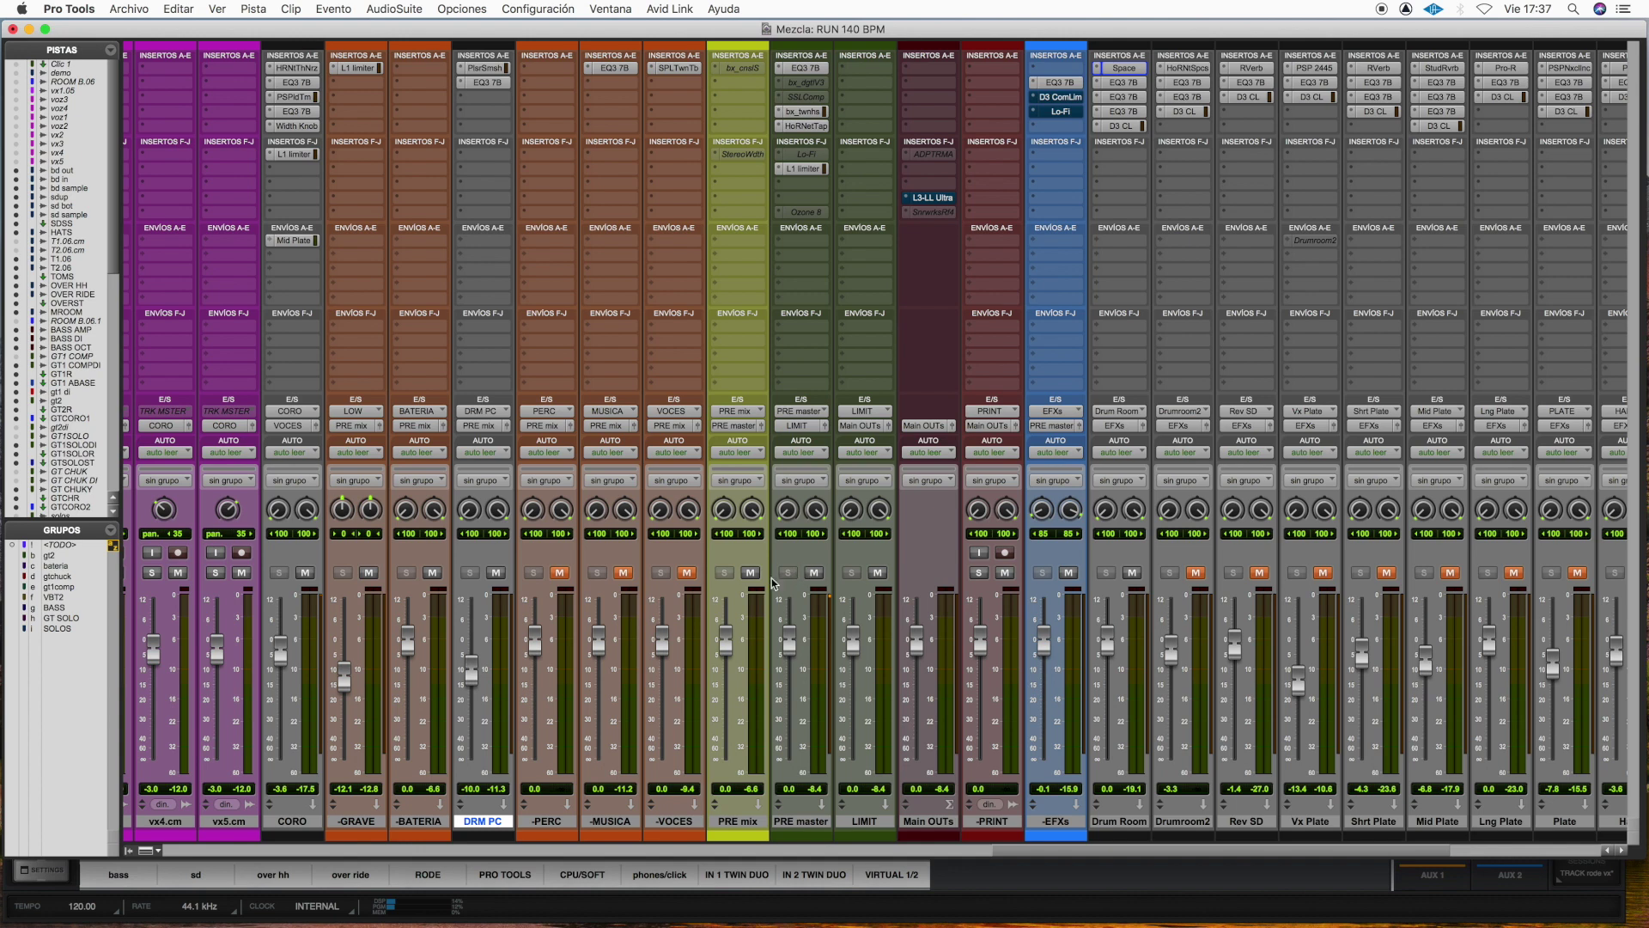
pyautogui.click(1132, 573)
pyautogui.click(1133, 573)
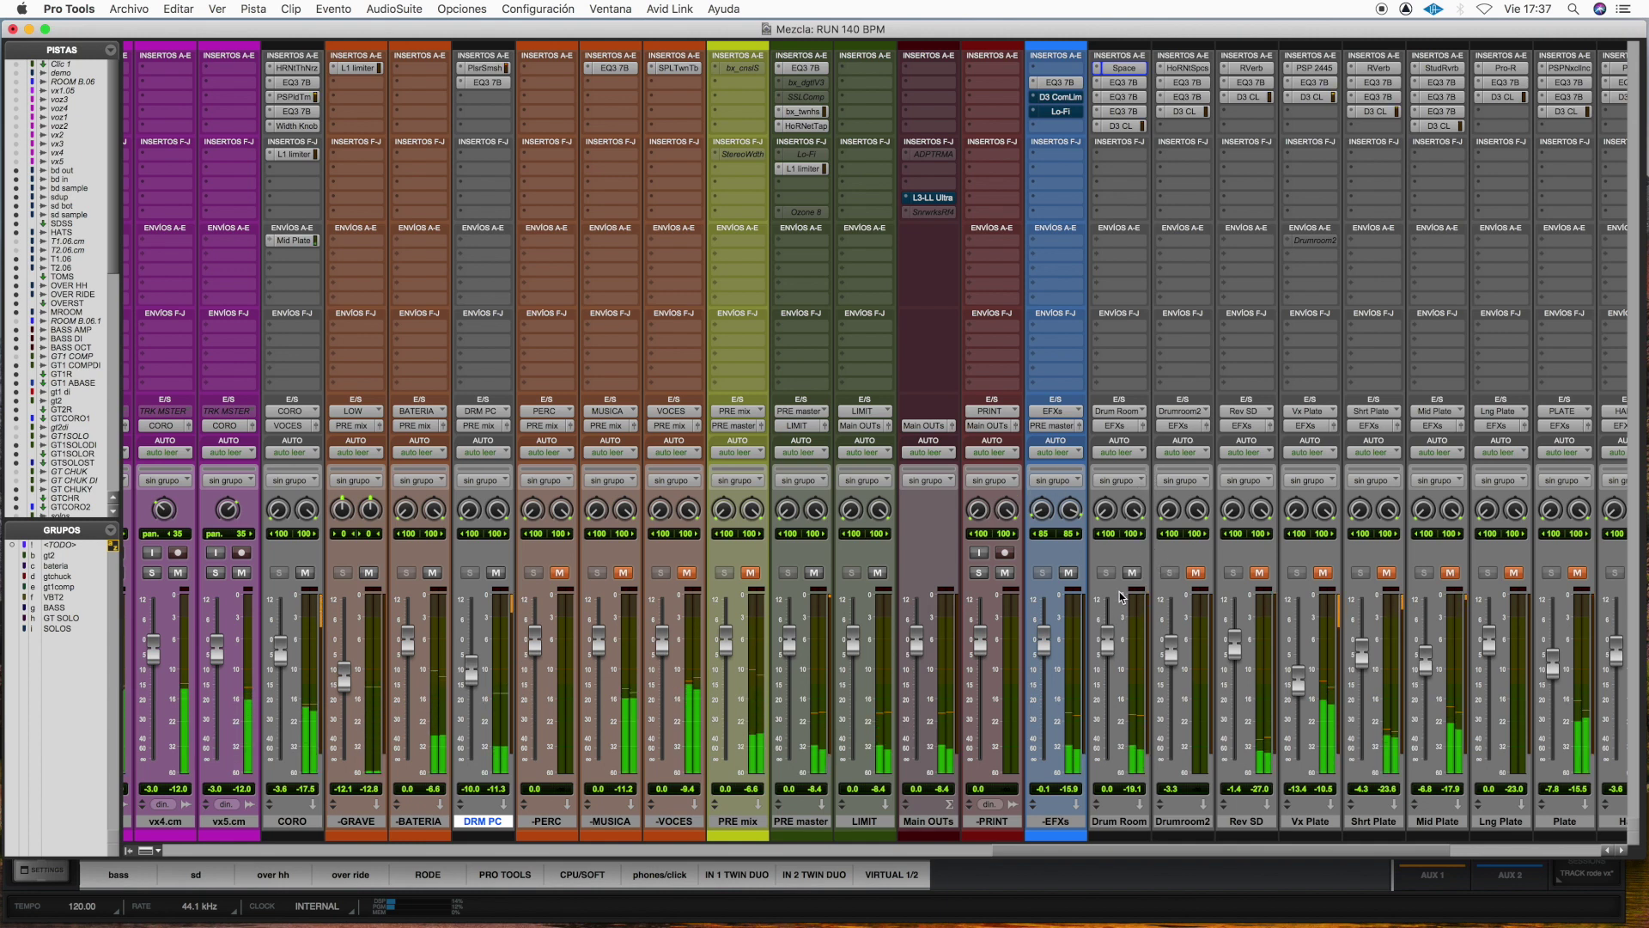
pyautogui.click(750, 573)
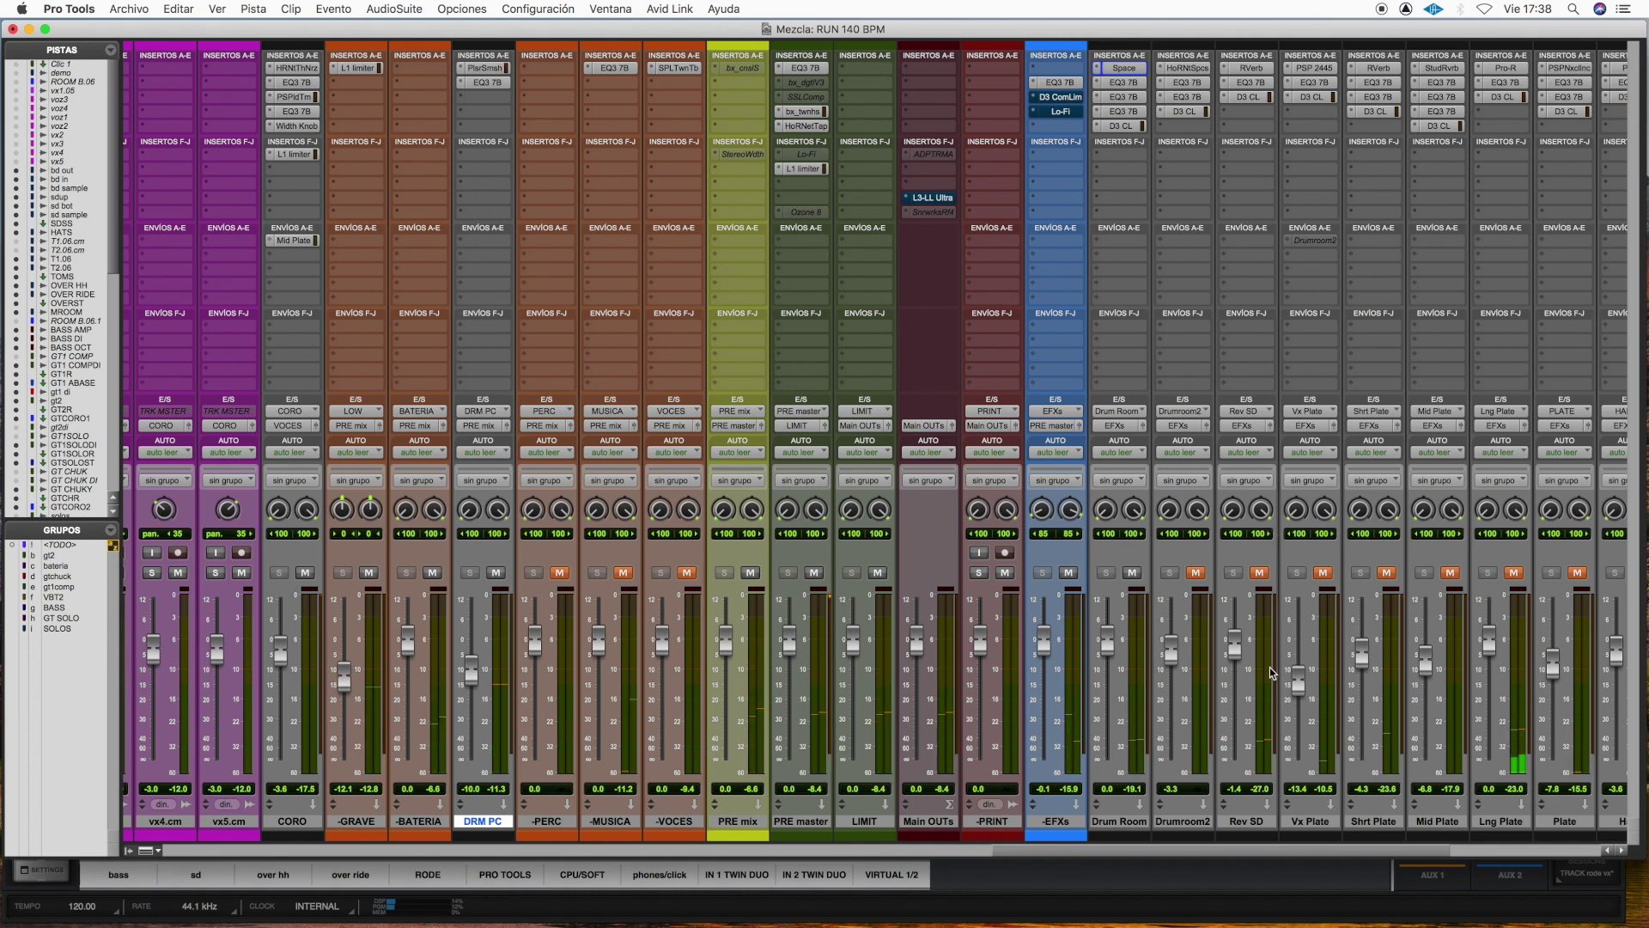
# Step: Review the drum channels' sends, inspect the RVerb settings on the Rev SD return, and go back to the drum channels
pyautogui.moveTo(1177, 854); pyautogui.dragTo(151, 809)
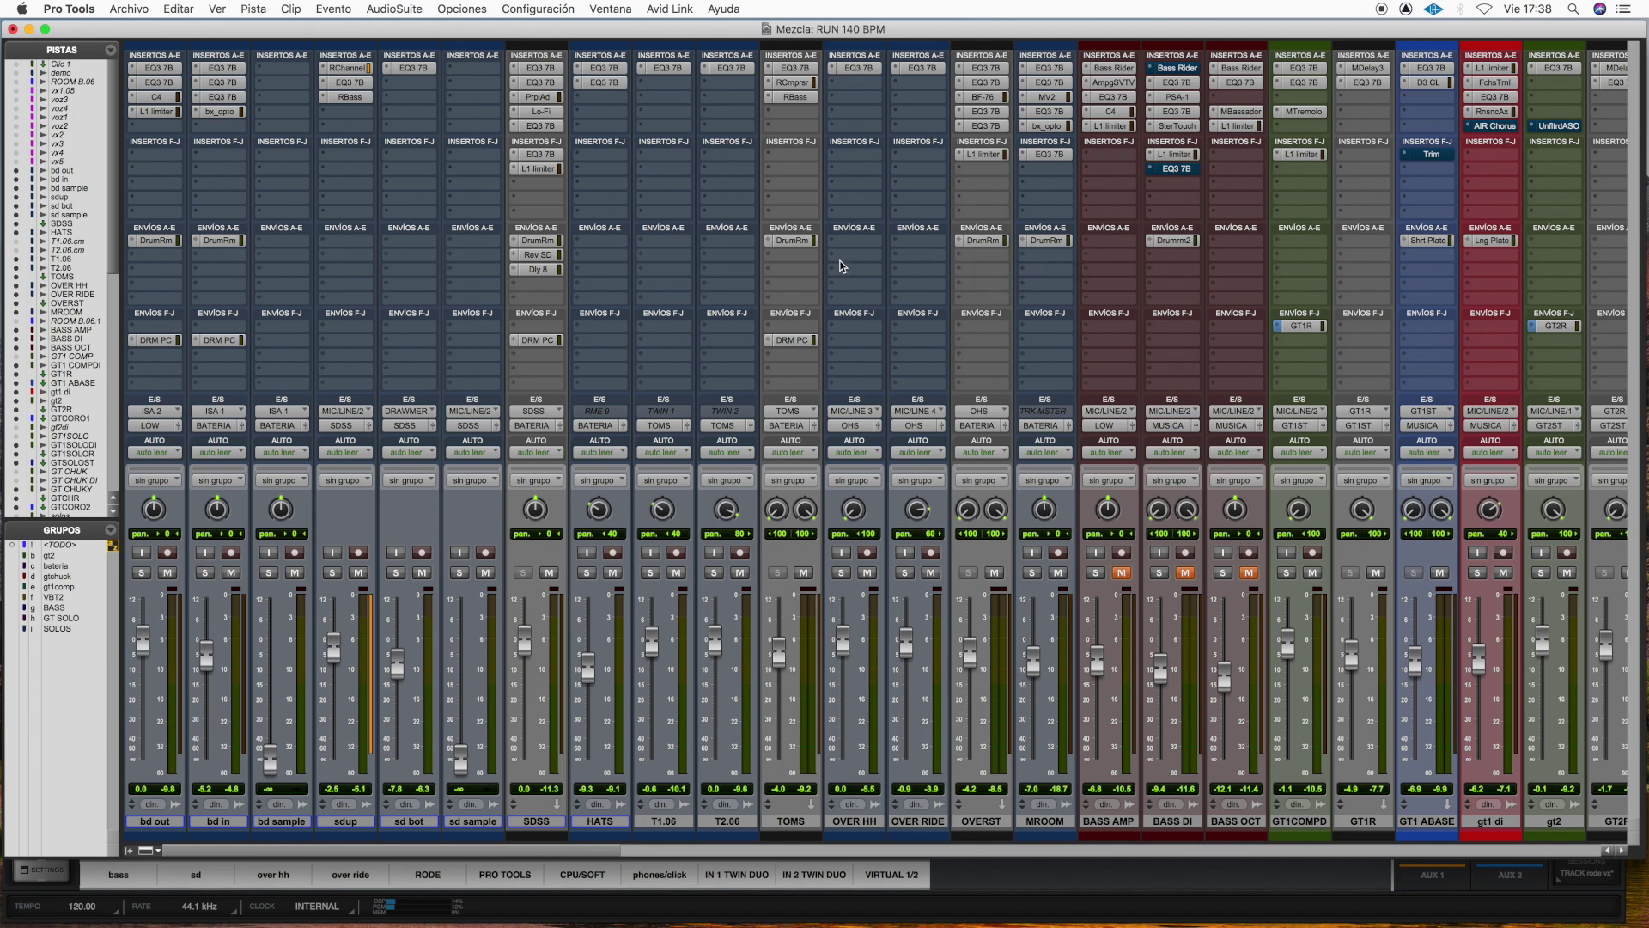
pyautogui.moveTo(599, 854); pyautogui.dragTo(1489, 835)
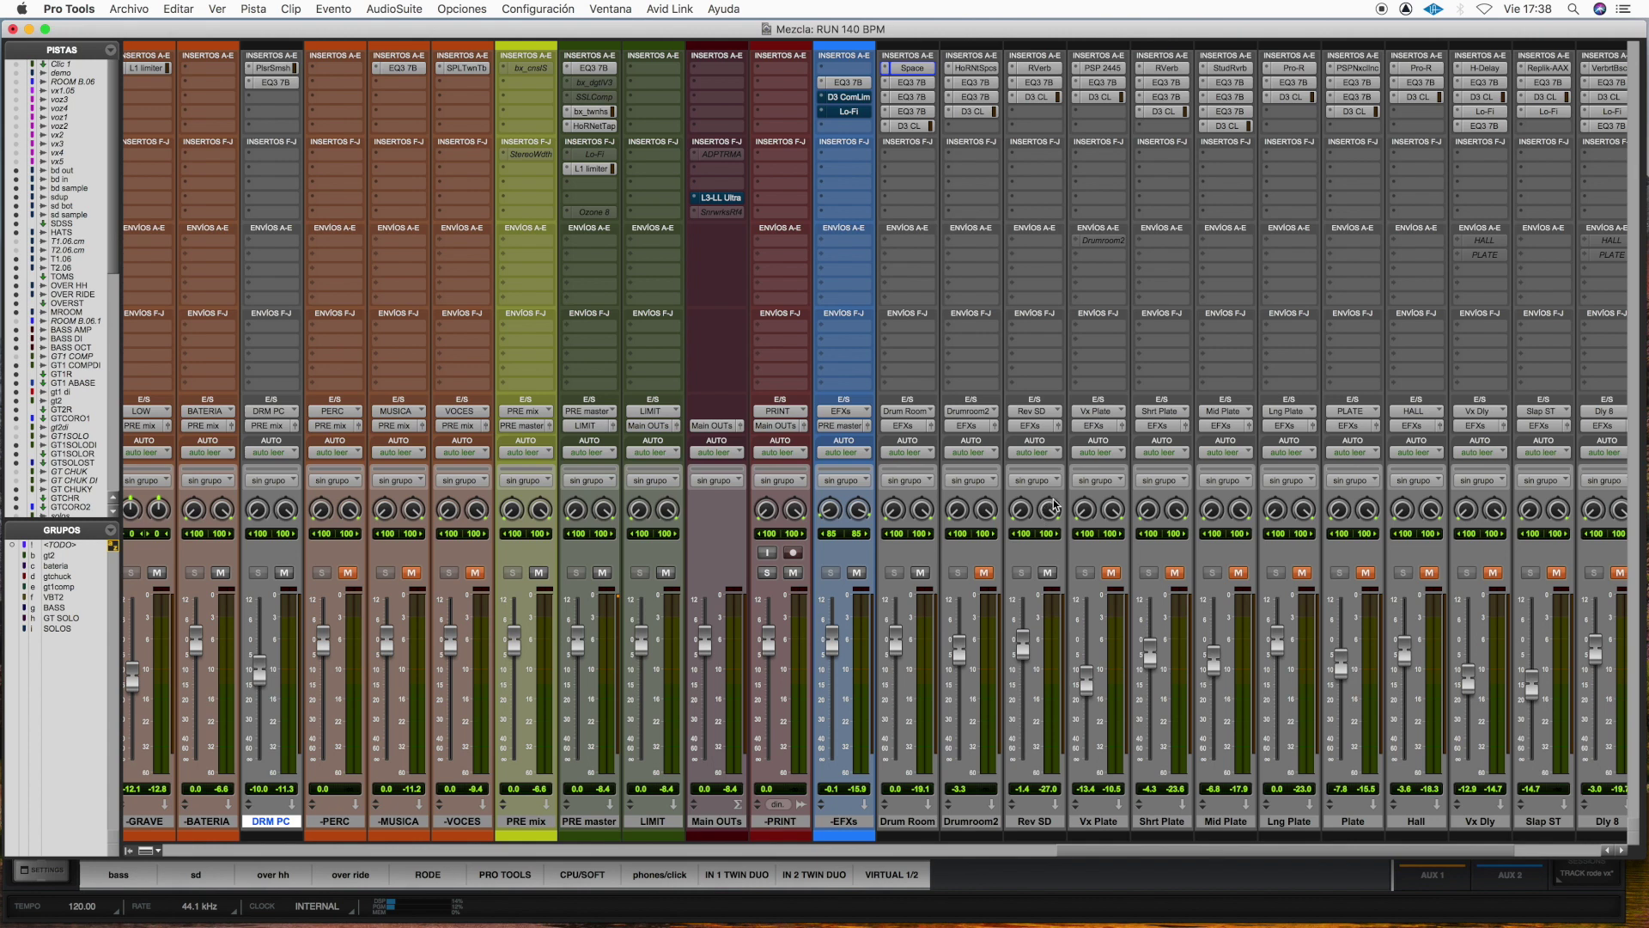
pyautogui.click(1045, 69)
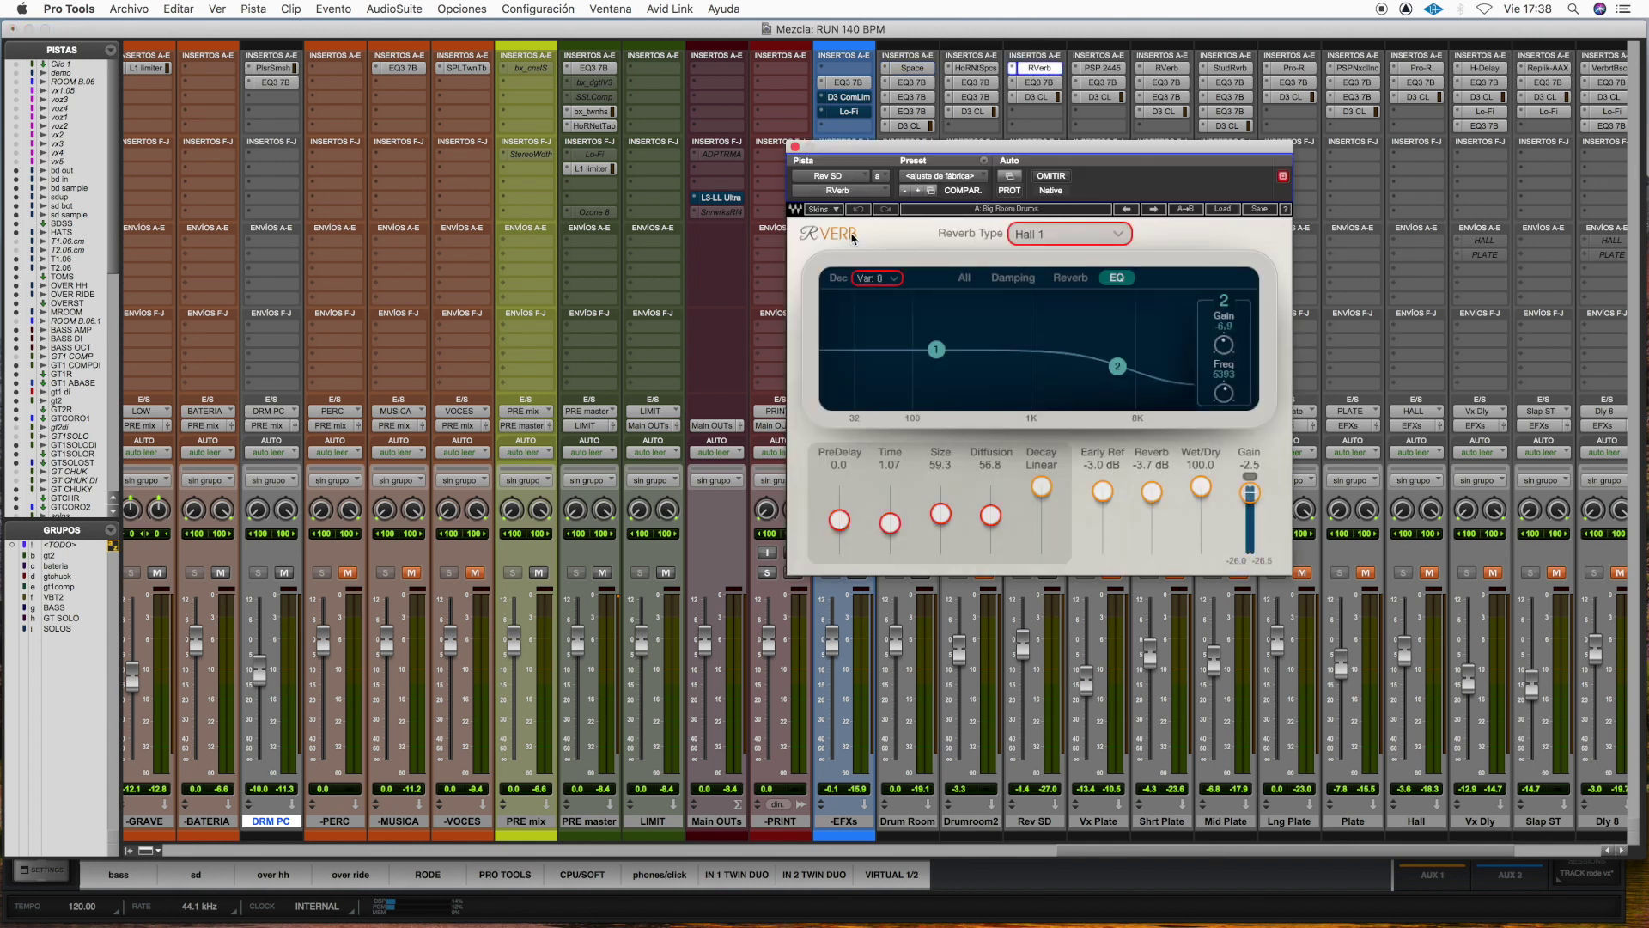
pyautogui.click(796, 149)
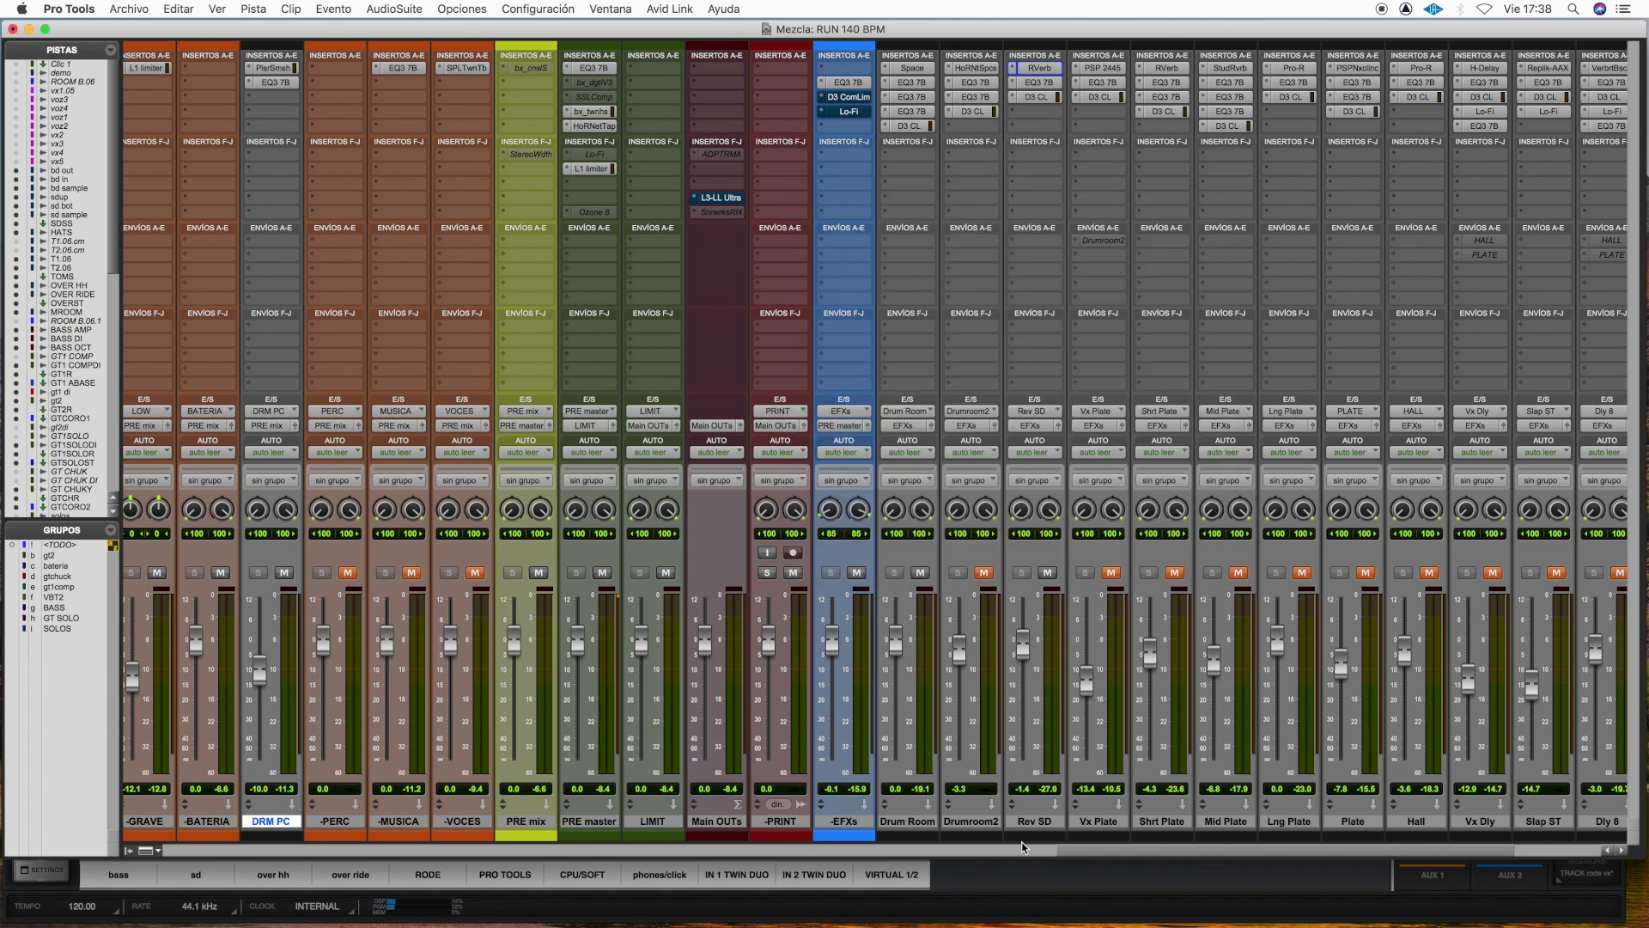
pyautogui.moveTo(1086, 849); pyautogui.dragTo(100, 776)
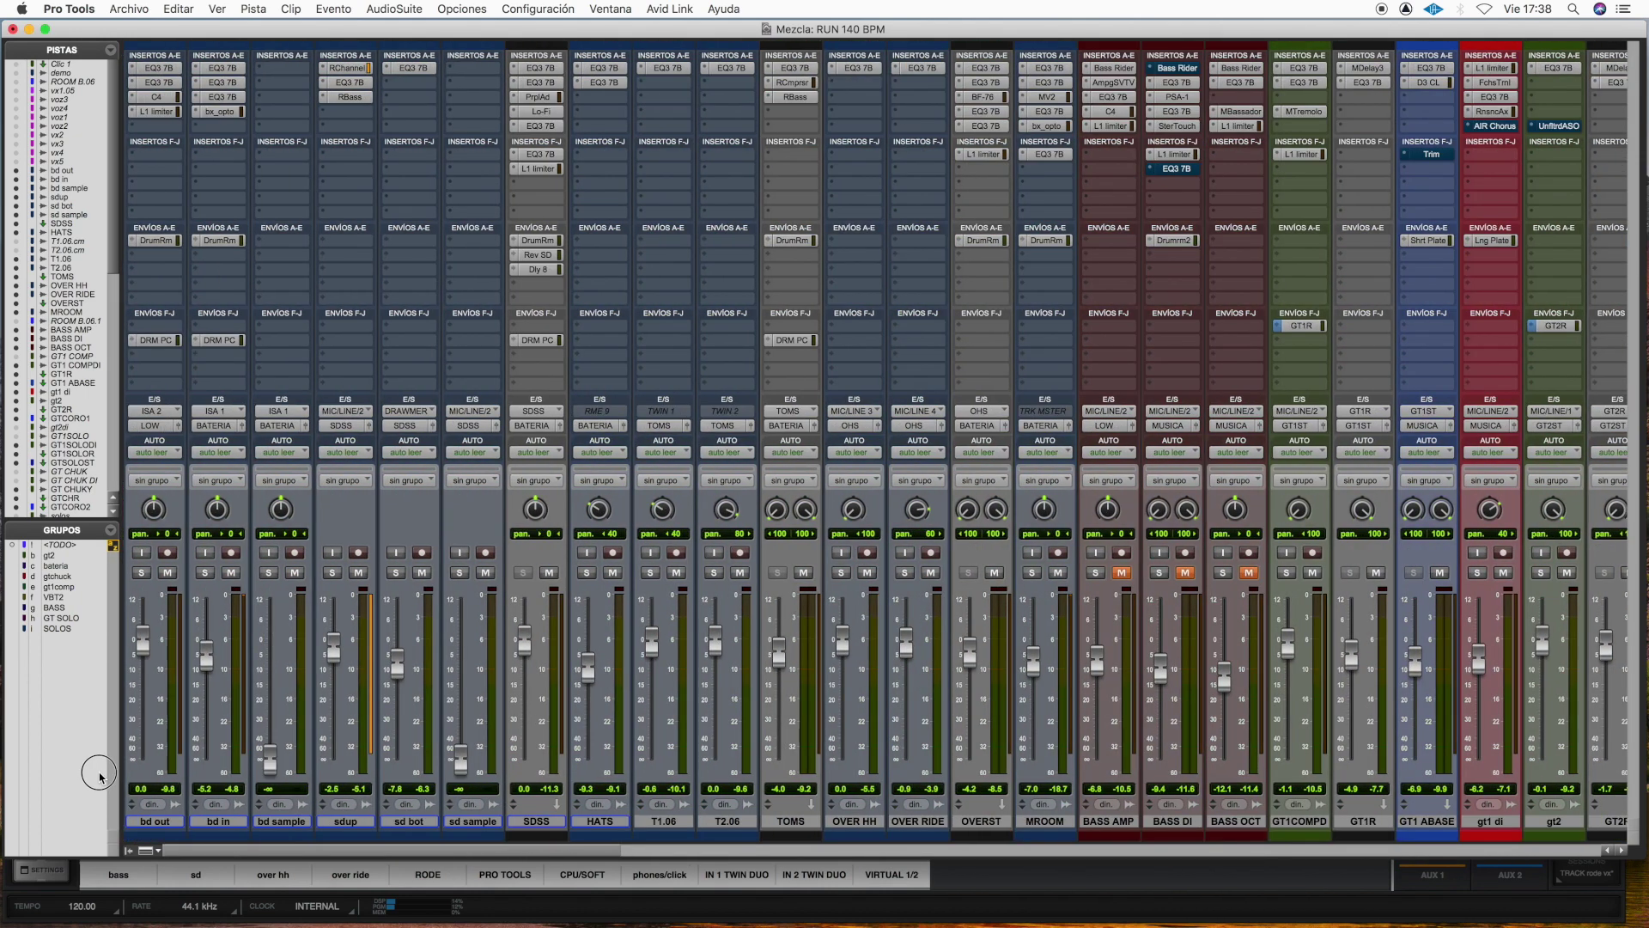
# Step: Inspect the Rev SD send level on the SDSS channel, and close the send window
pyautogui.click(538, 255)
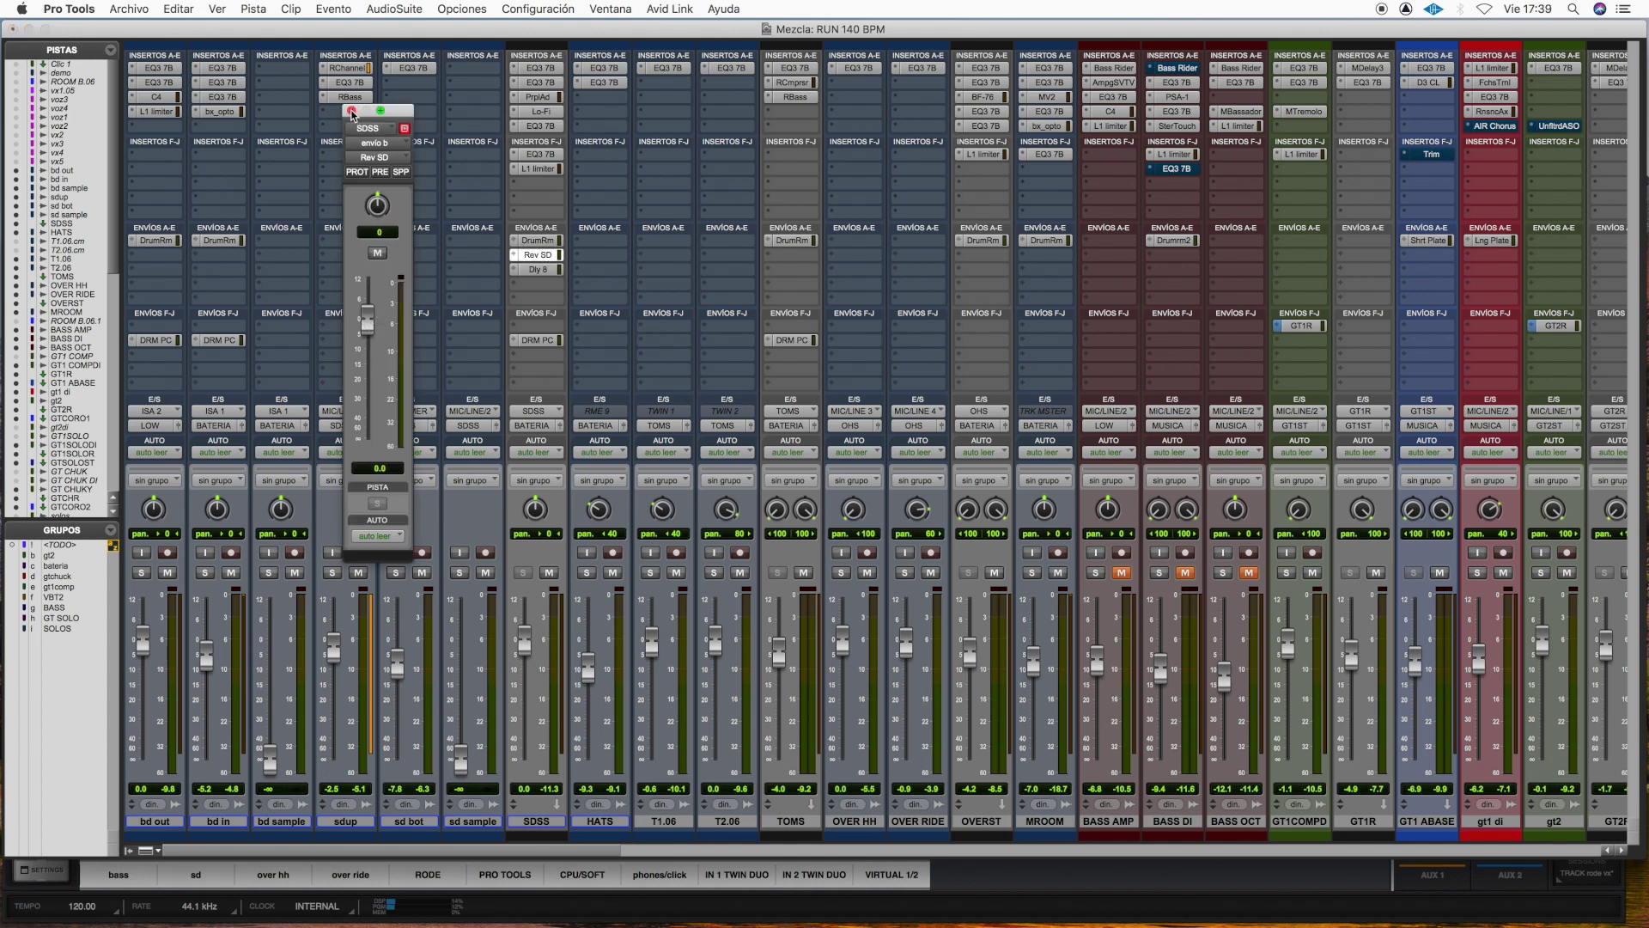
pyautogui.click(351, 112)
# Step: With the PRE mix bus temporarily muted, unmute the Drum Room return and compare the Rev SD return muted and unmuted
pyautogui.moveTo(605, 853); pyautogui.dragTo(1423, 588)
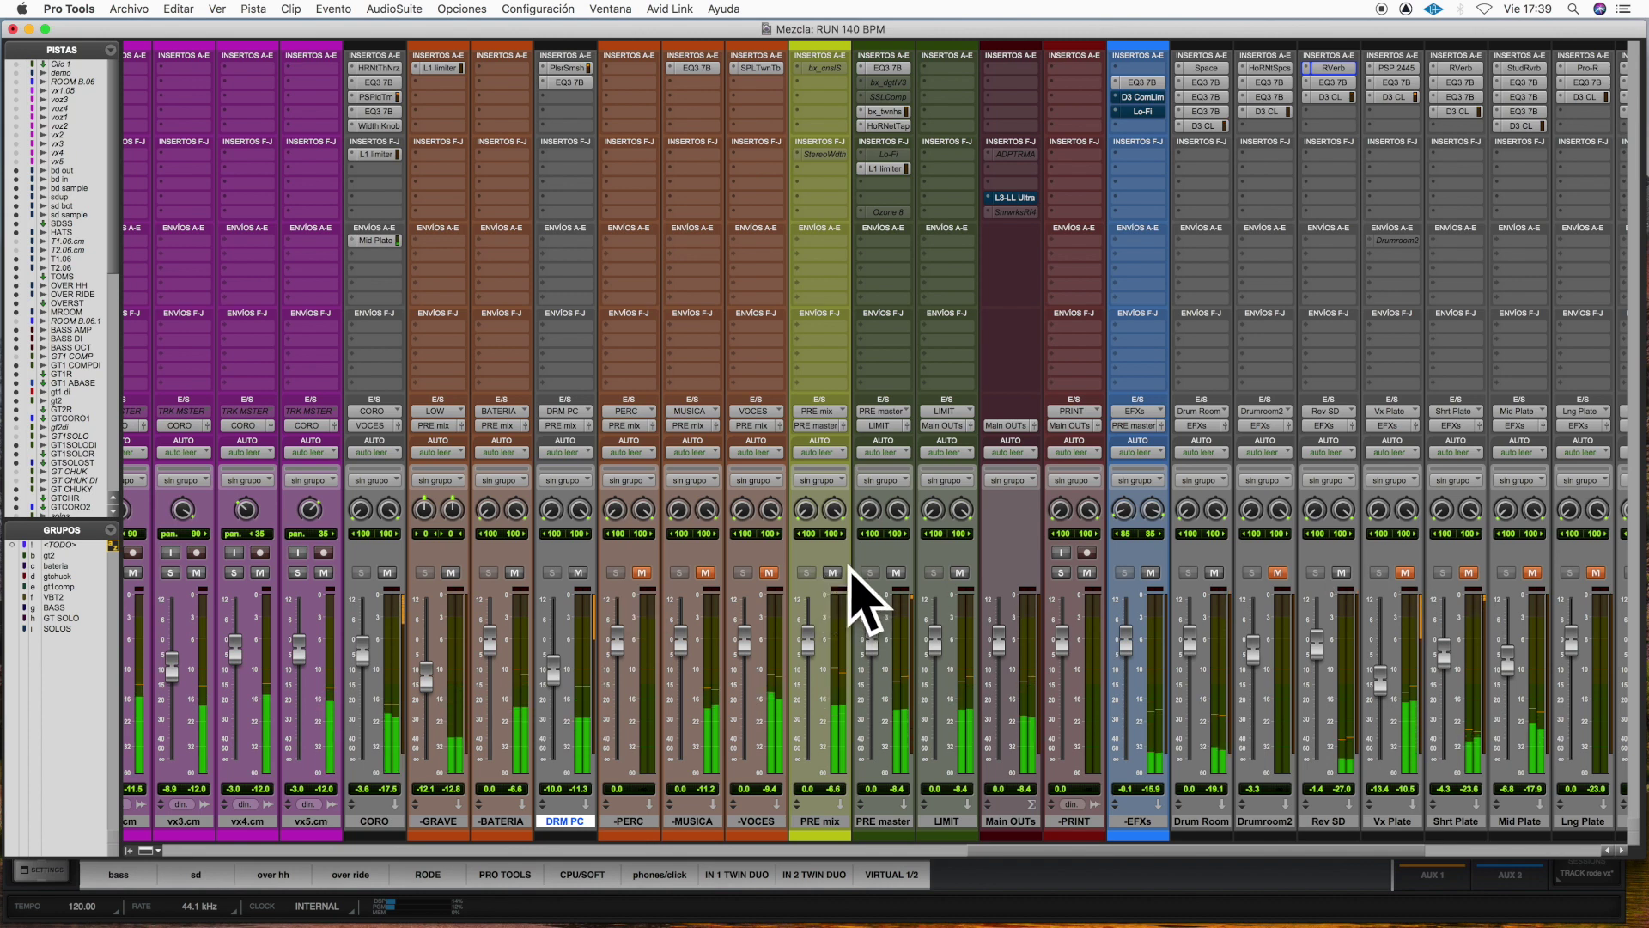
pyautogui.click(833, 573)
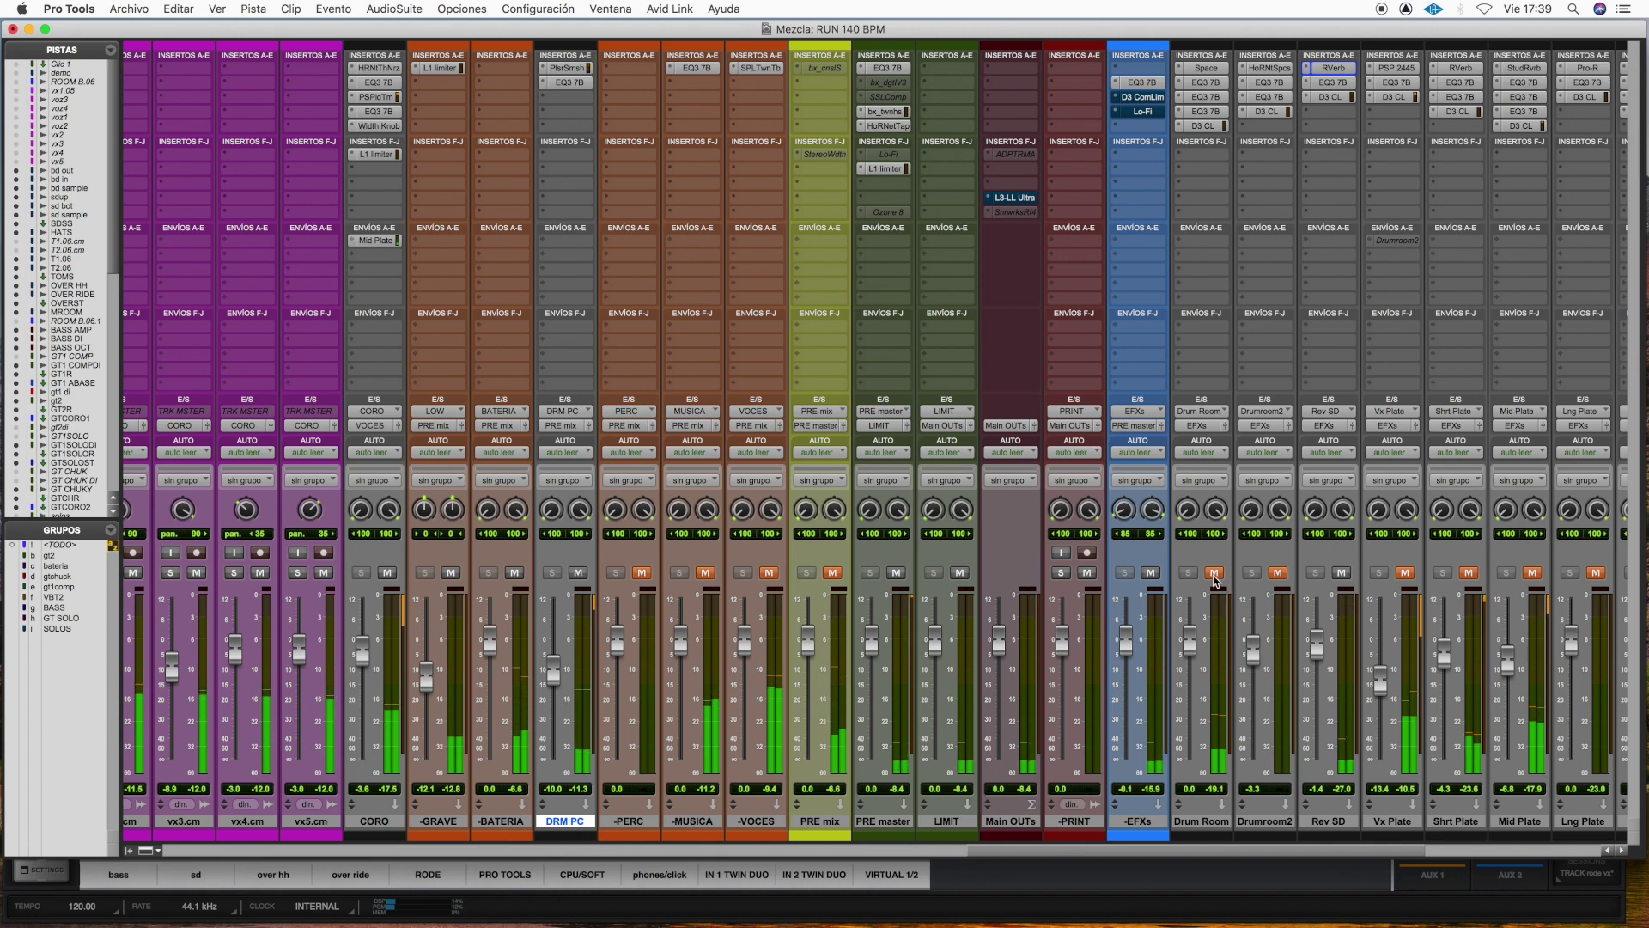
pyautogui.click(1213, 575)
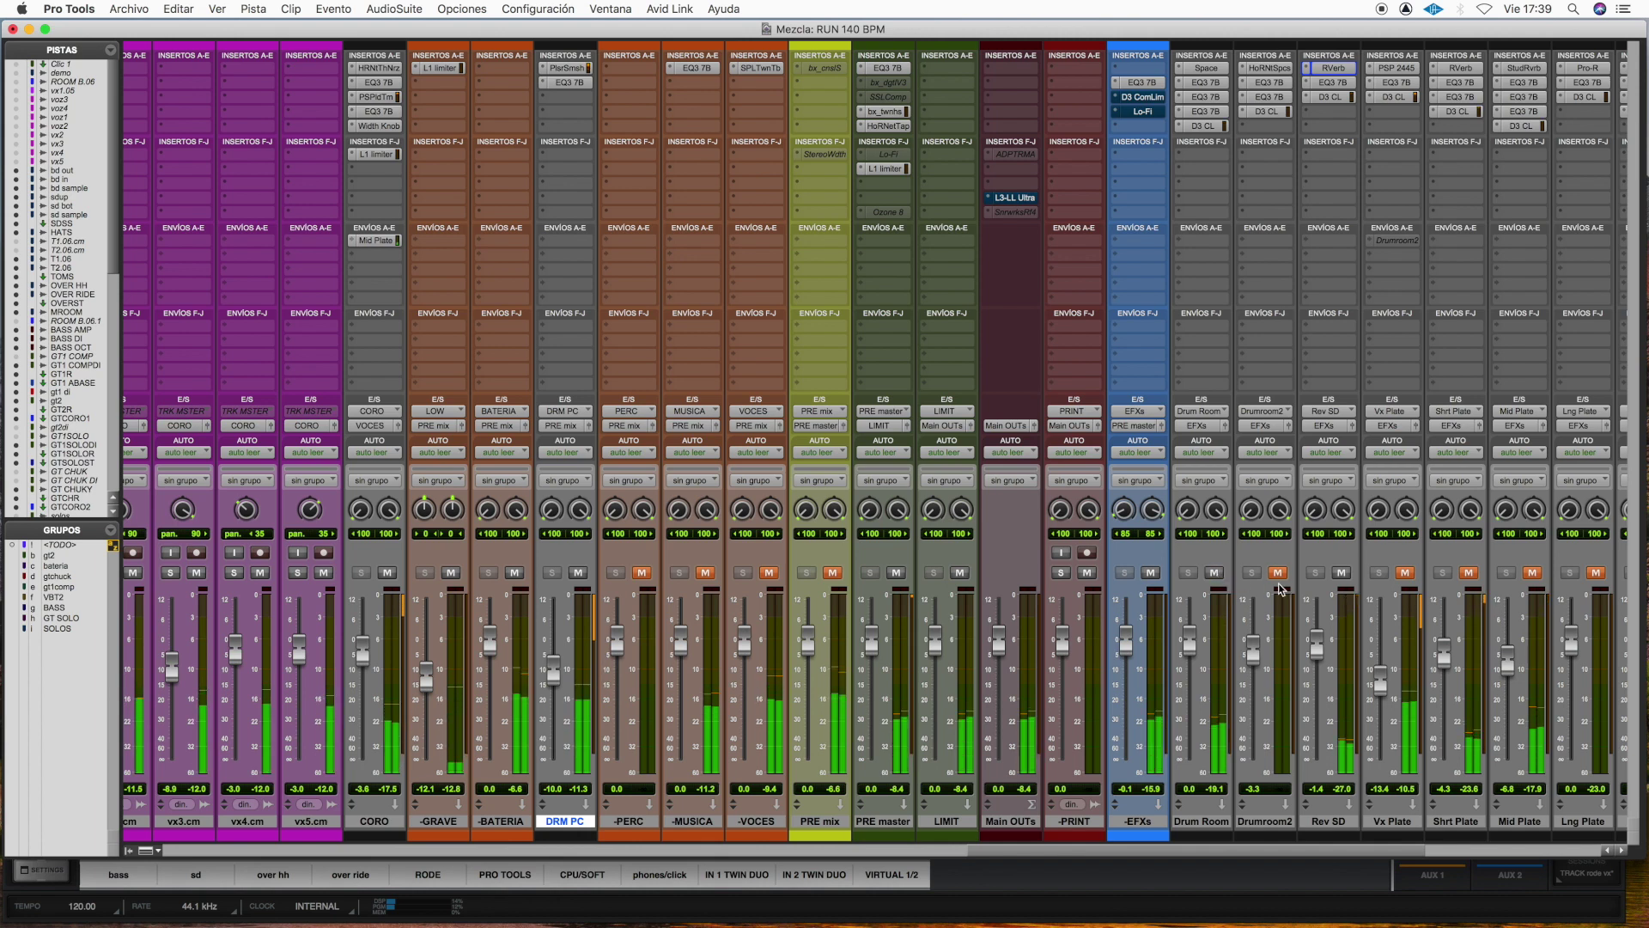
pyautogui.click(1343, 574)
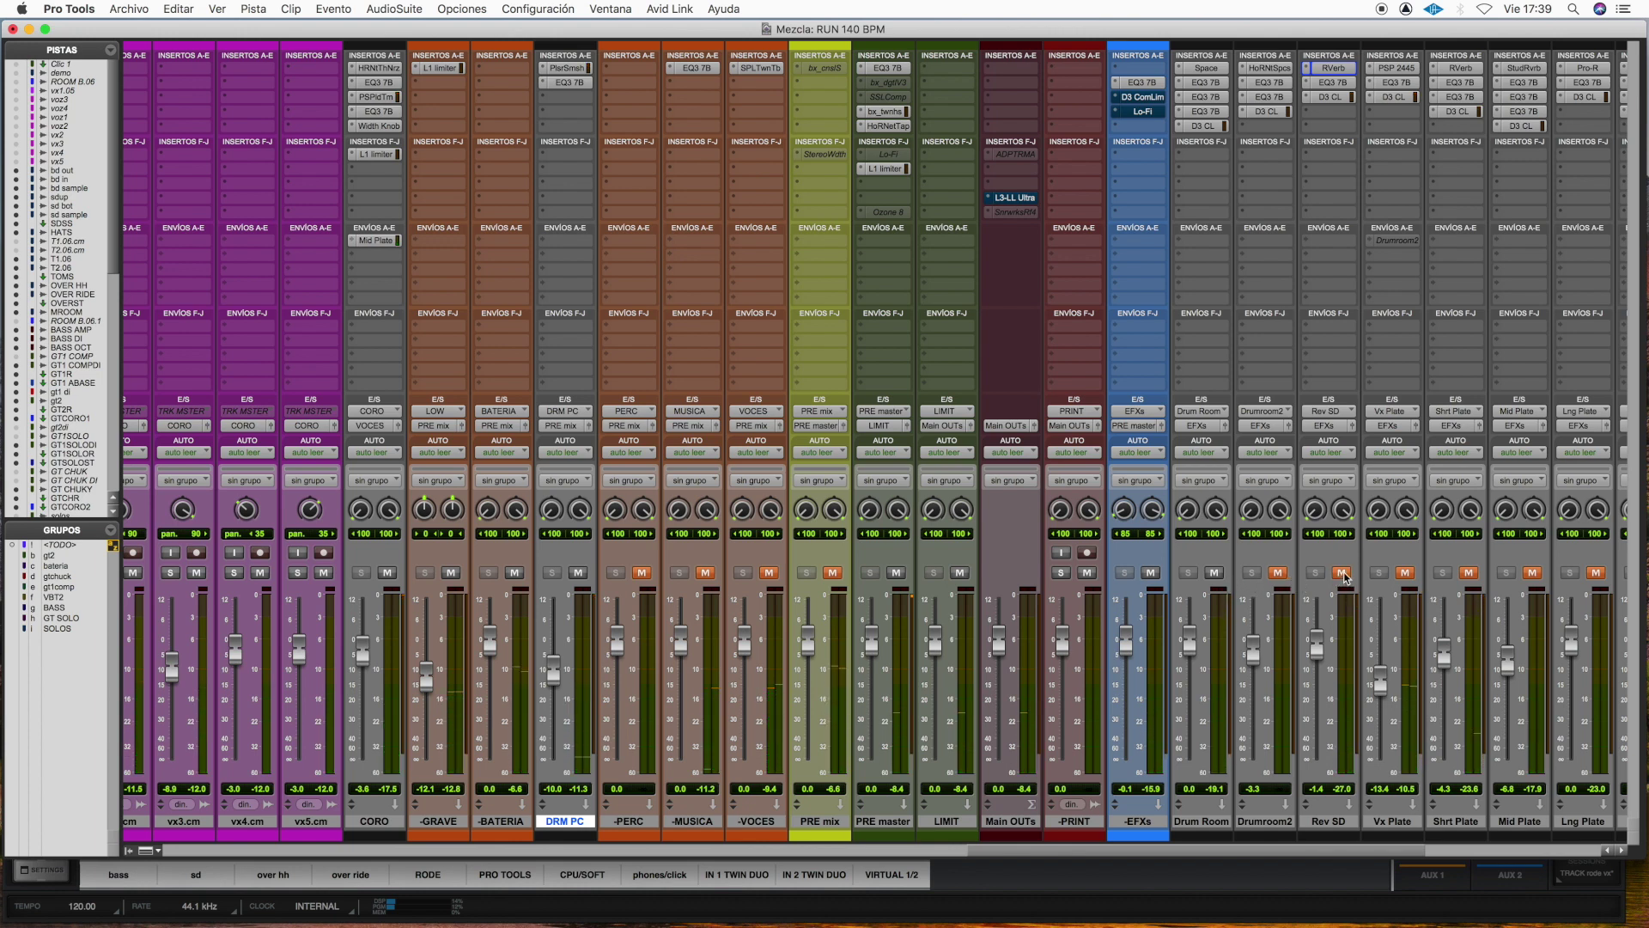
pyautogui.click(1343, 574)
pyautogui.click(833, 573)
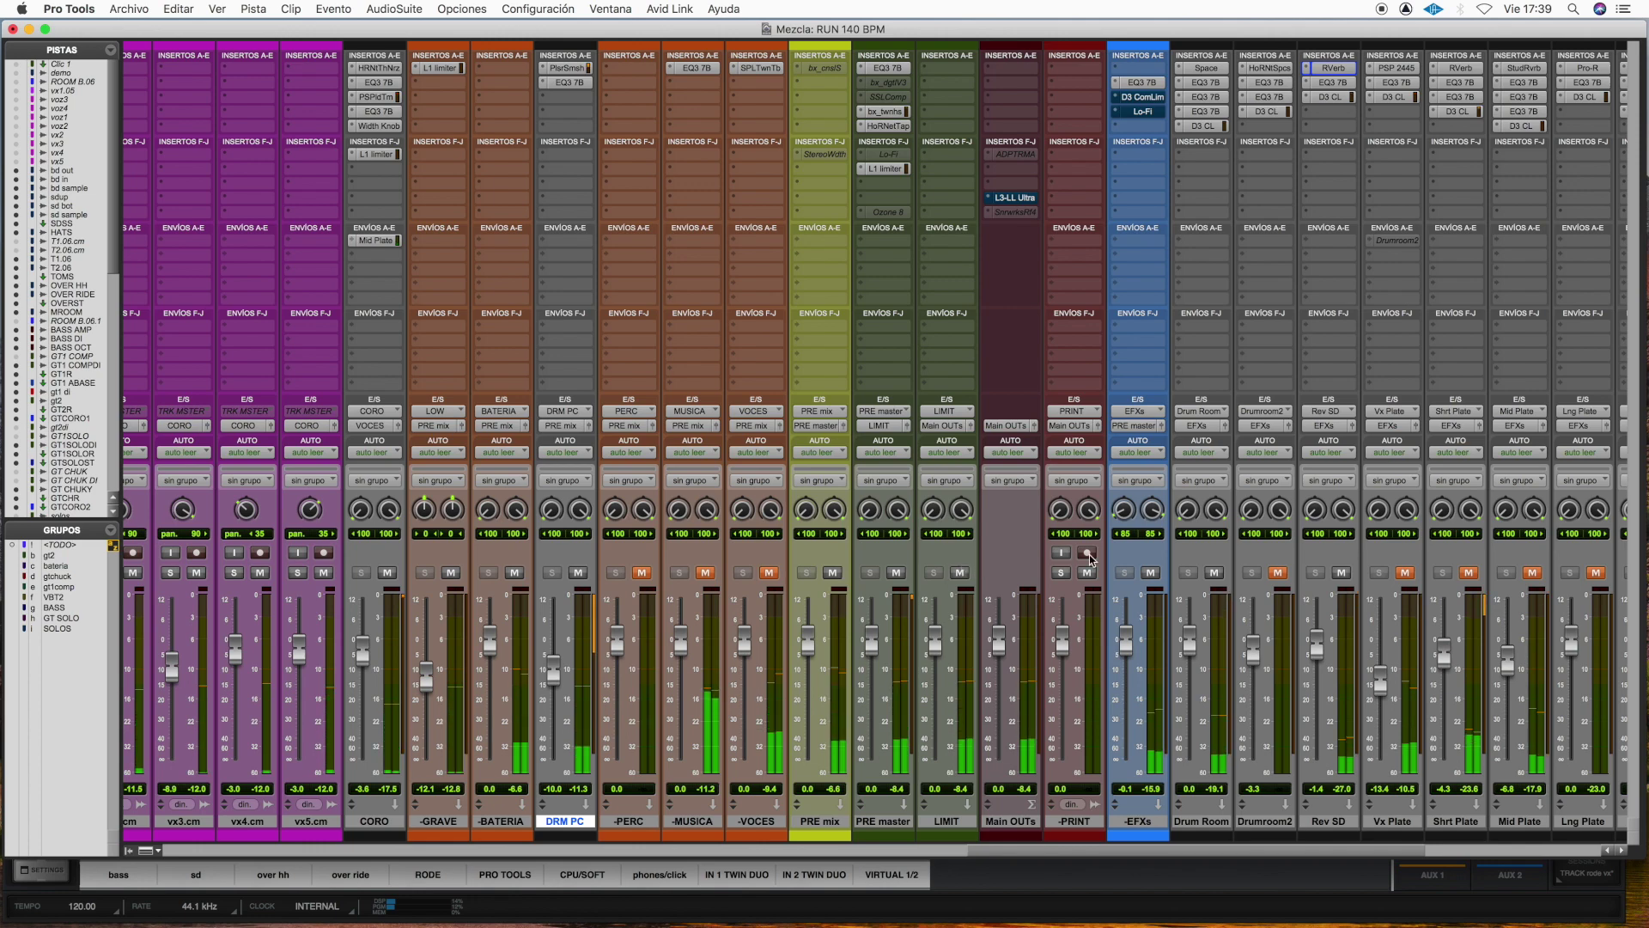
# Step: Look over the effect returns and drum channels, and play a short passage from bar 80 in the paron section
pyautogui.moveTo(1031, 850); pyautogui.dragTo(1194, 851)
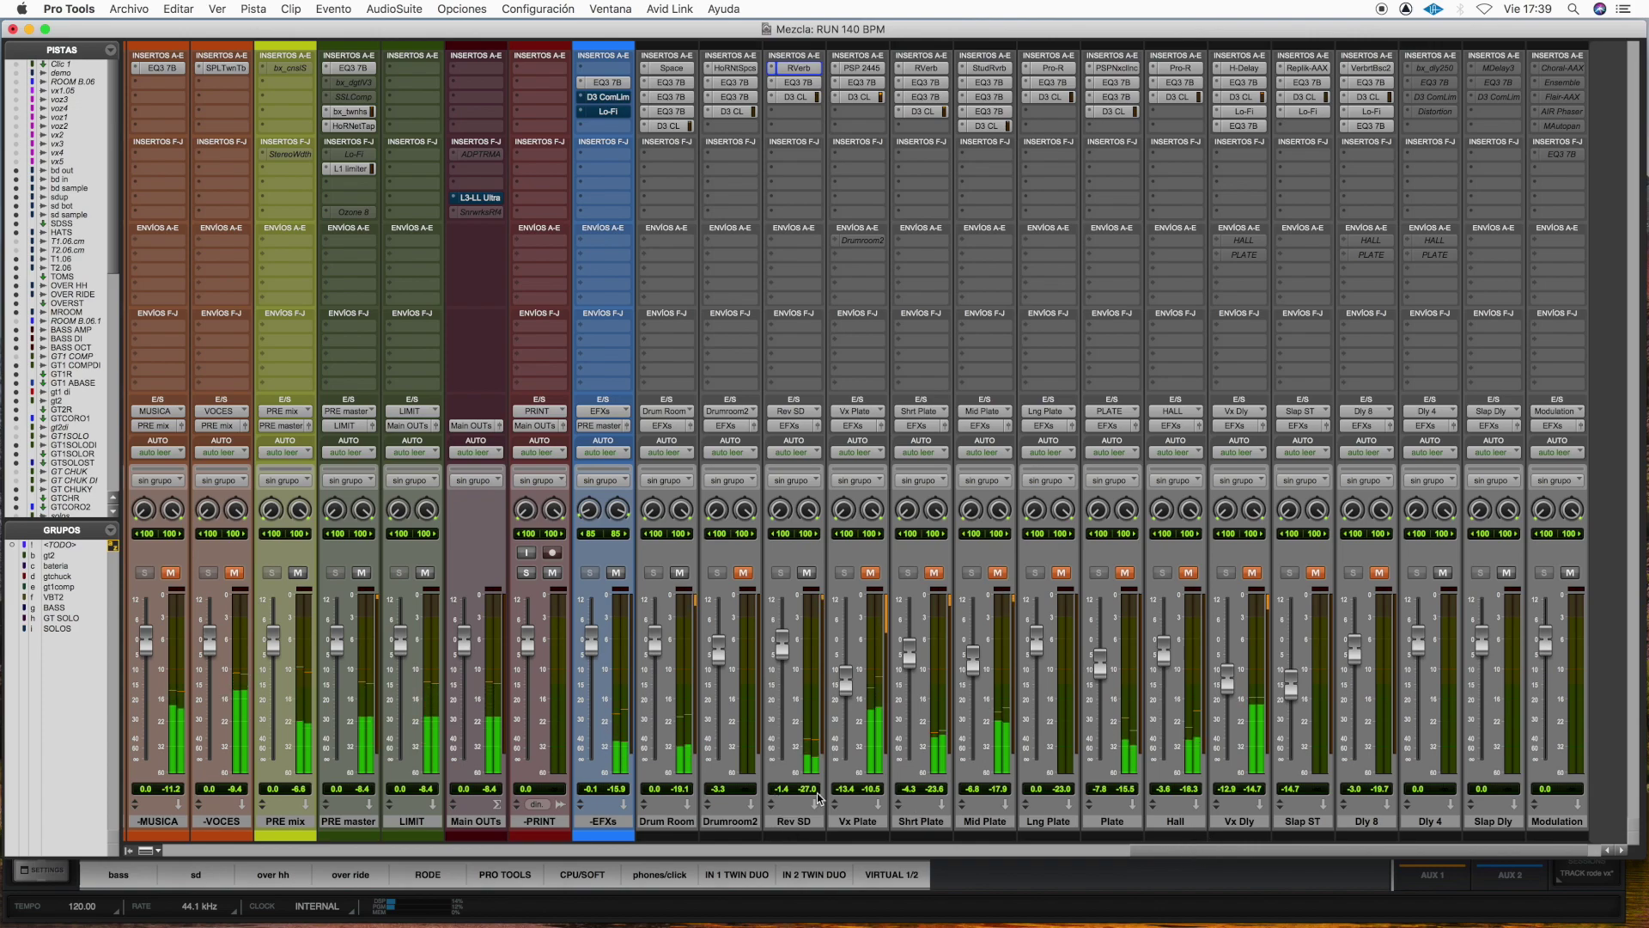
pyautogui.moveTo(1153, 850); pyautogui.dragTo(122, 757)
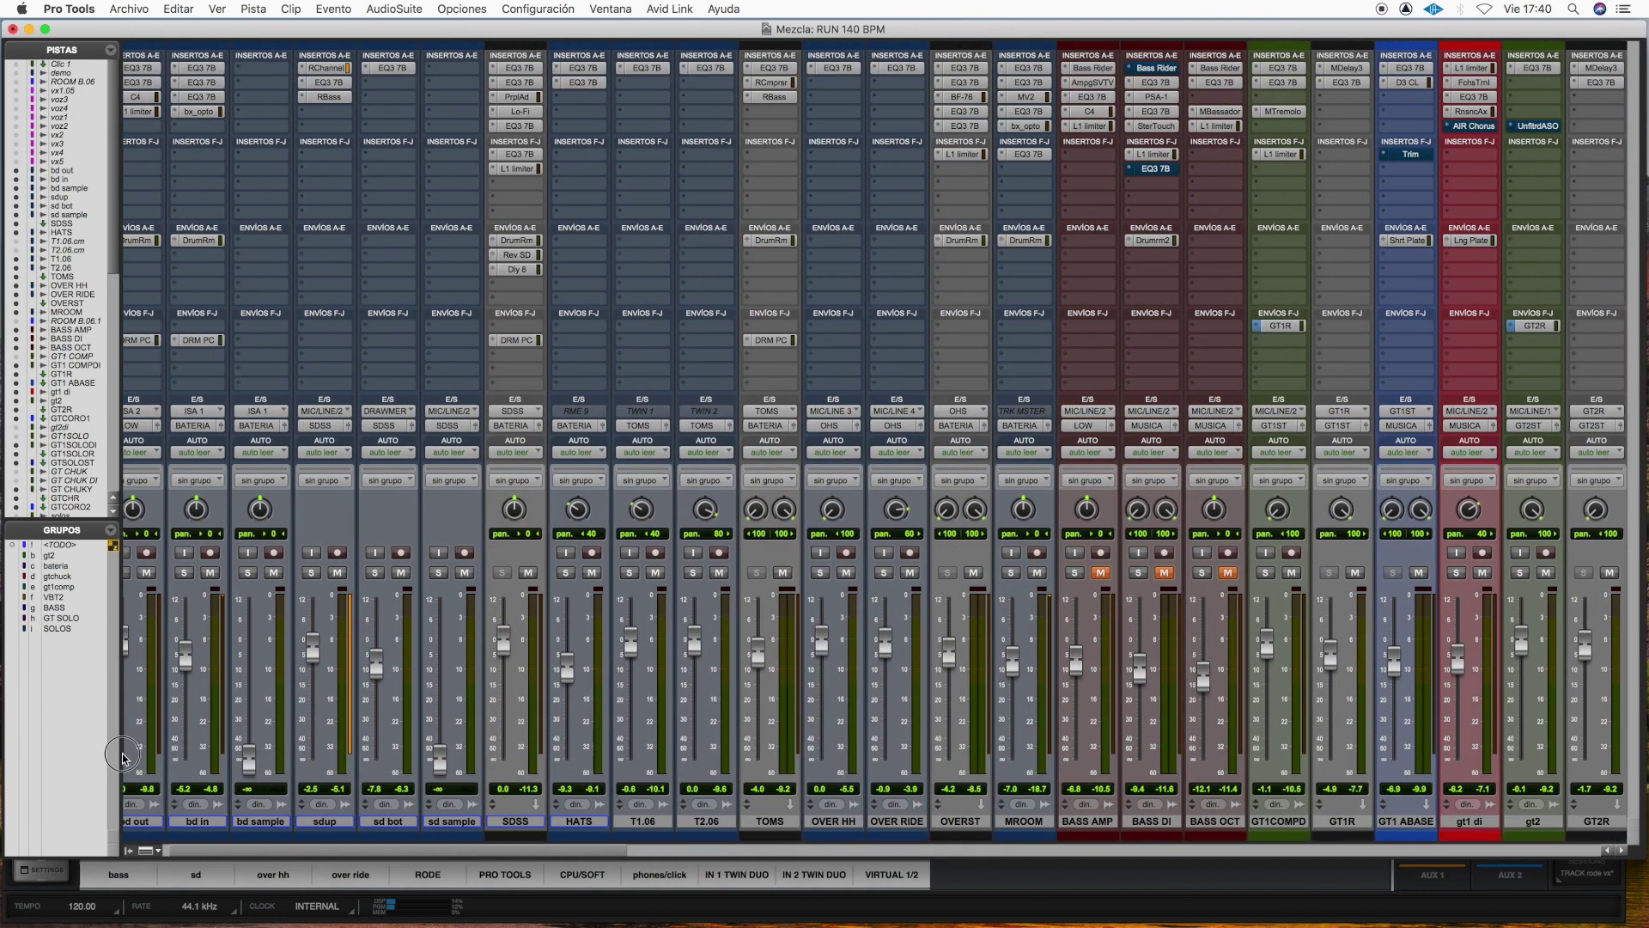
pyautogui.moveTo(122, 758); pyautogui.dragTo(241, 687)
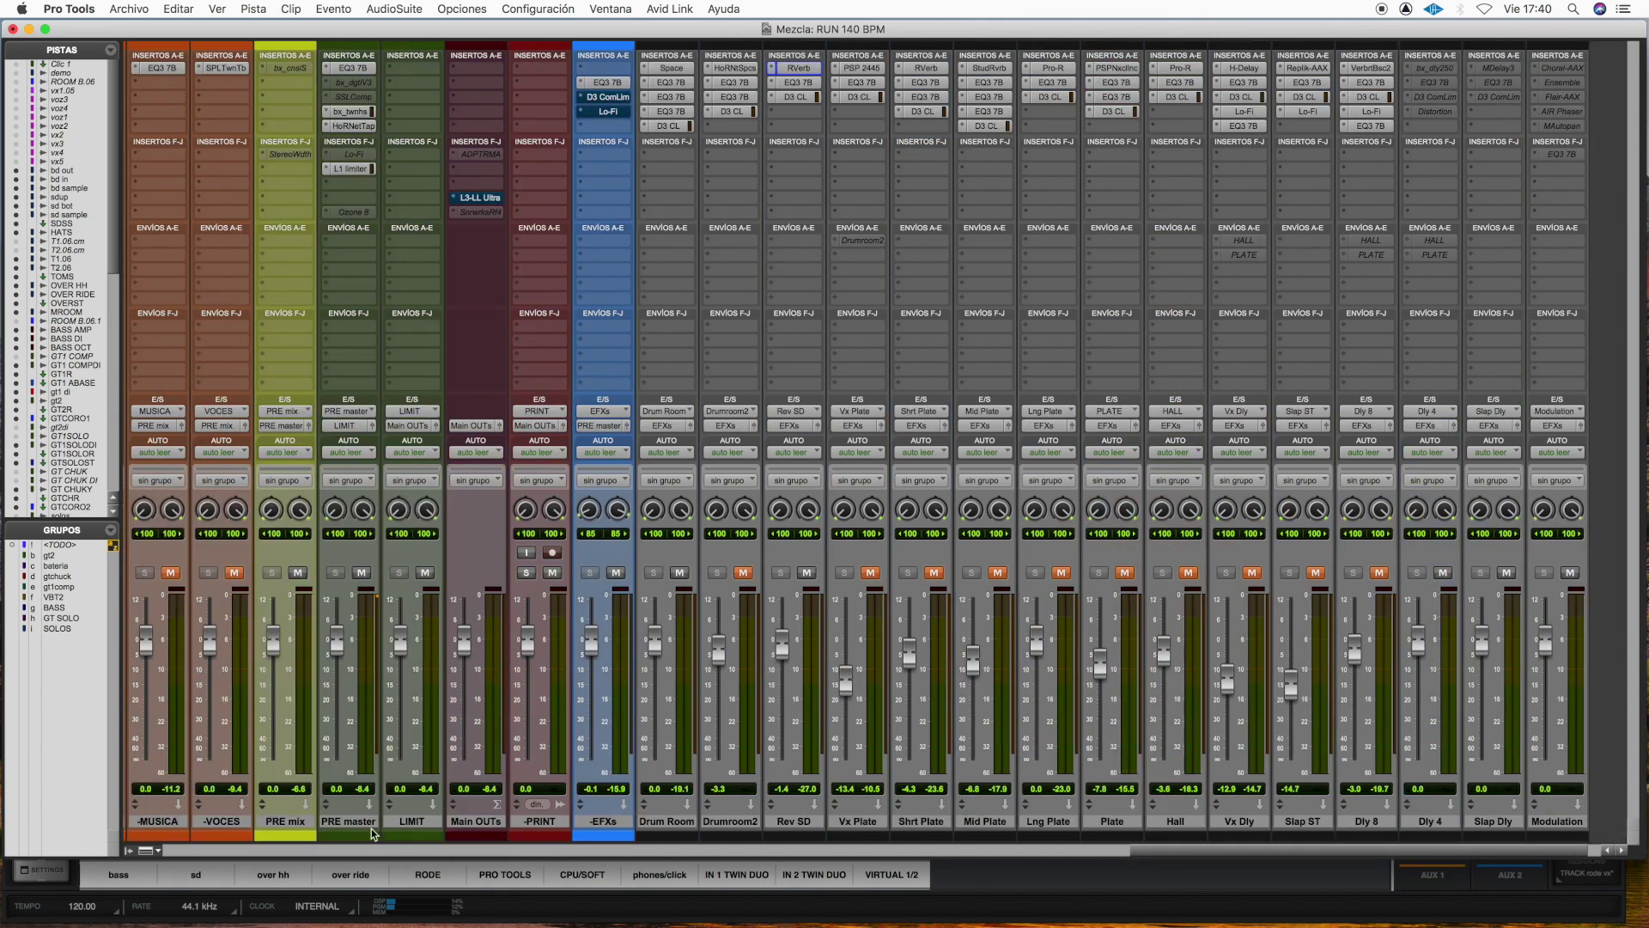
pyautogui.click(187, 855)
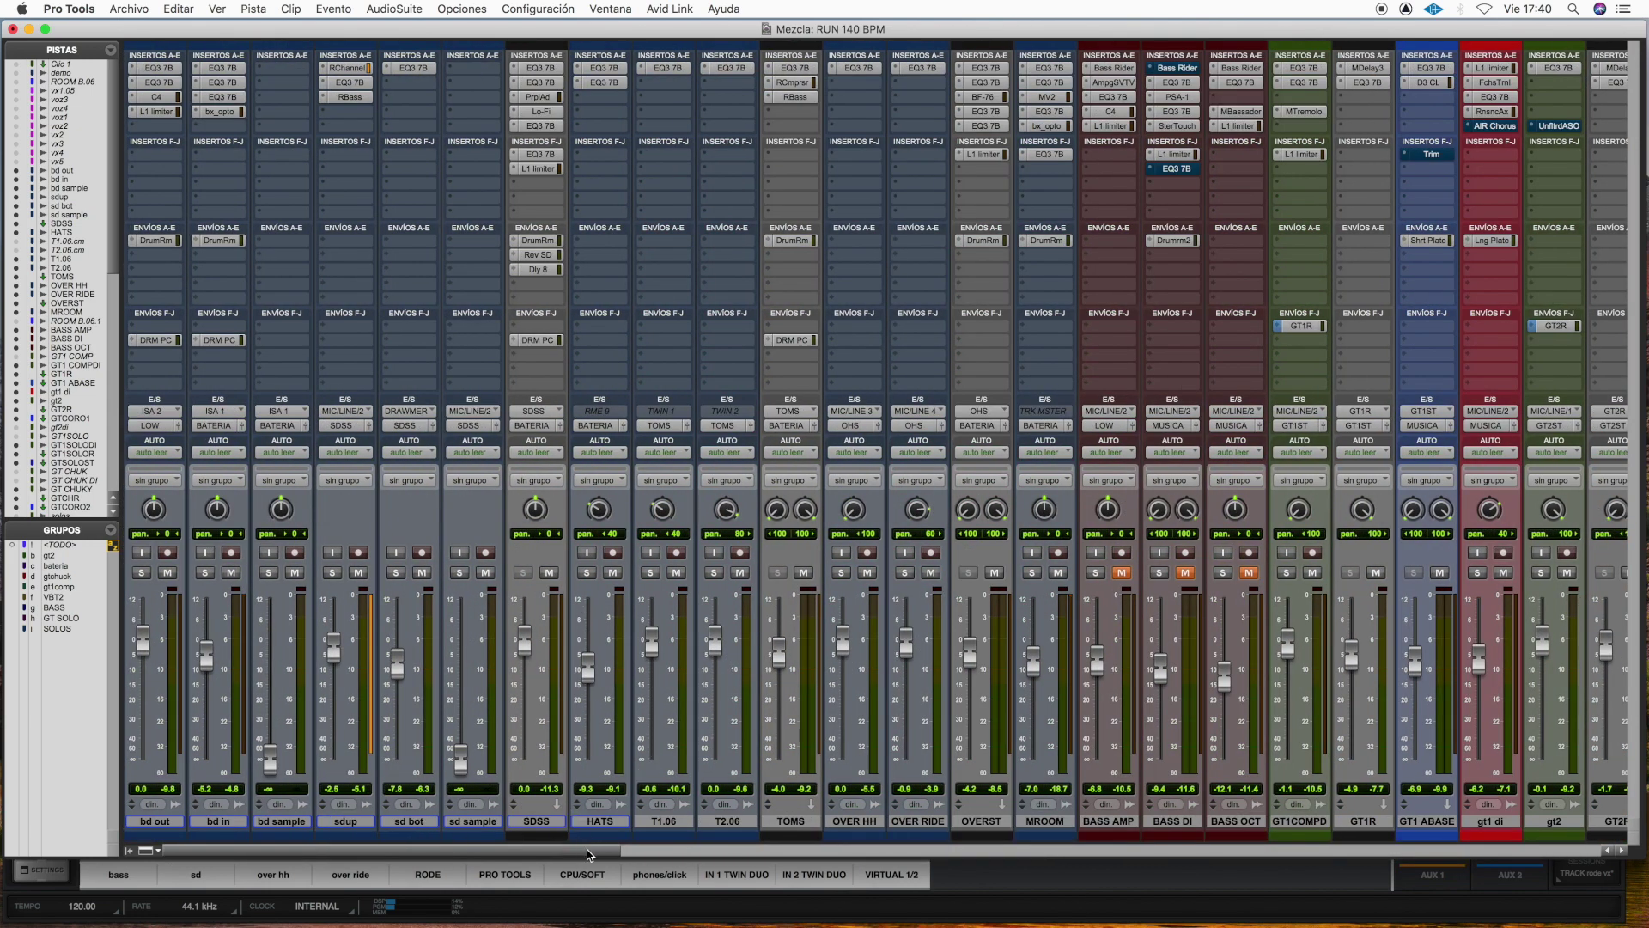
pyautogui.moveTo(587, 859); pyautogui.dragTo(1069, 855)
pyautogui.press('super+equal')
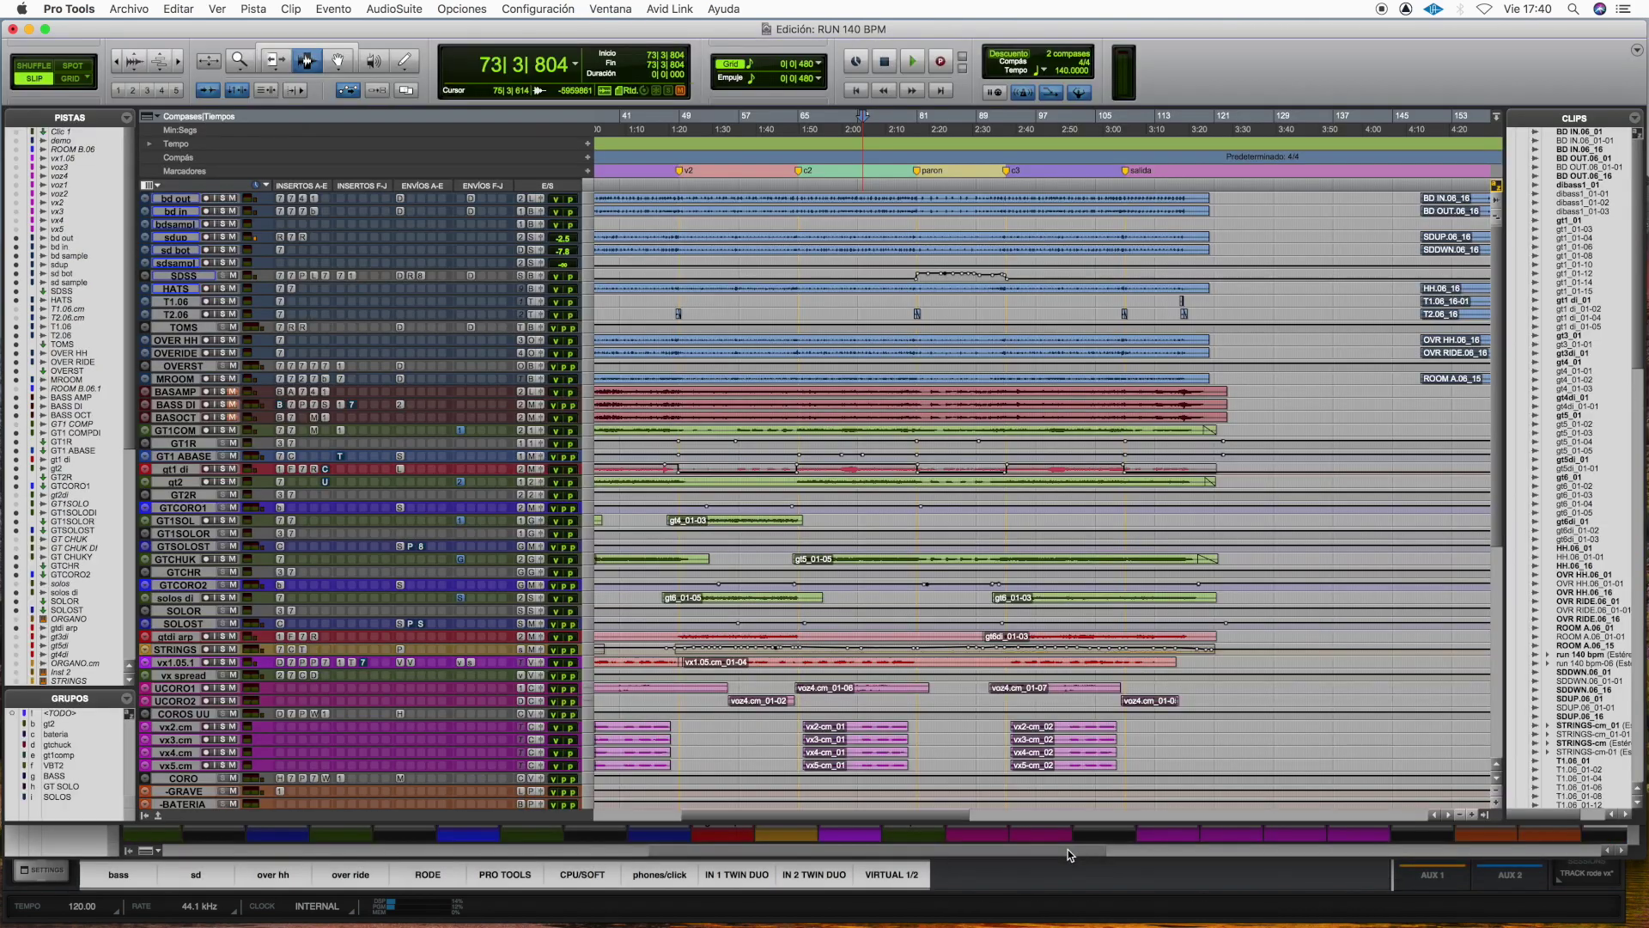
pyautogui.click(911, 301)
pyautogui.press('space')
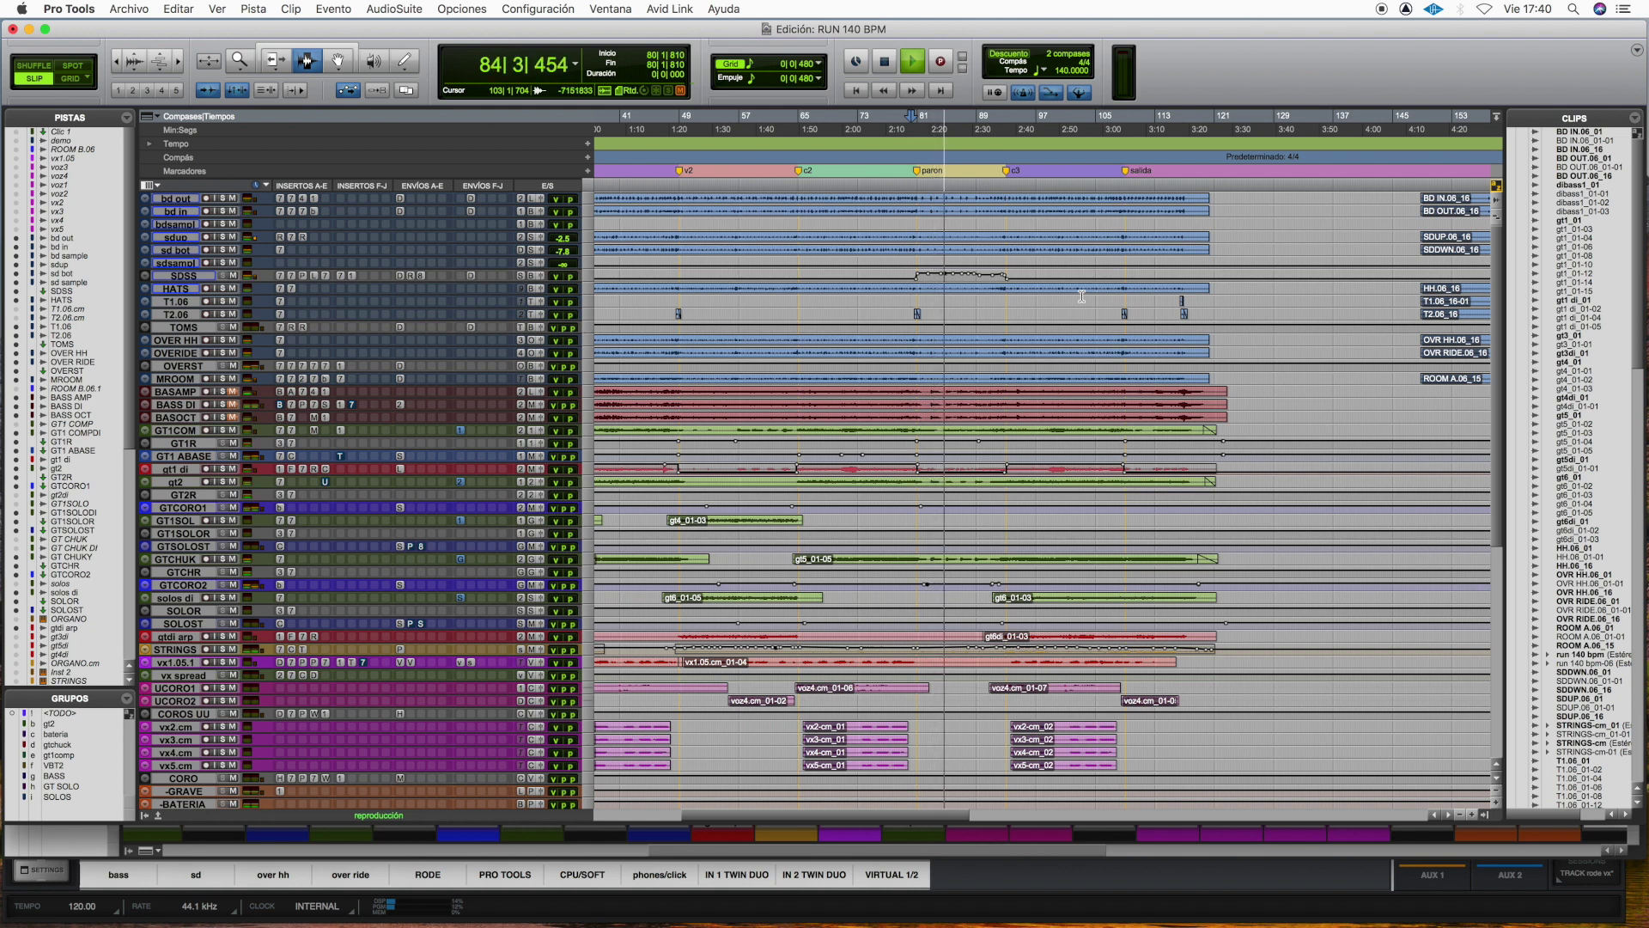
pyautogui.press('space')
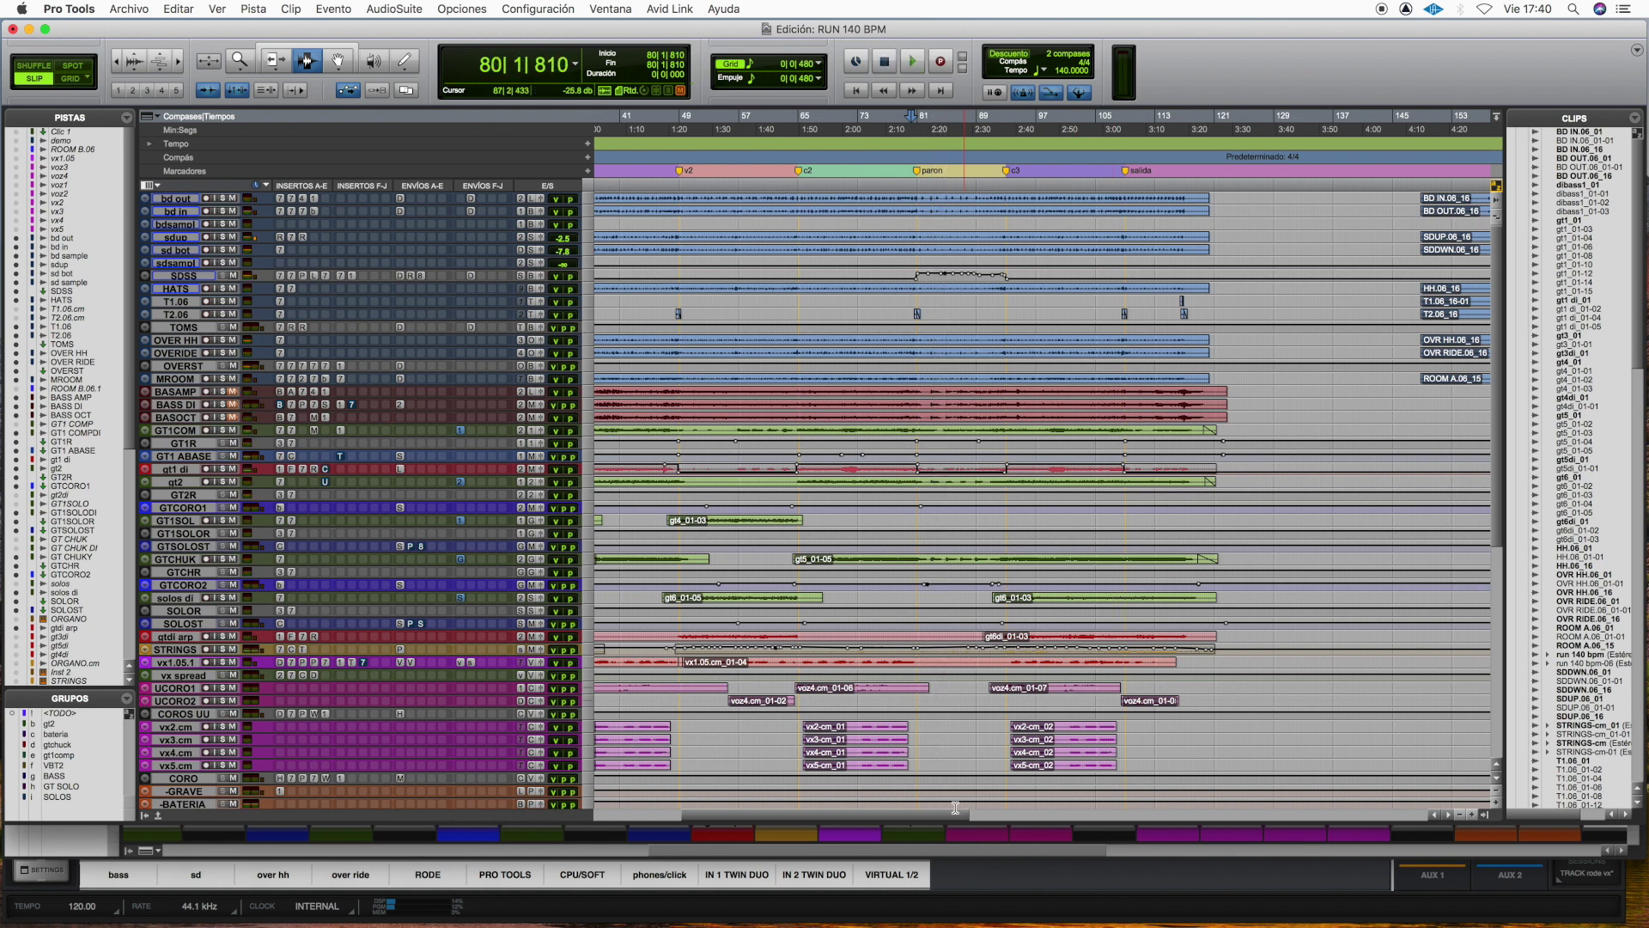
# Step: Inspect the Verberate Basic 2 settings on the Dly 8 return, and close the plug-in window
pyautogui.moveTo(945, 819); pyautogui.dragTo(820, 822)
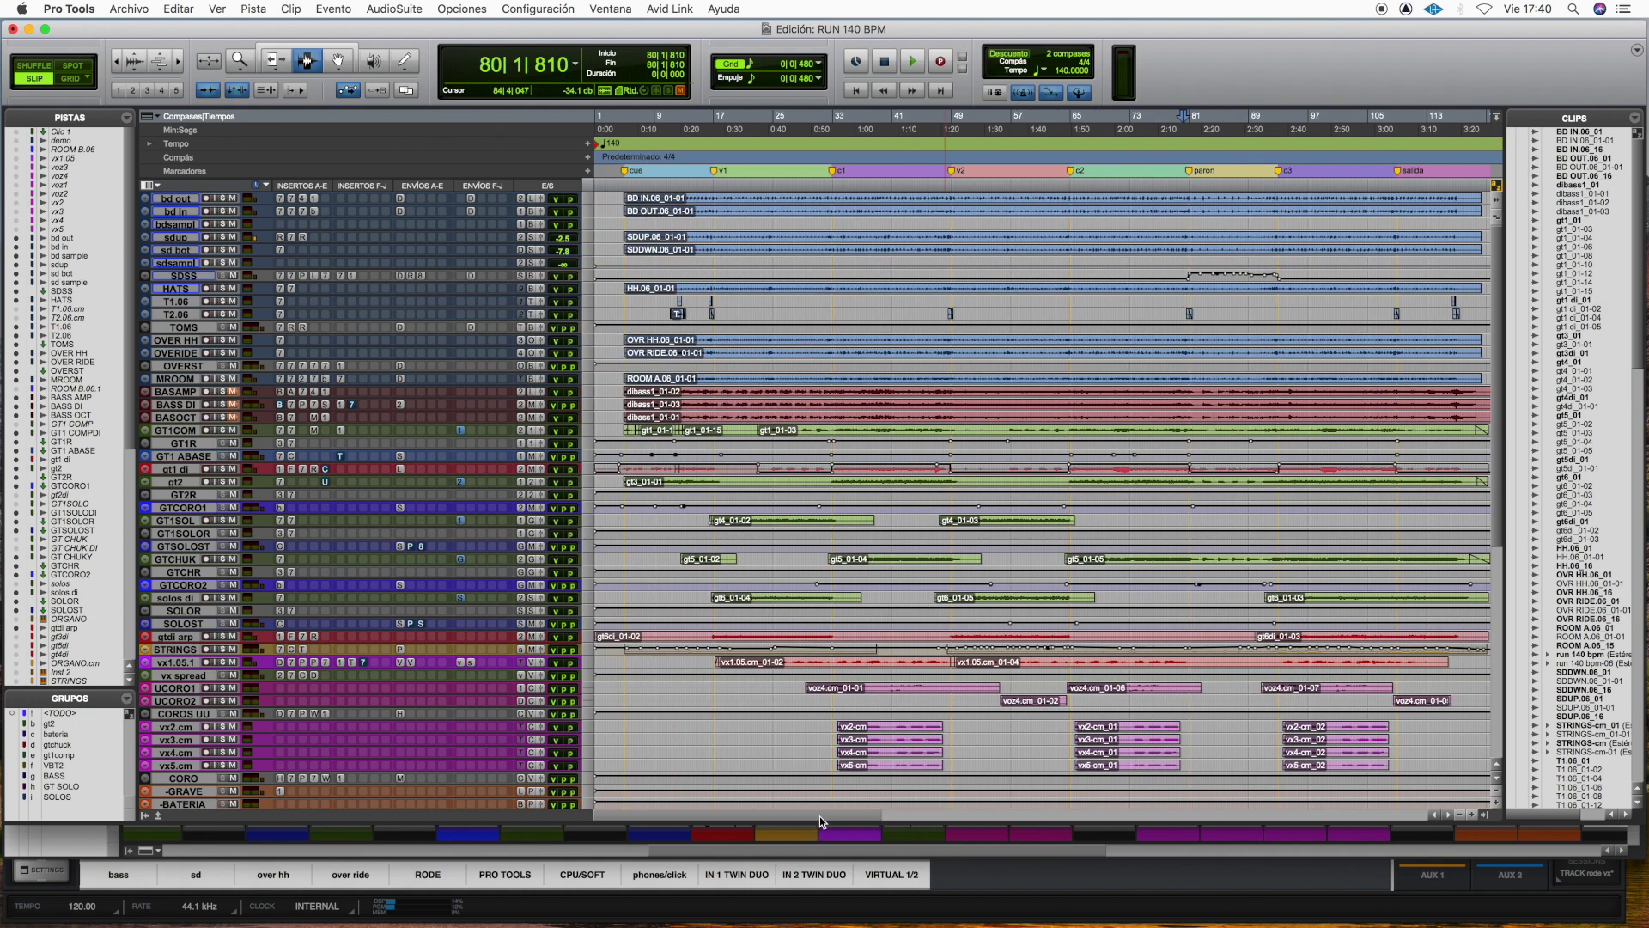
pyautogui.press('super+equal')
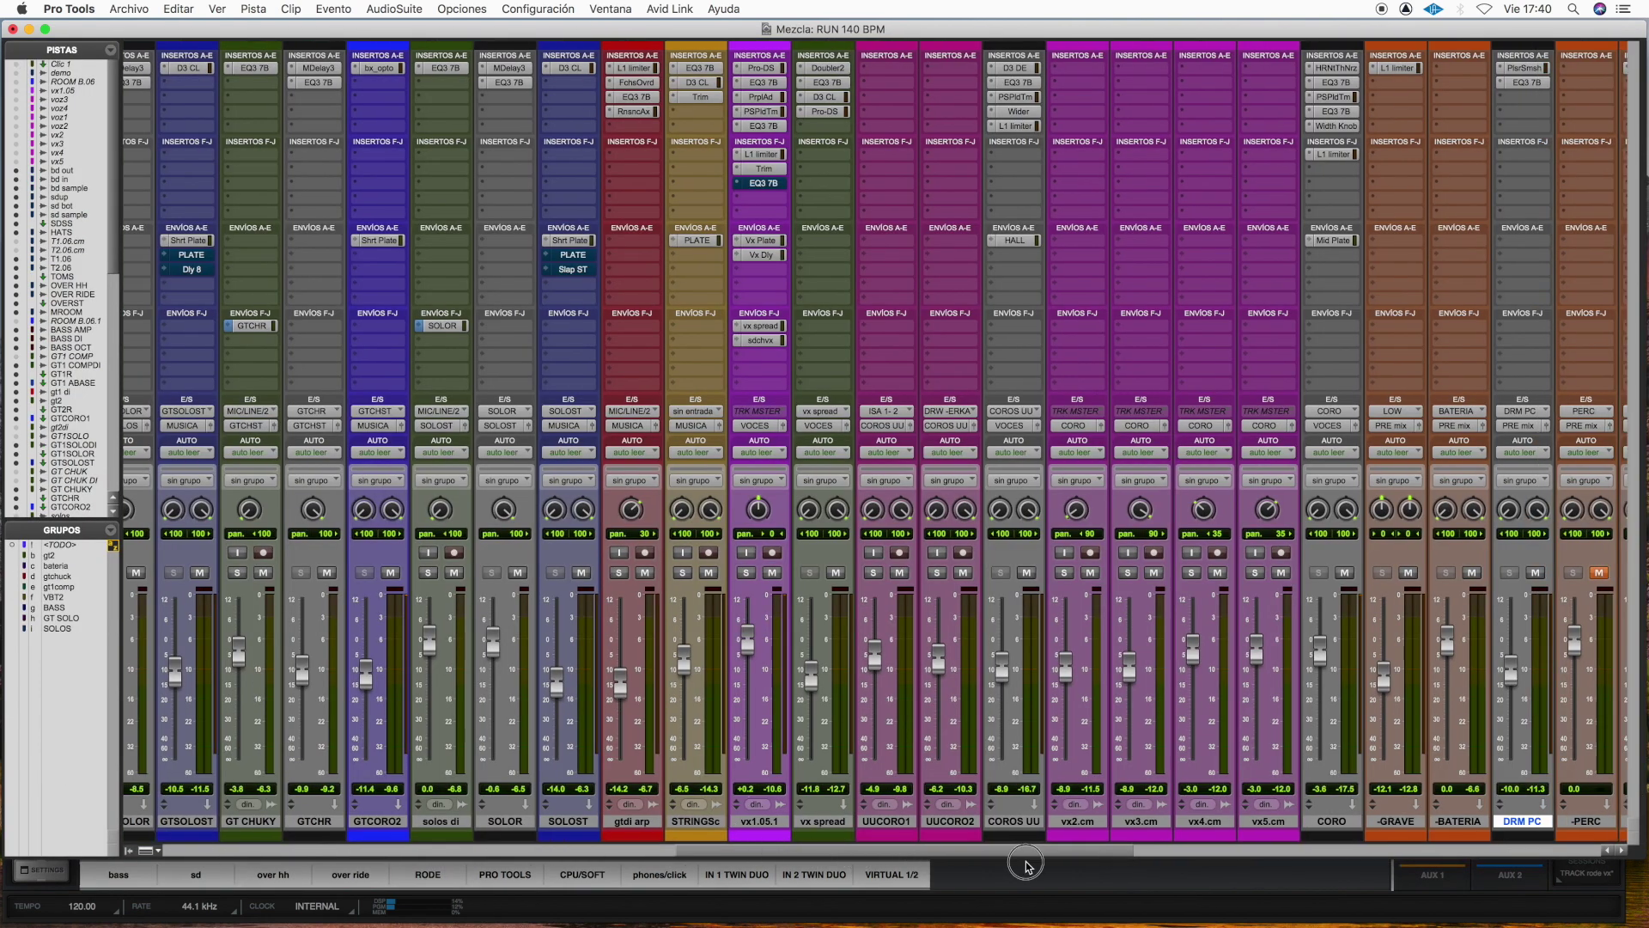
pyautogui.moveTo(1026, 863); pyautogui.dragTo(1544, 849)
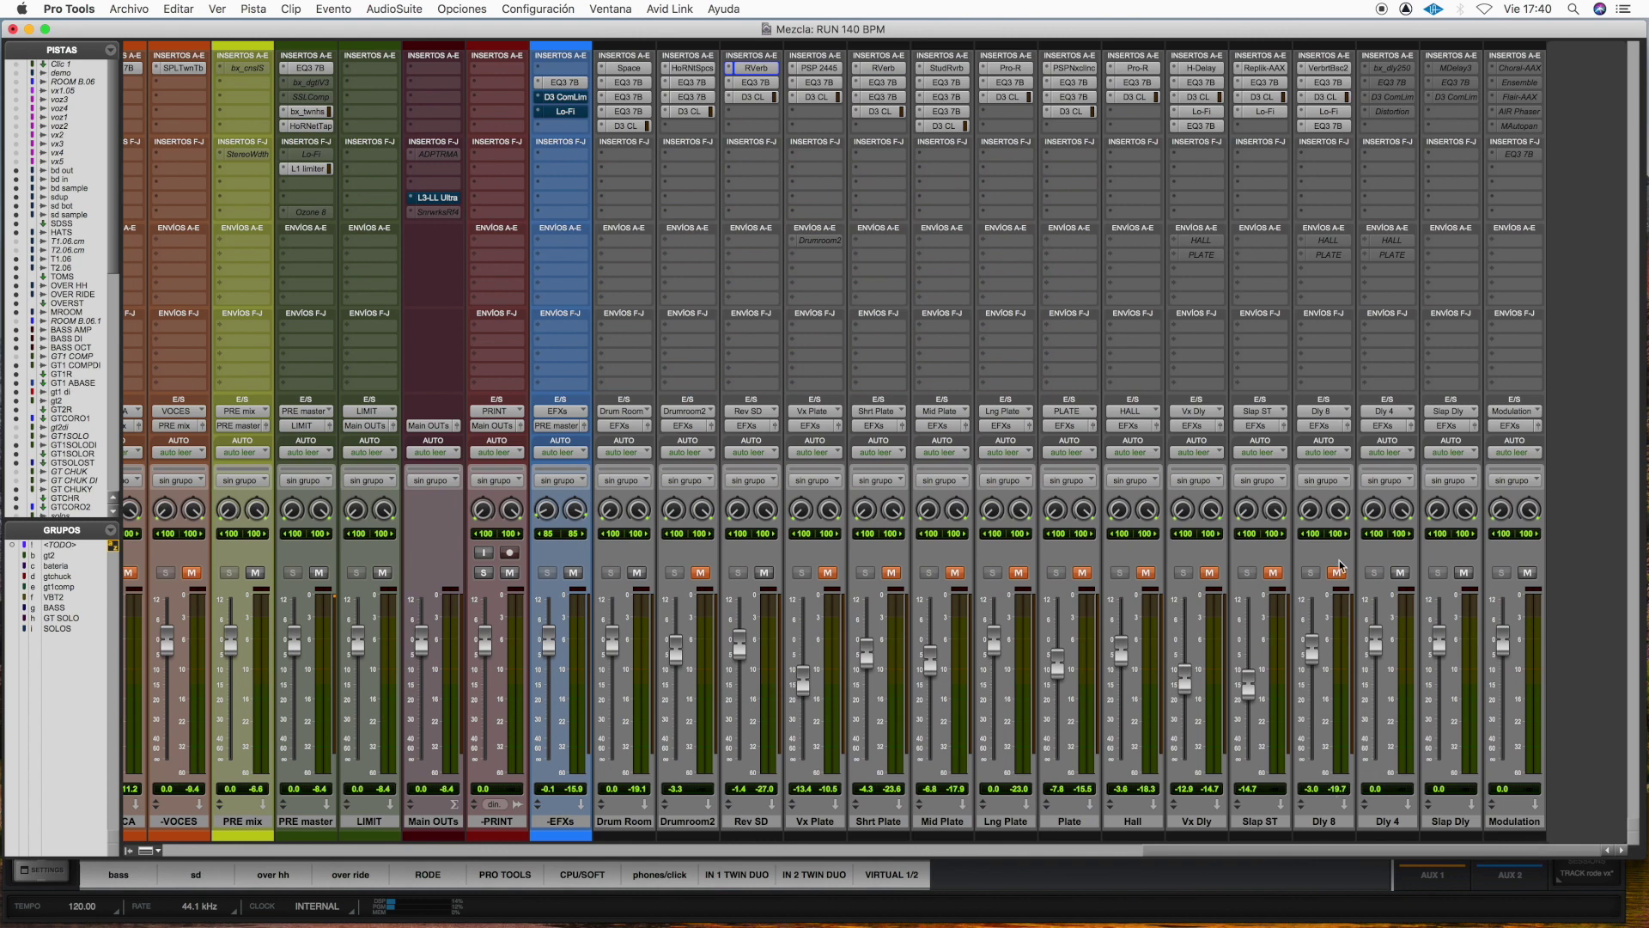
pyautogui.click(1327, 69)
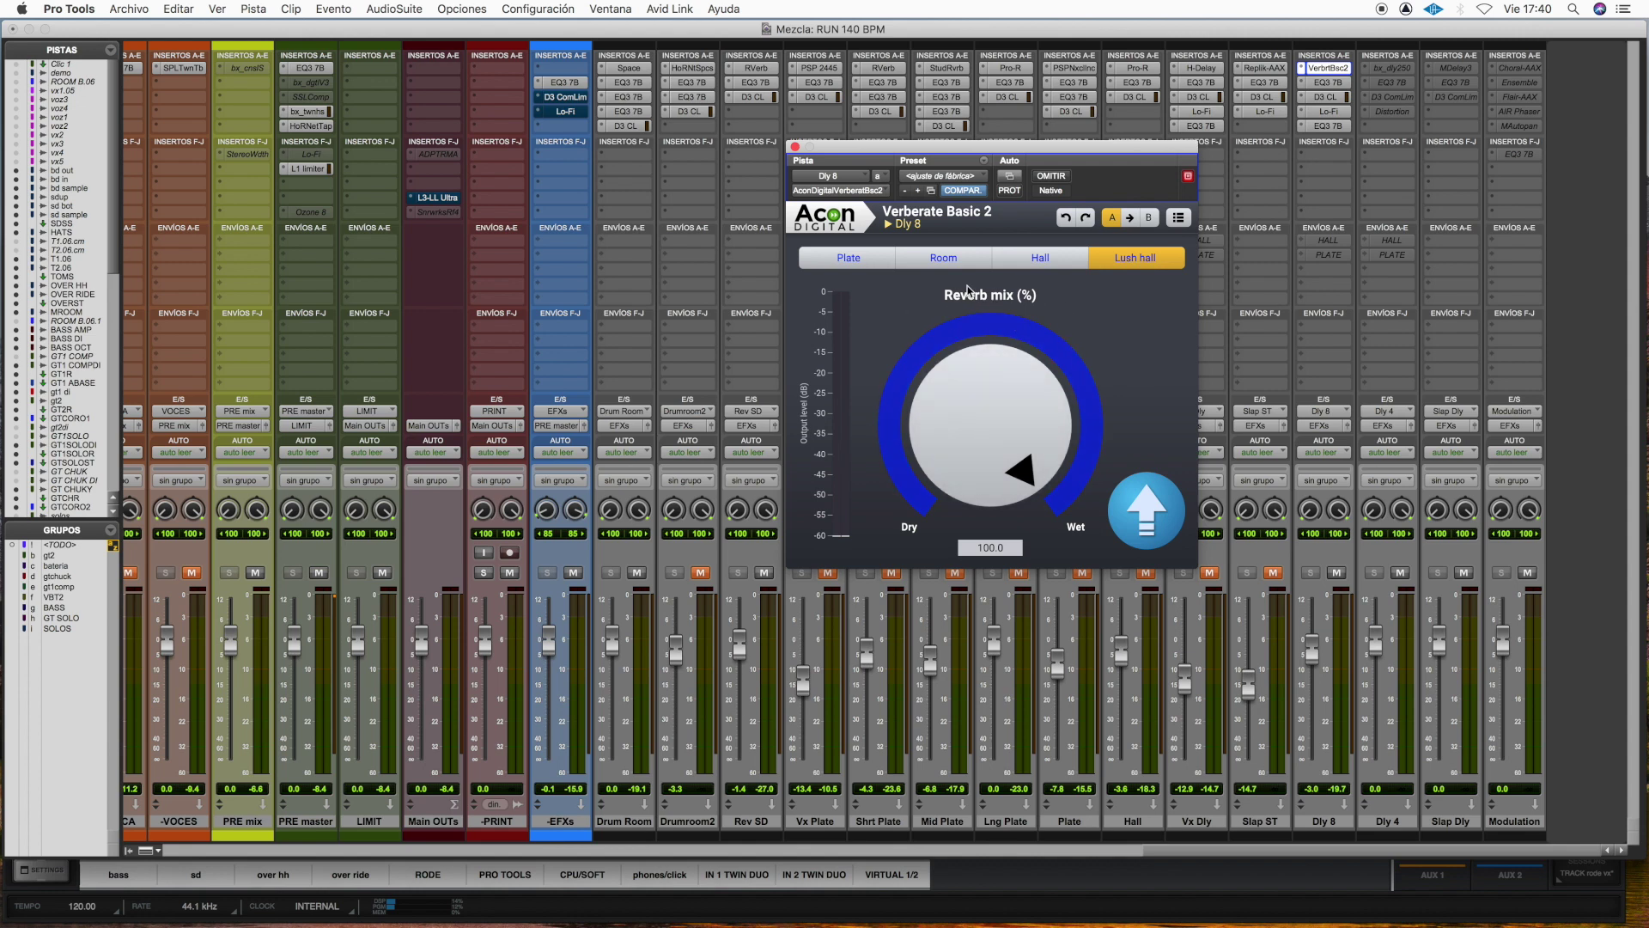
pyautogui.click(796, 147)
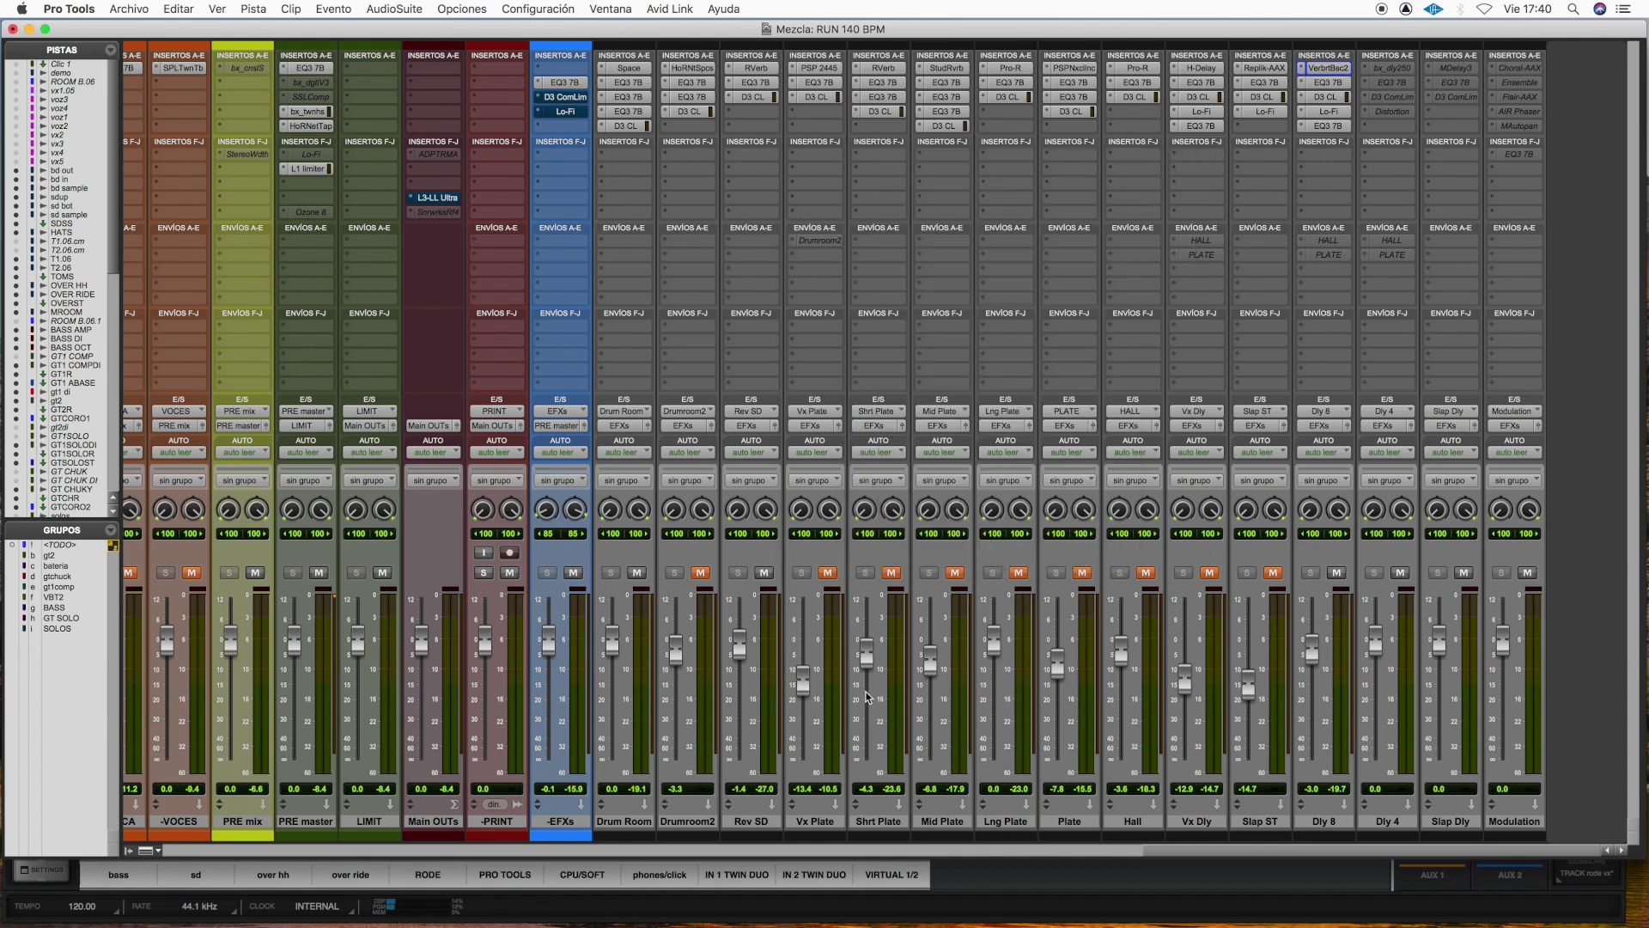
# Step: Open the SDSS channel's Dly 8 send and play from bar 77 into the paron section to watch its automated level
pyautogui.hscroll(-20, 1179, 853)
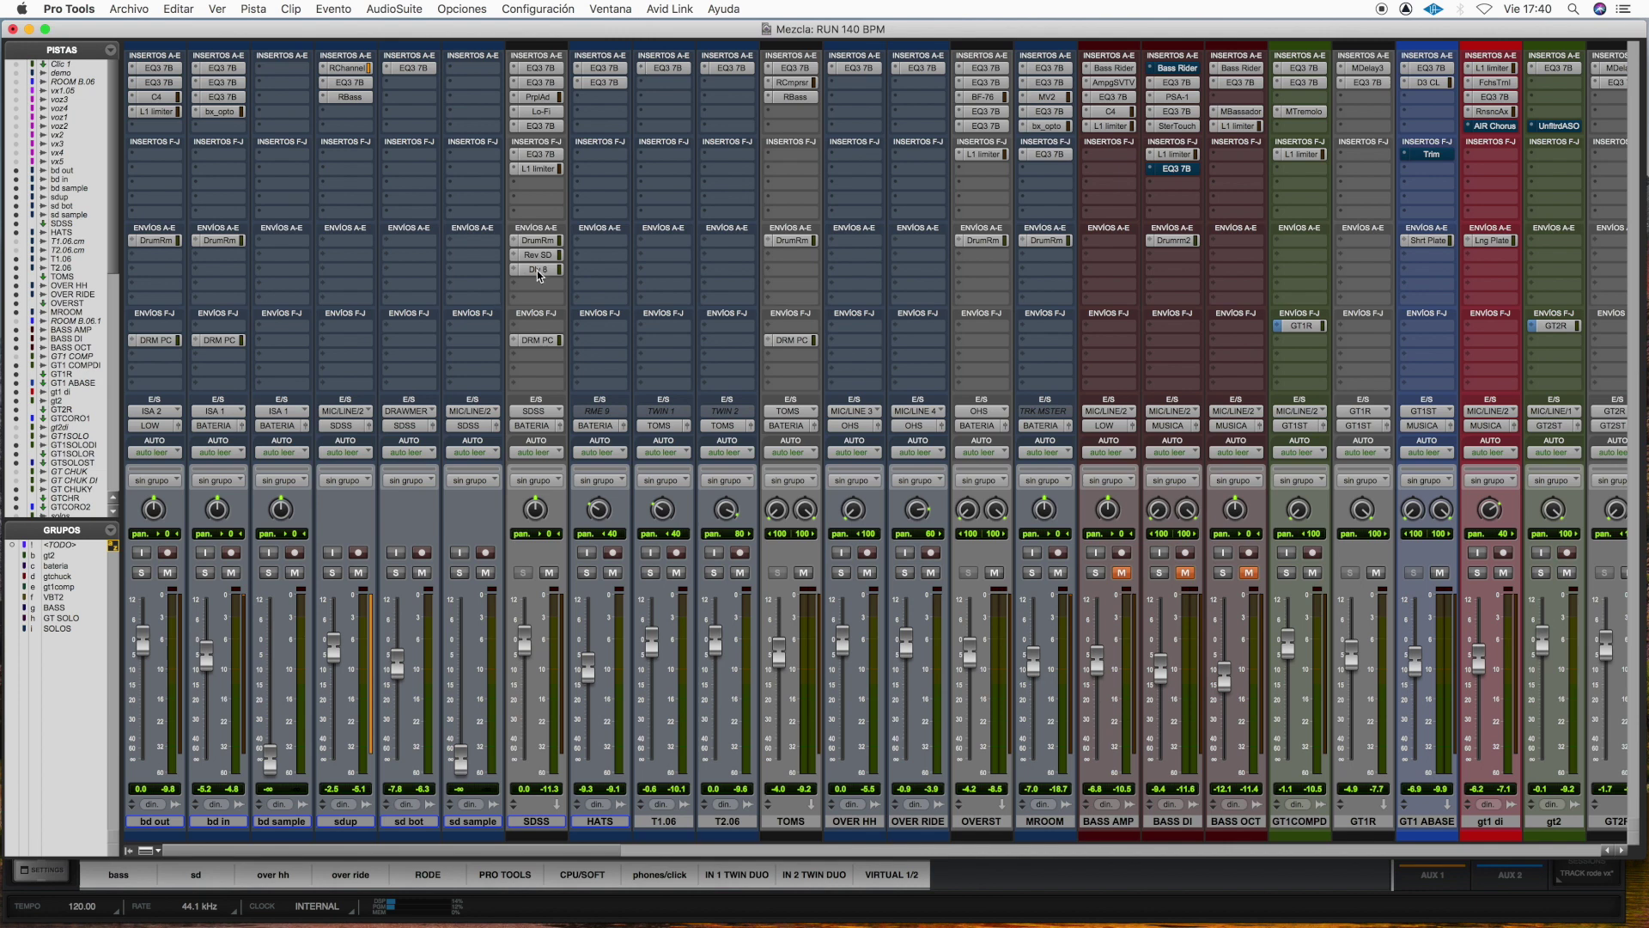
pyautogui.click(538, 269)
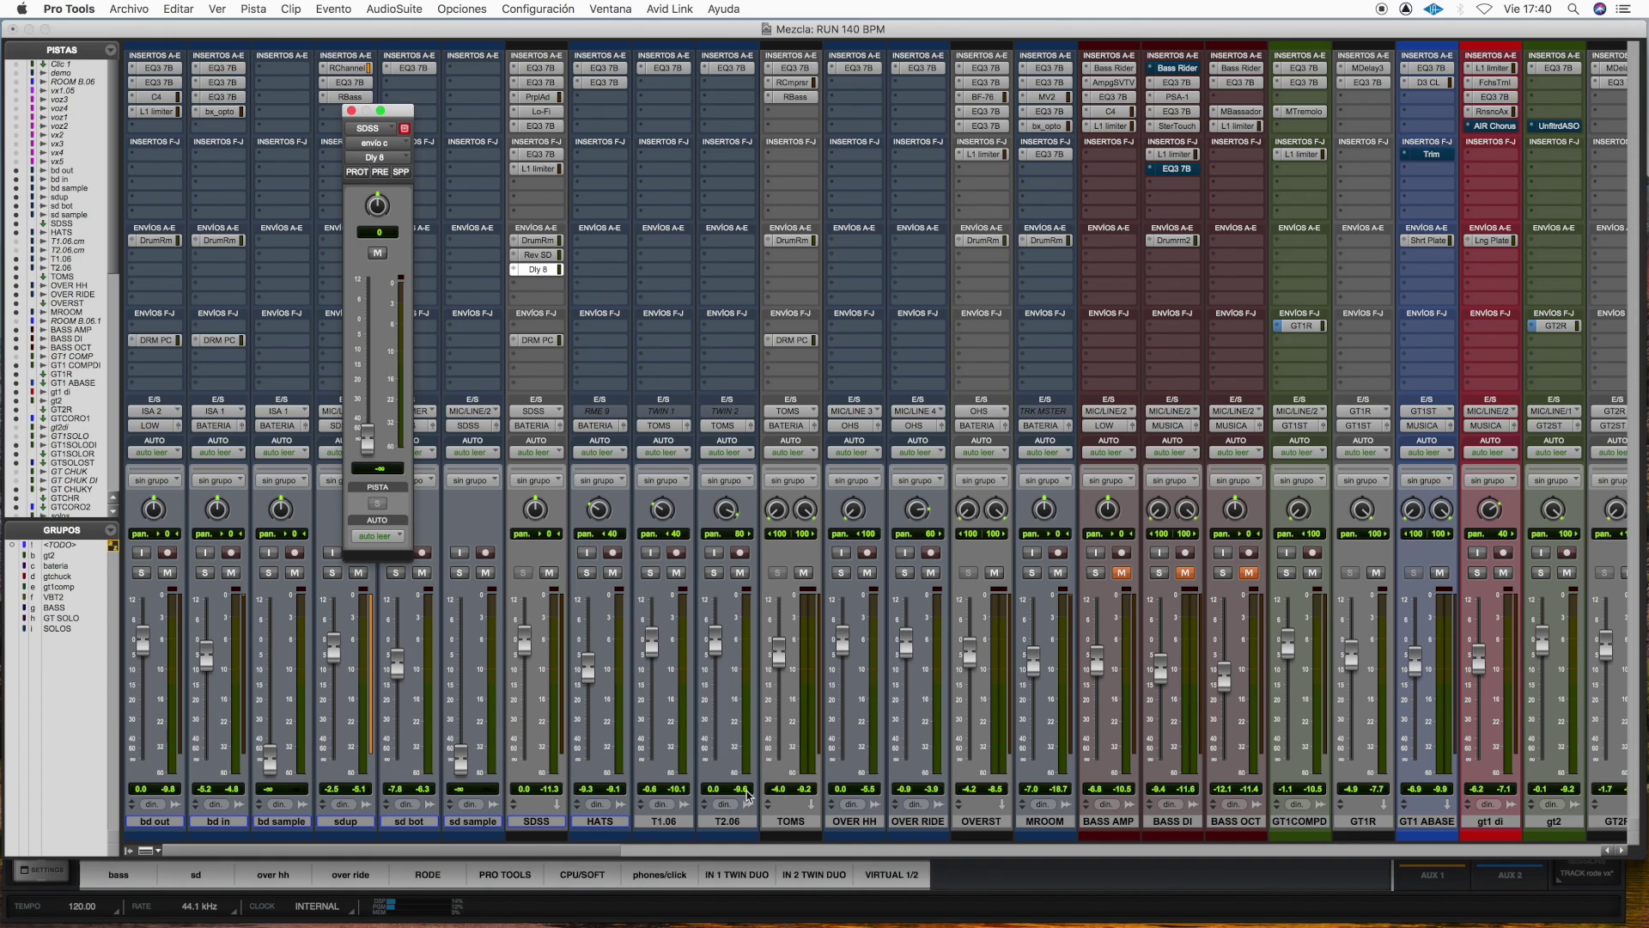
pyautogui.moveTo(601, 851); pyautogui.dragTo(1175, 827)
pyautogui.hscroll(4, 1266, 829)
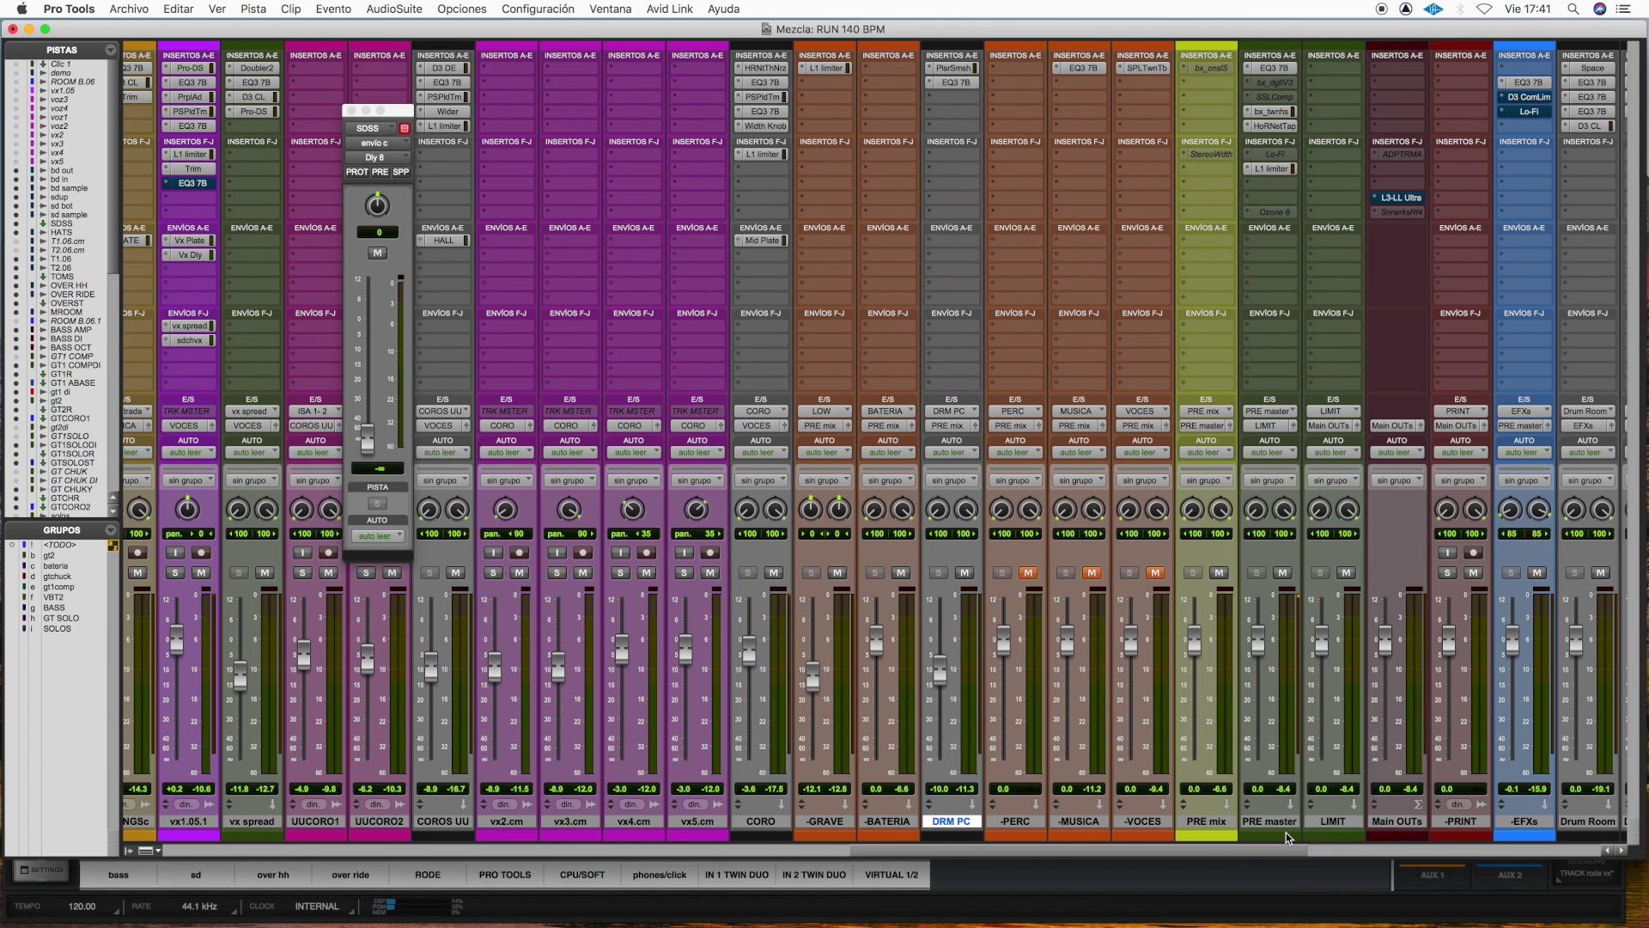
pyautogui.press('super+equal')
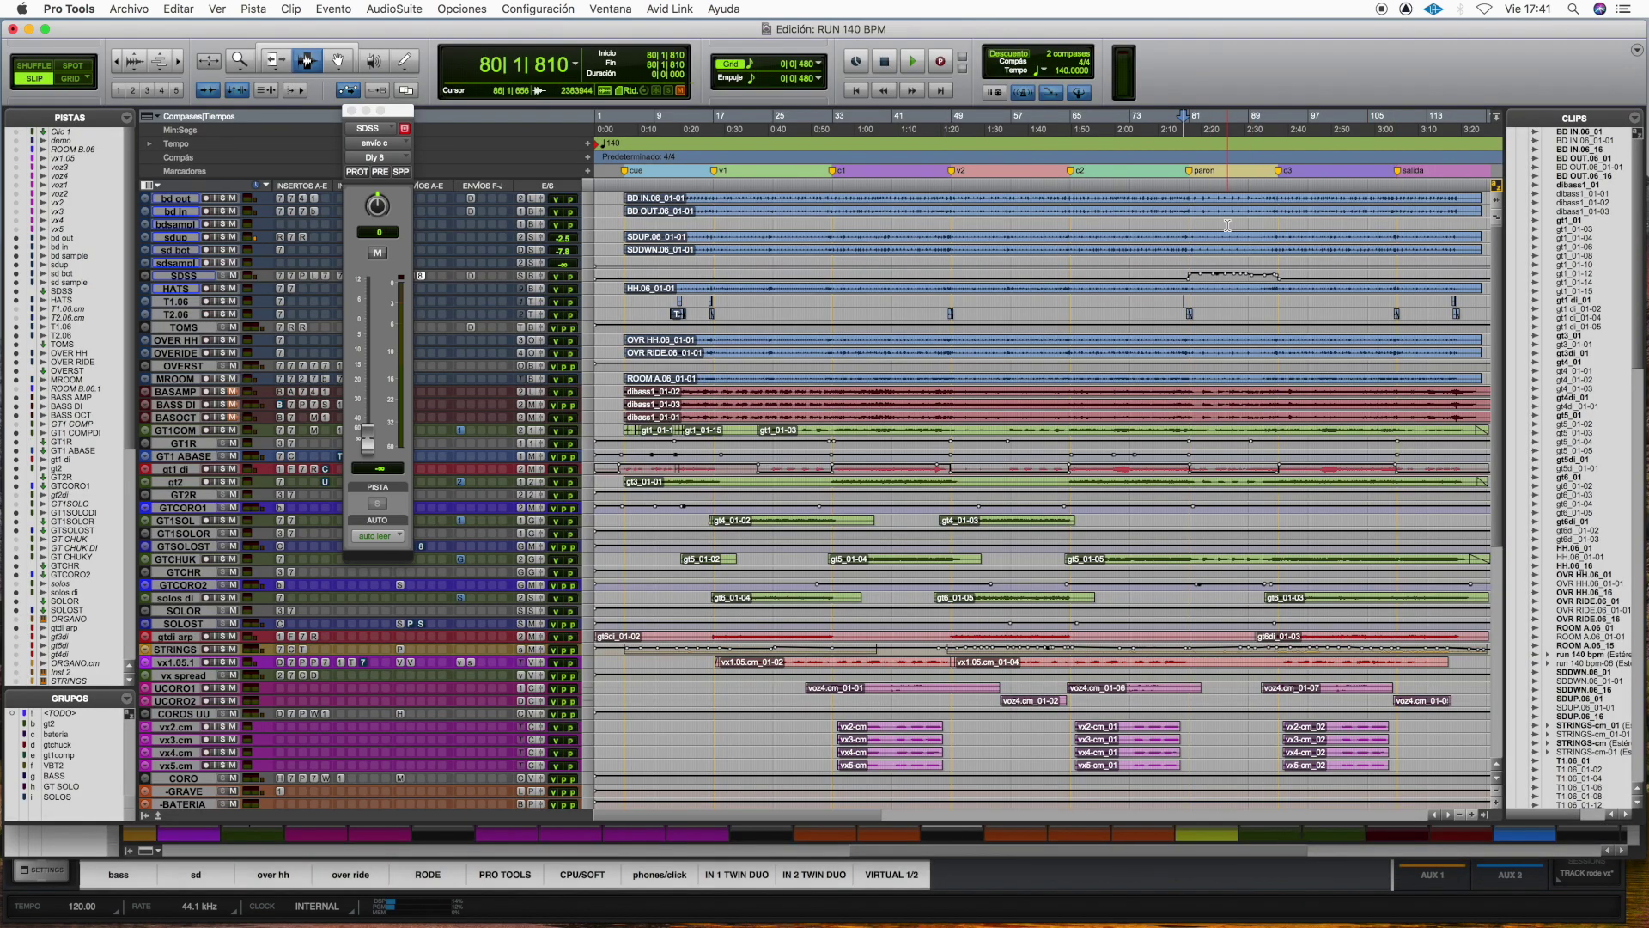
pyautogui.click(1165, 284)
pyautogui.press('space')
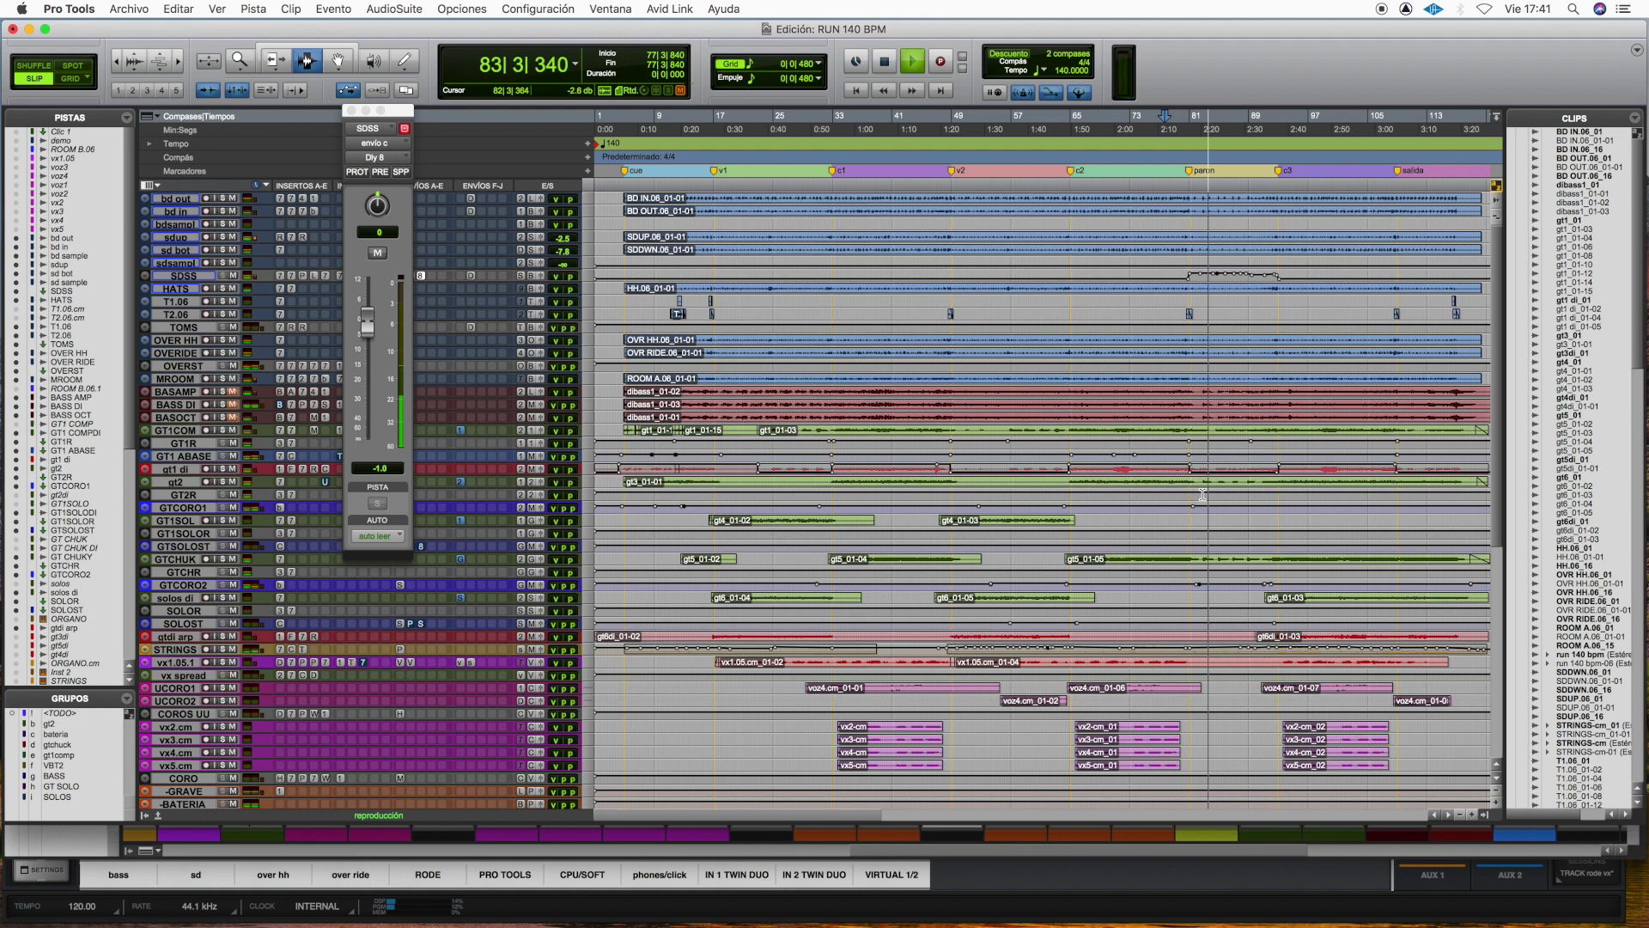
pyautogui.press('space')
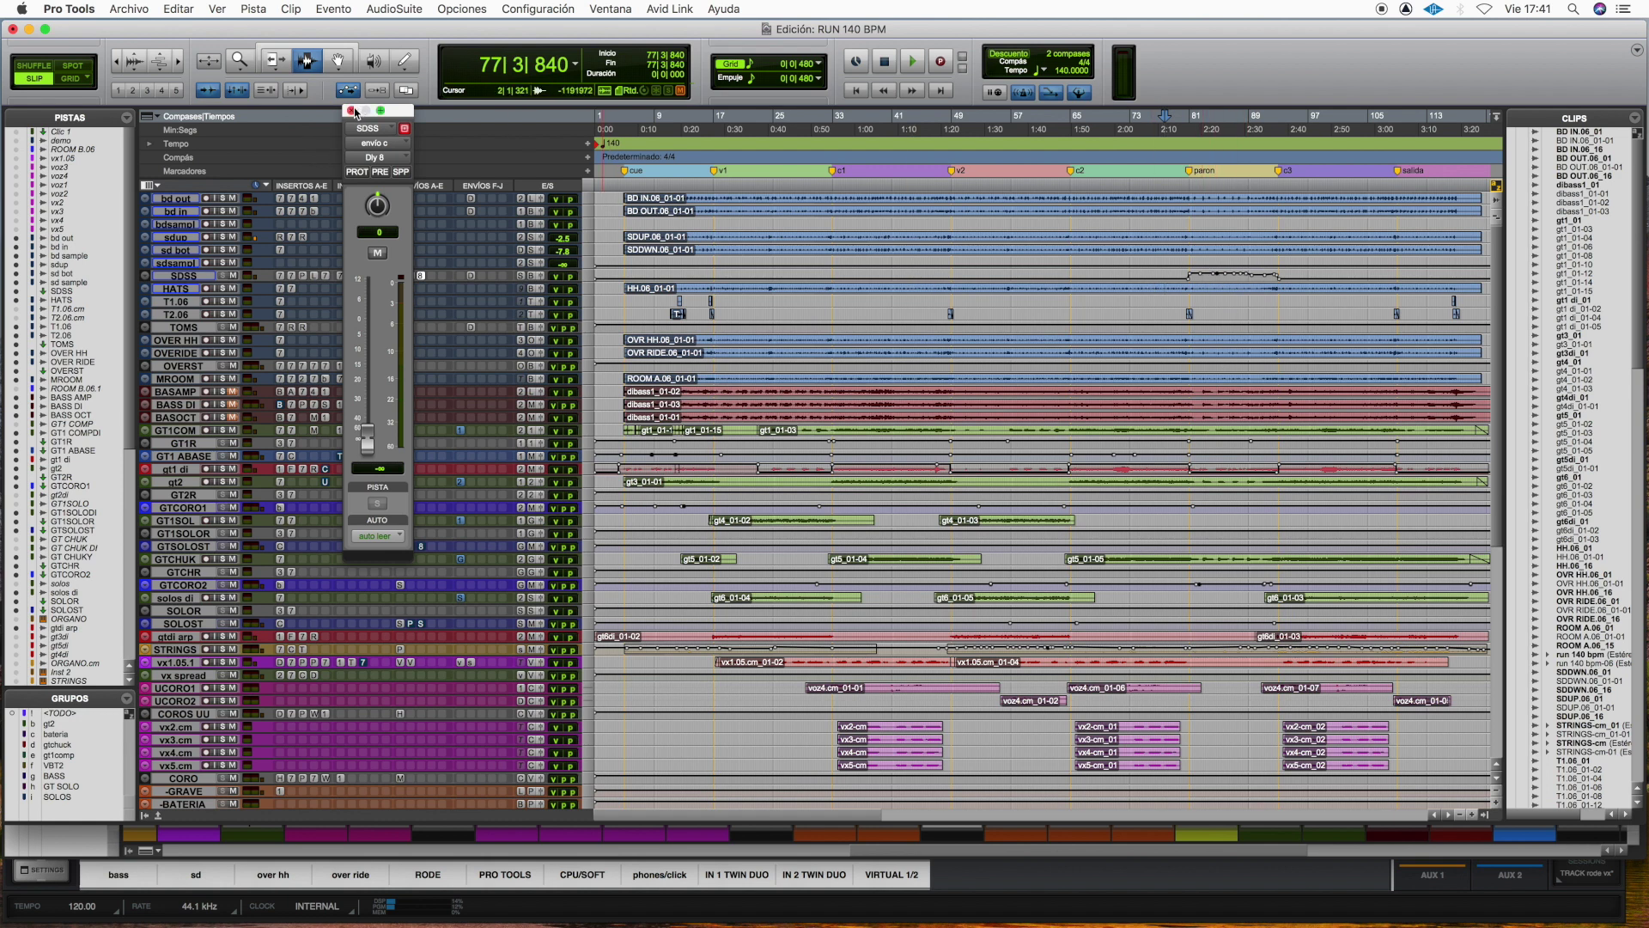
pyautogui.click(351, 109)
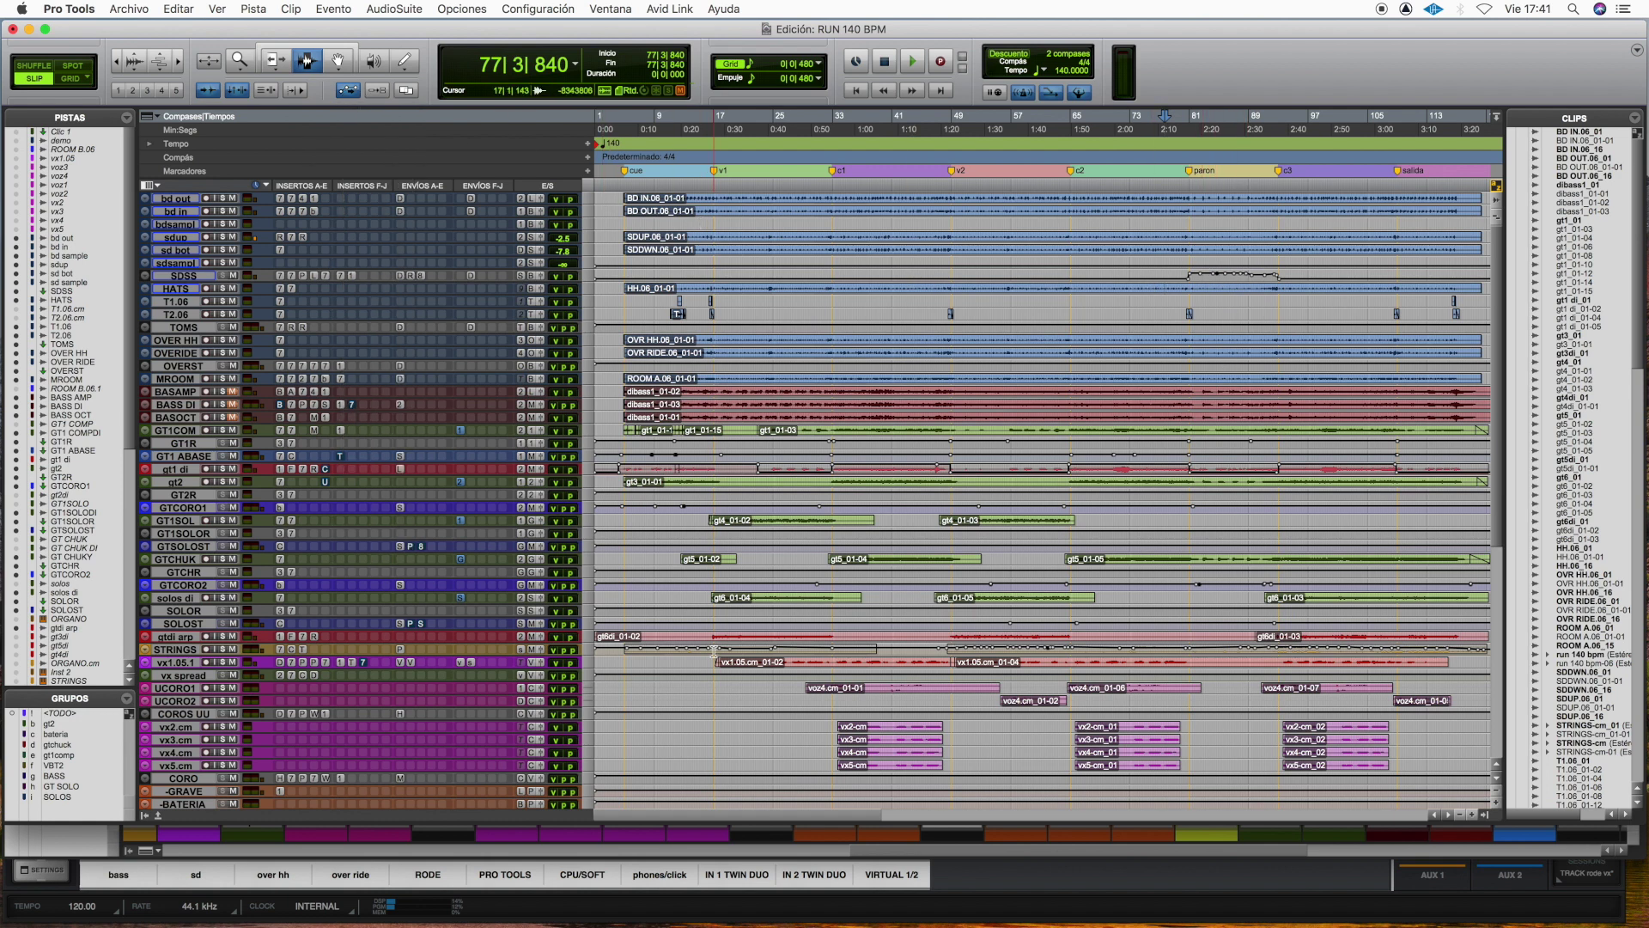
# Step: Play the song from bar 87 in the paron section and examine the effect returns in the mixer
pyautogui.hscroll(5, 837, 813)
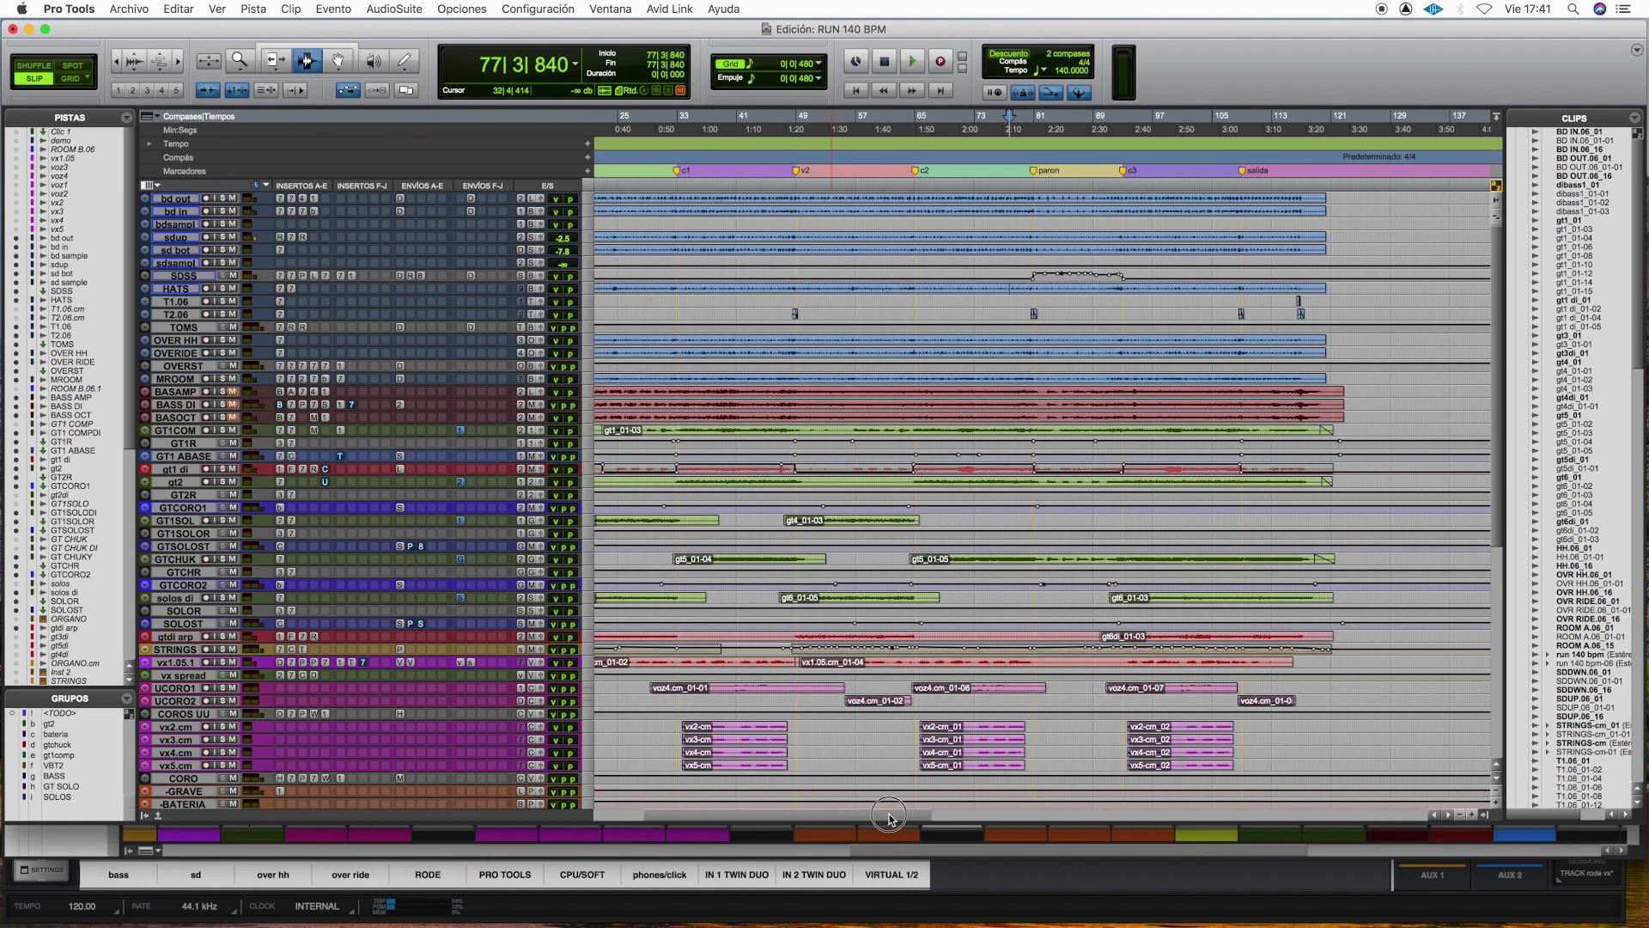
pyautogui.press('super+equal')
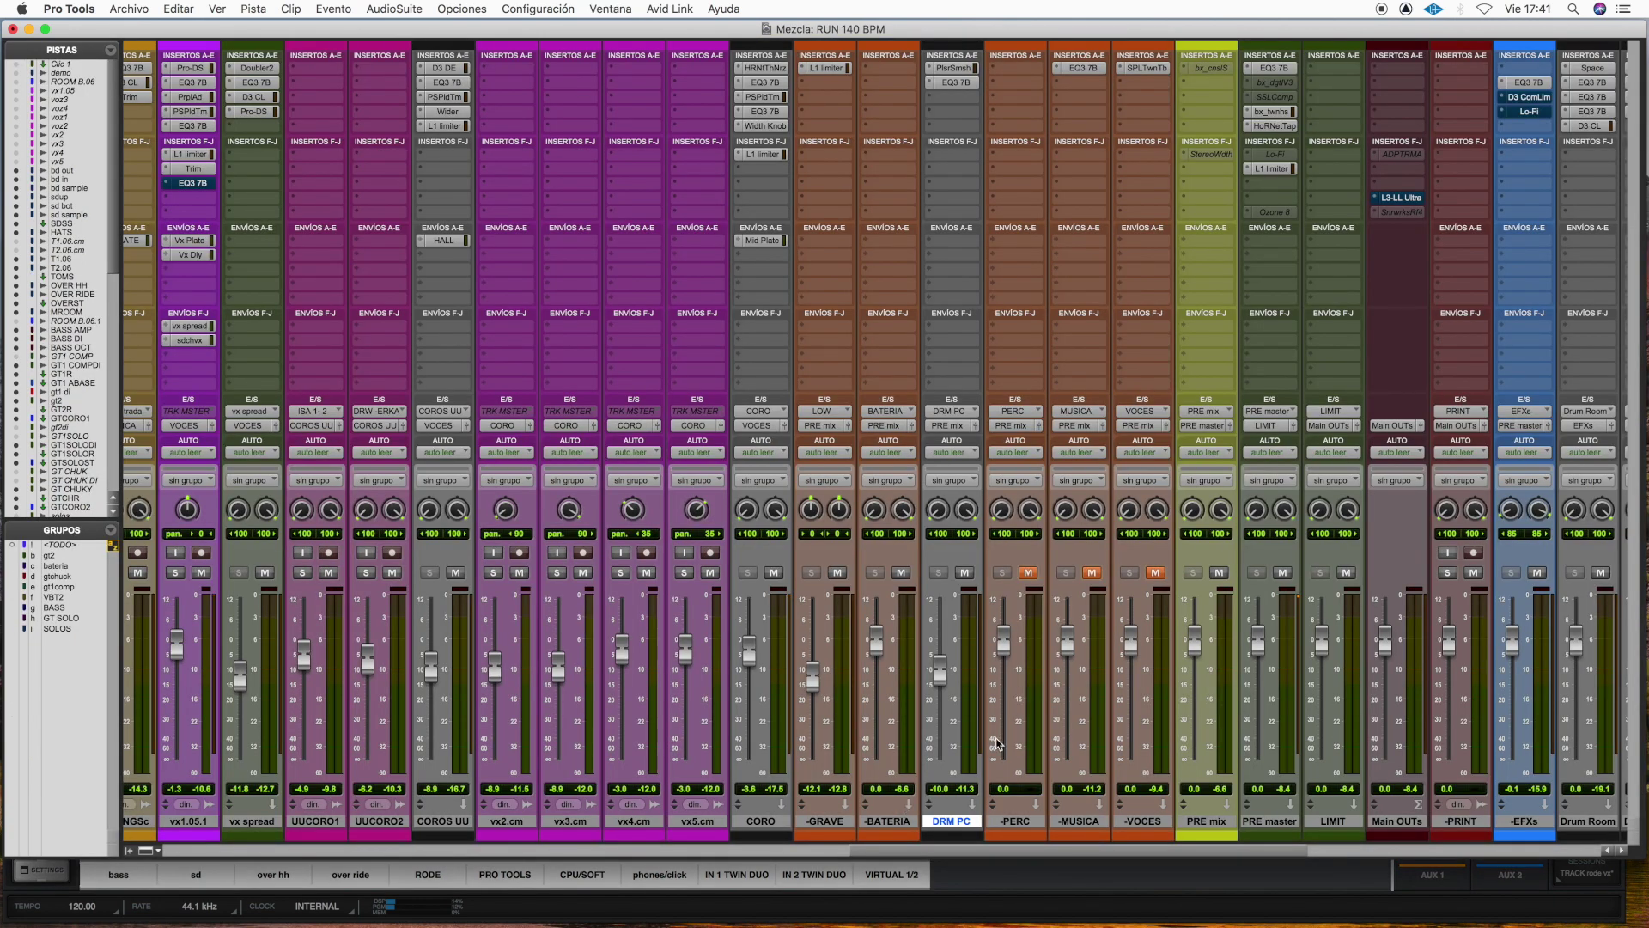
pyautogui.press('super+equal')
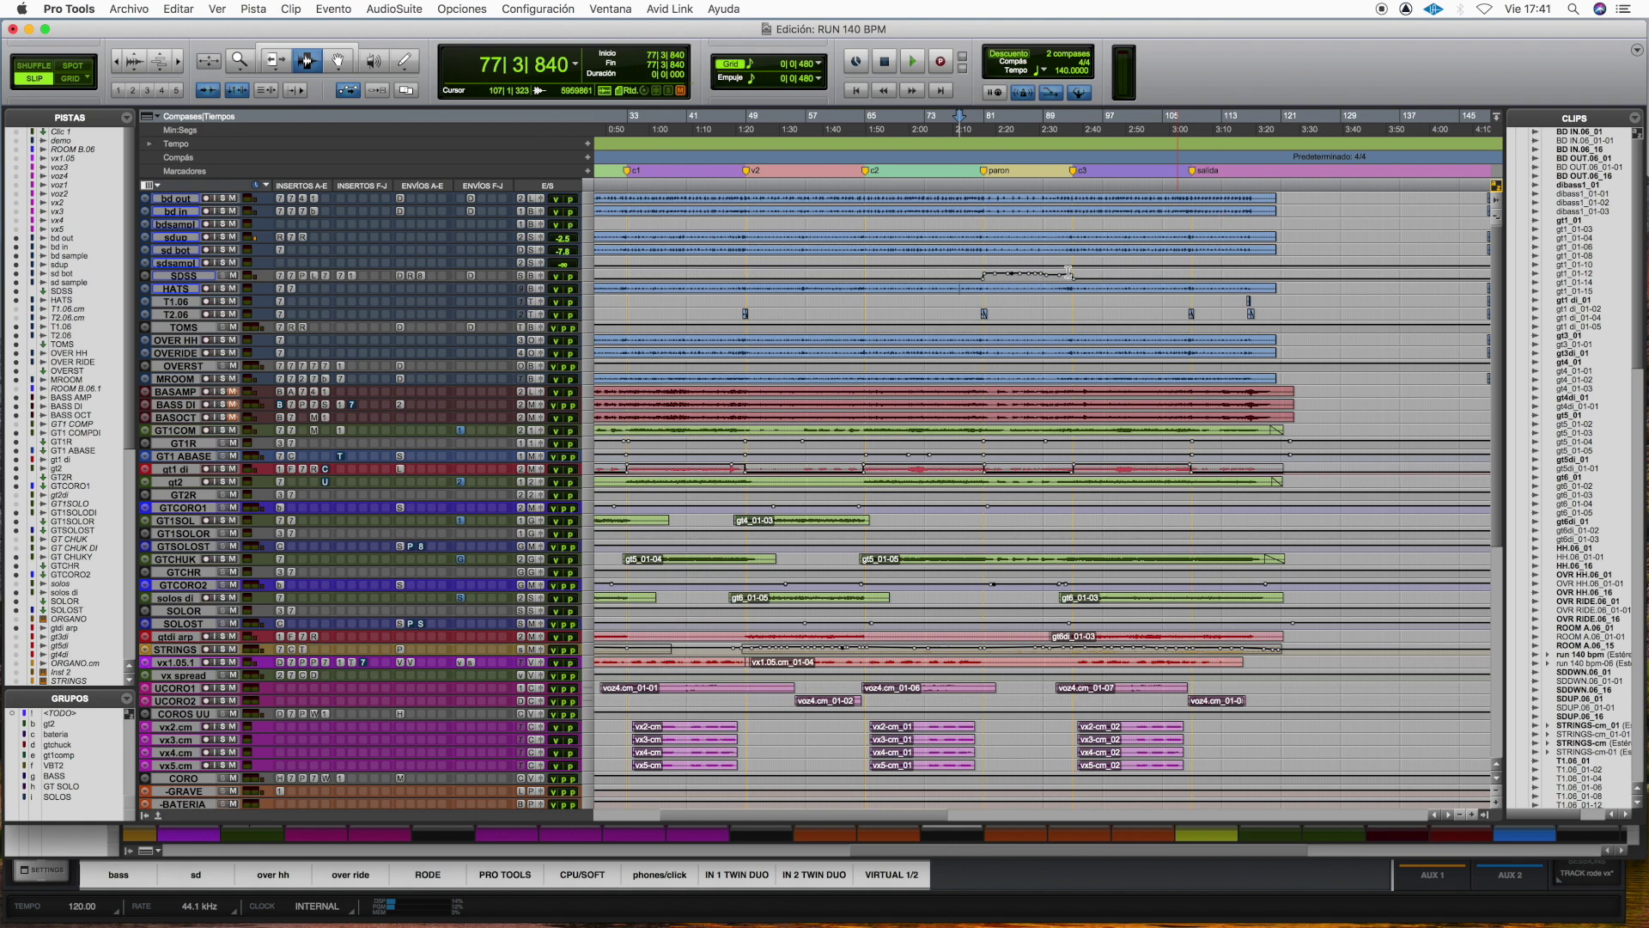
pyautogui.click(1026, 301)
pyautogui.press('space')
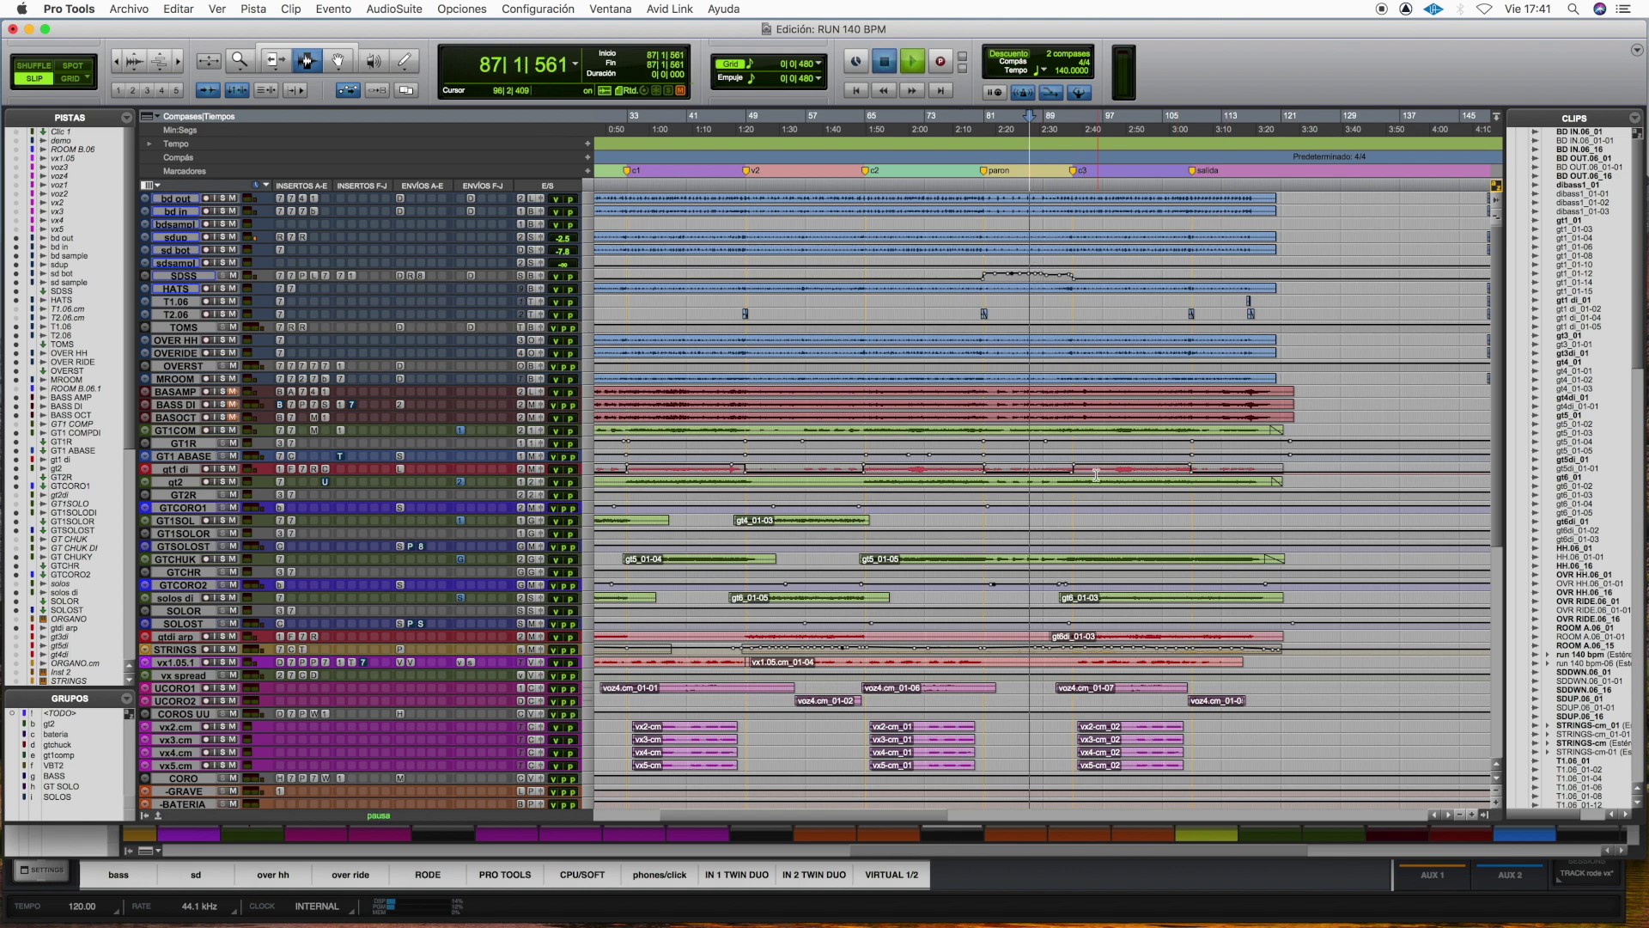
pyautogui.press('super+equal')
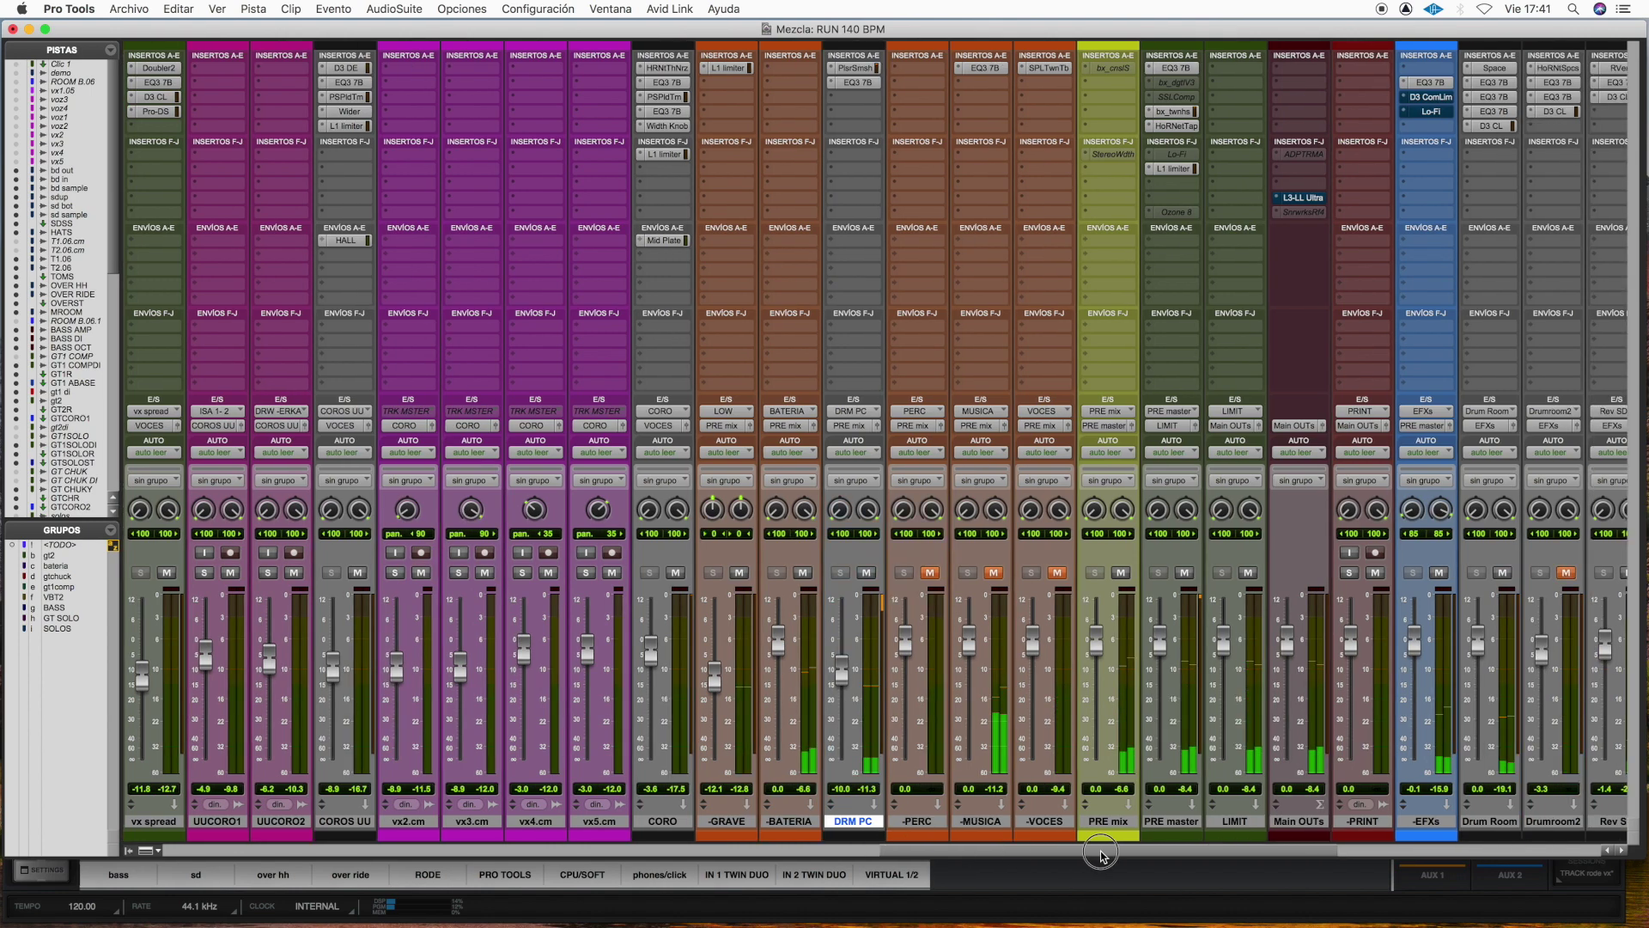
pyautogui.moveTo(982, 851); pyautogui.dragTo(1278, 860)
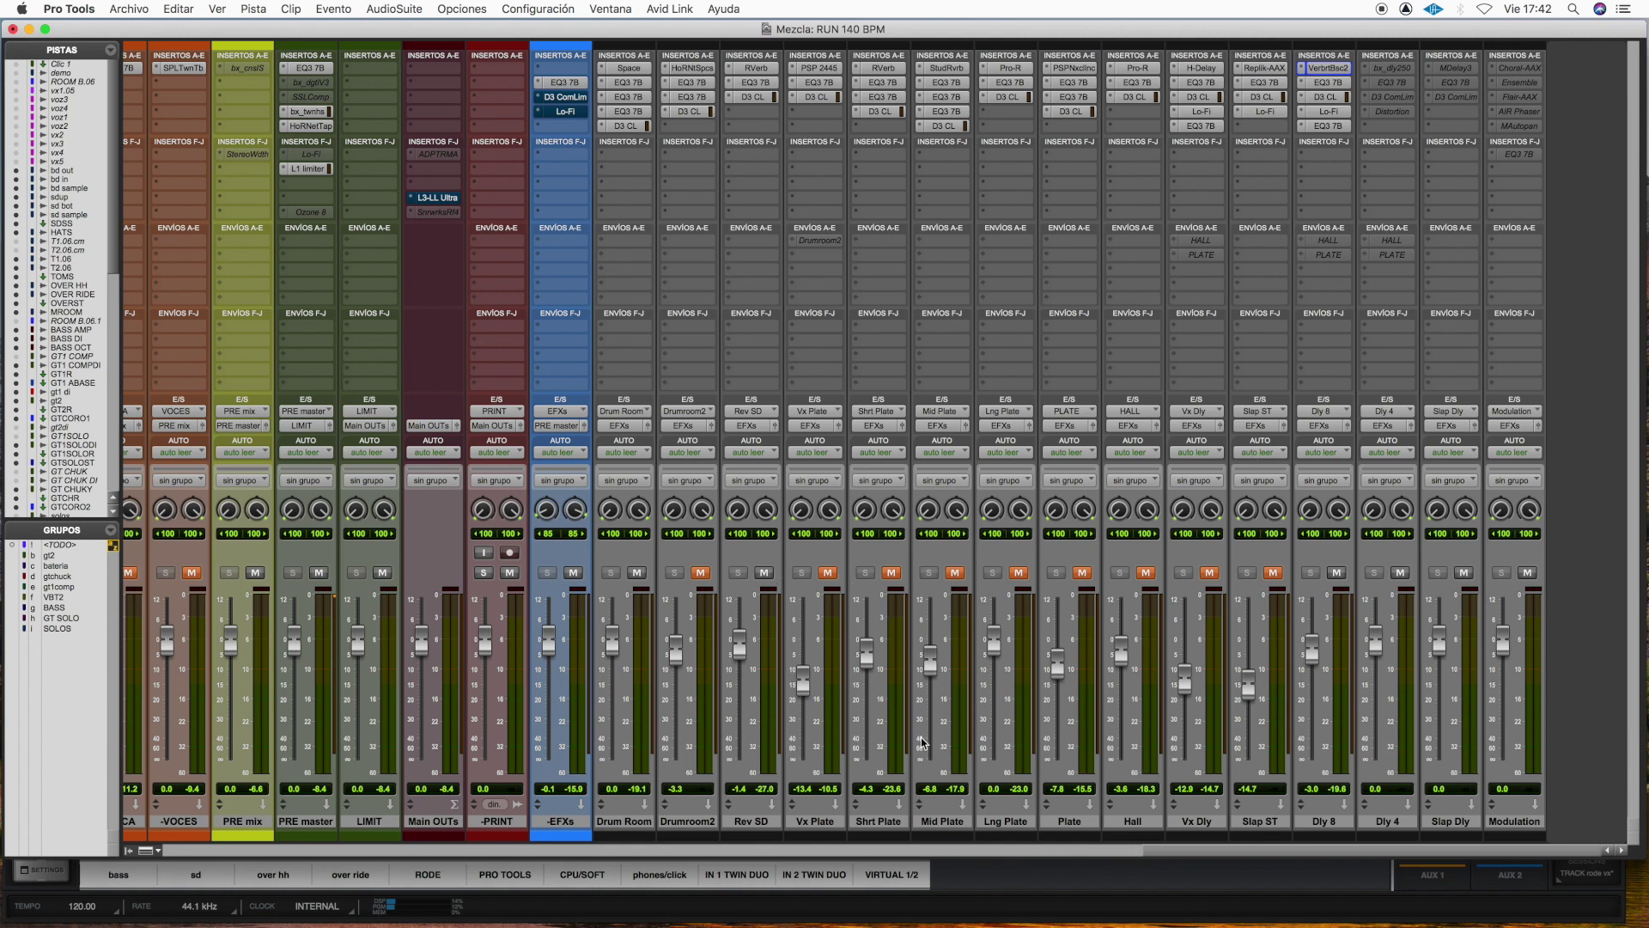
# Step: Review the drum channels' sends, and play the song from bar 78, just before the paron marker
pyautogui.moveTo(1196, 849); pyautogui.dragTo(196, 832)
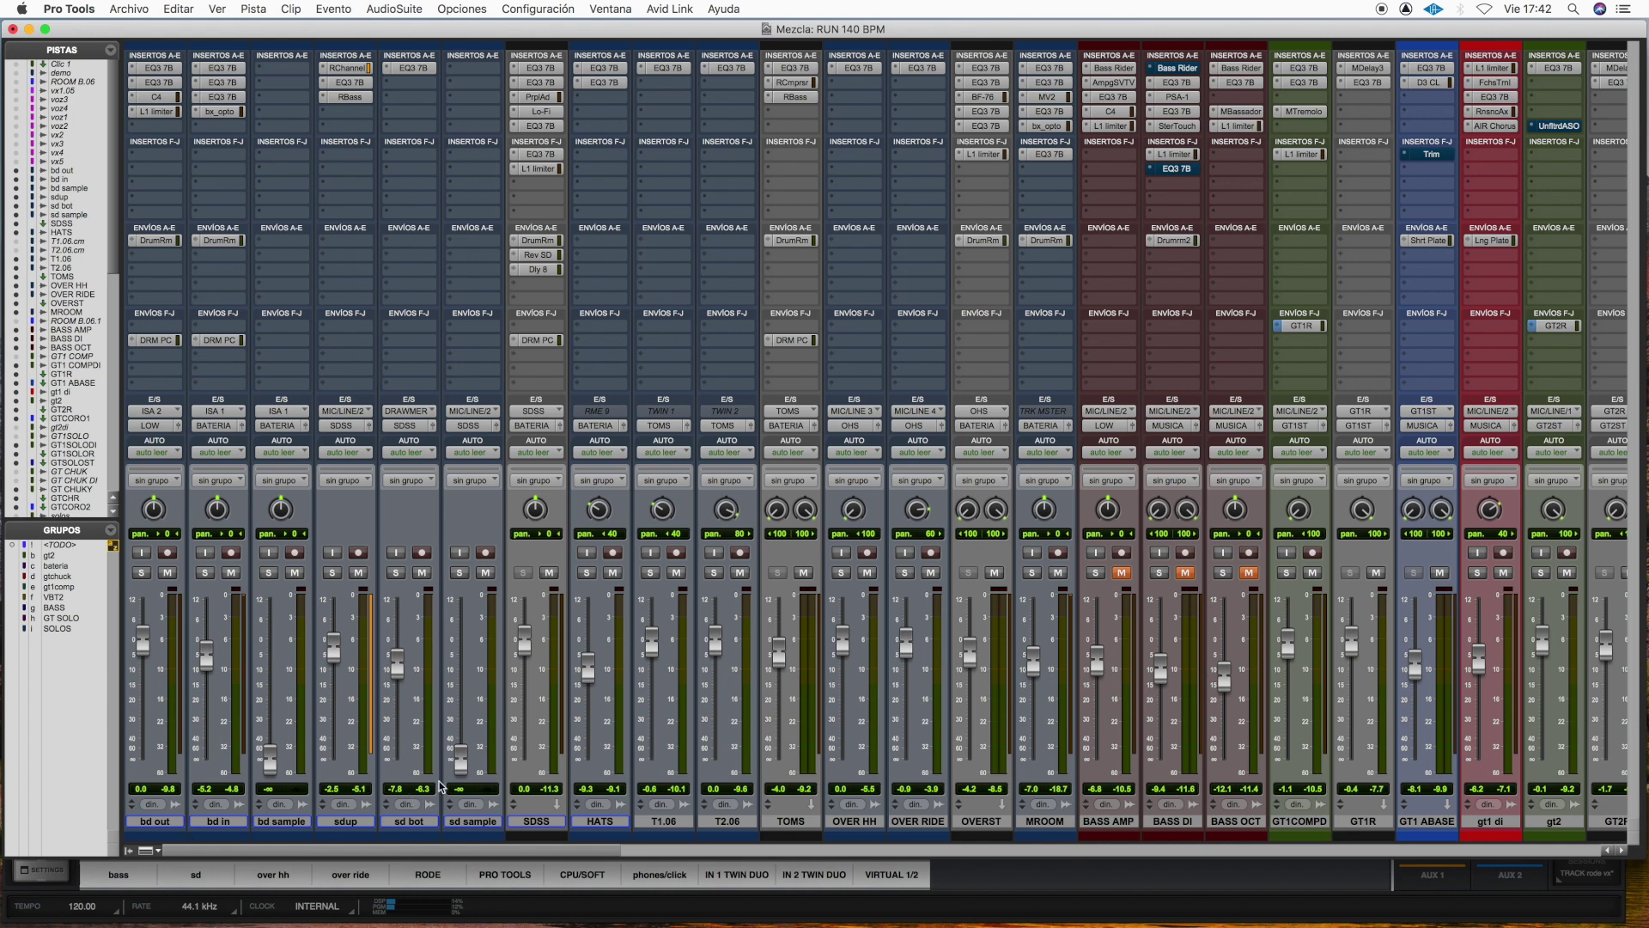
pyautogui.press('super+equal')
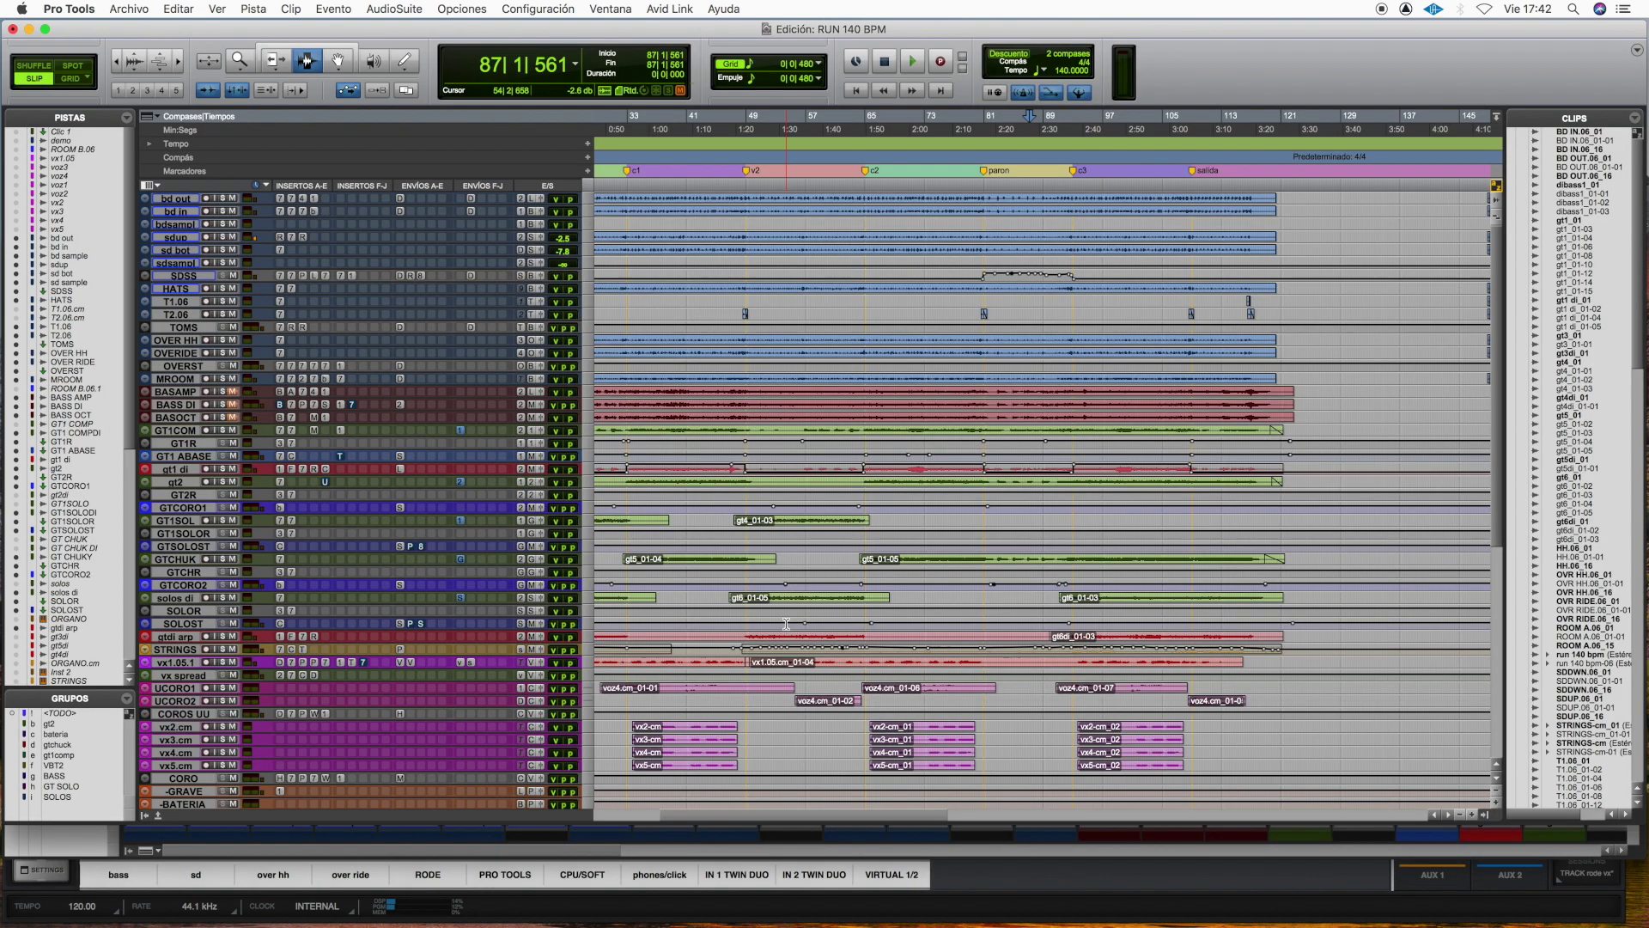
pyautogui.click(964, 269)
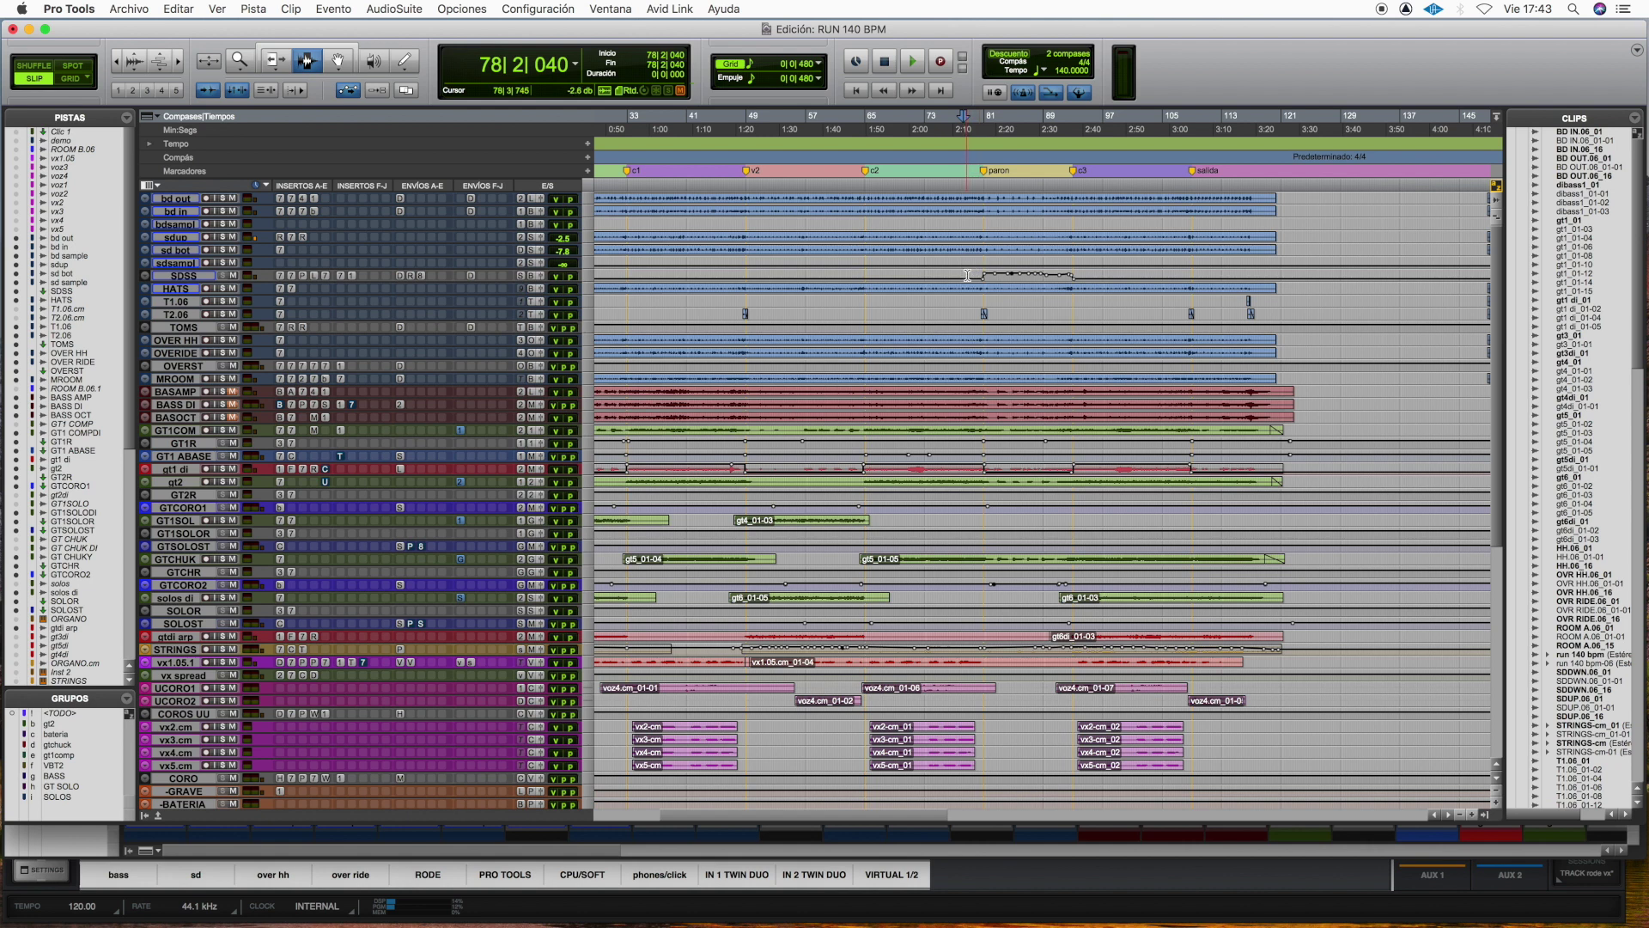
pyautogui.click(964, 274)
pyautogui.click(961, 276)
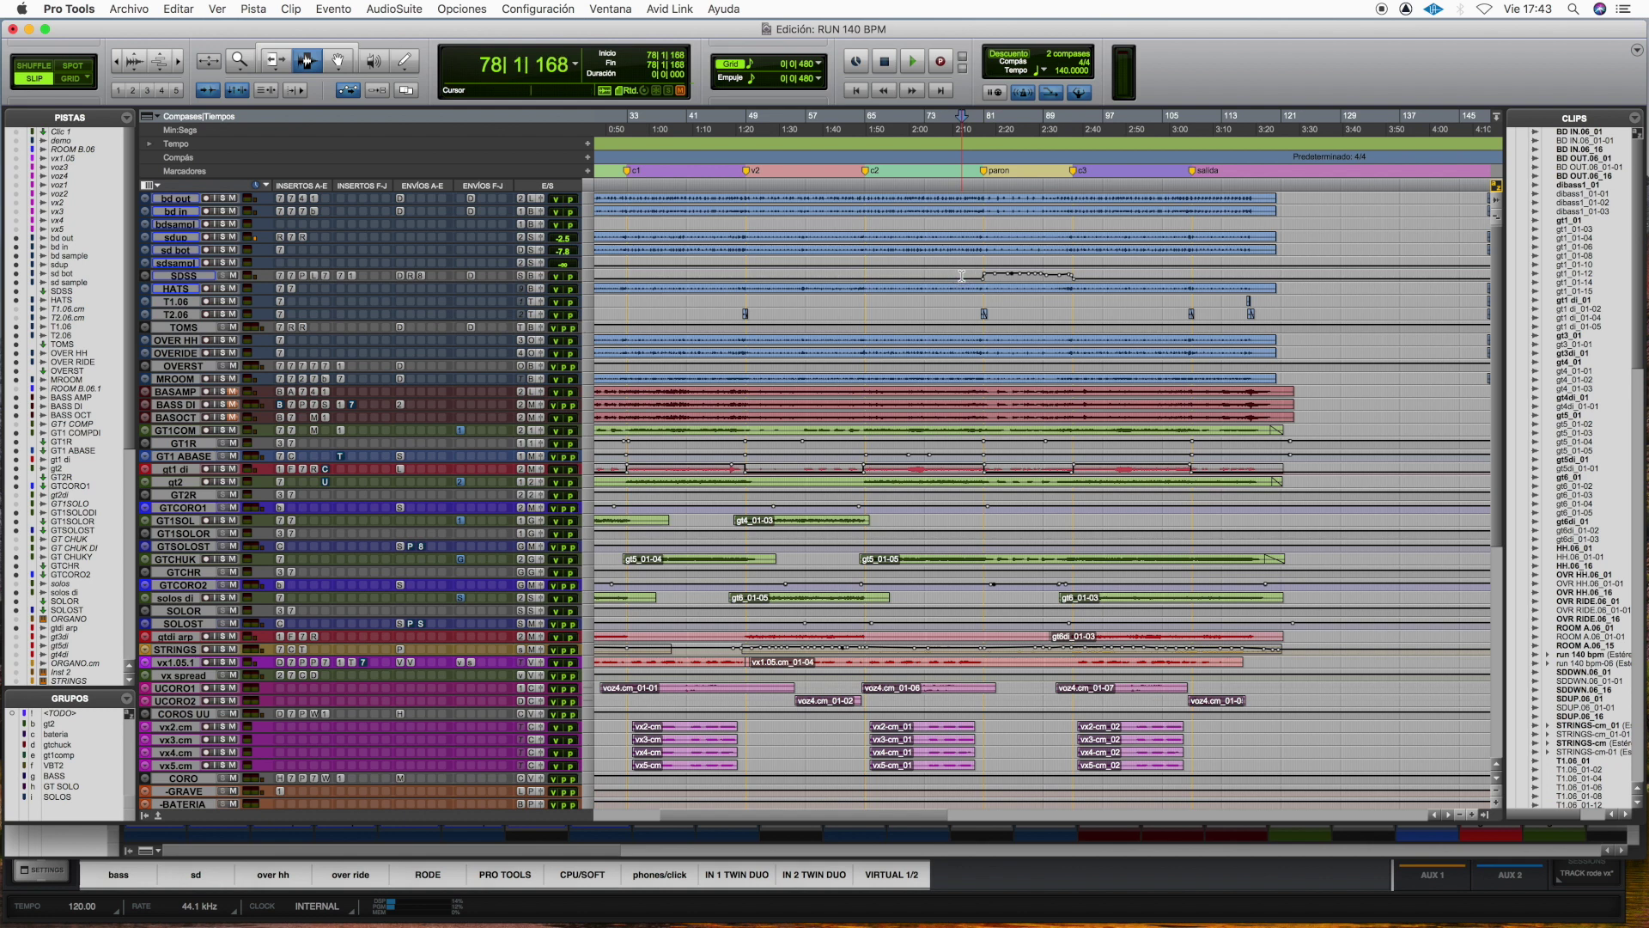
pyautogui.press('space')
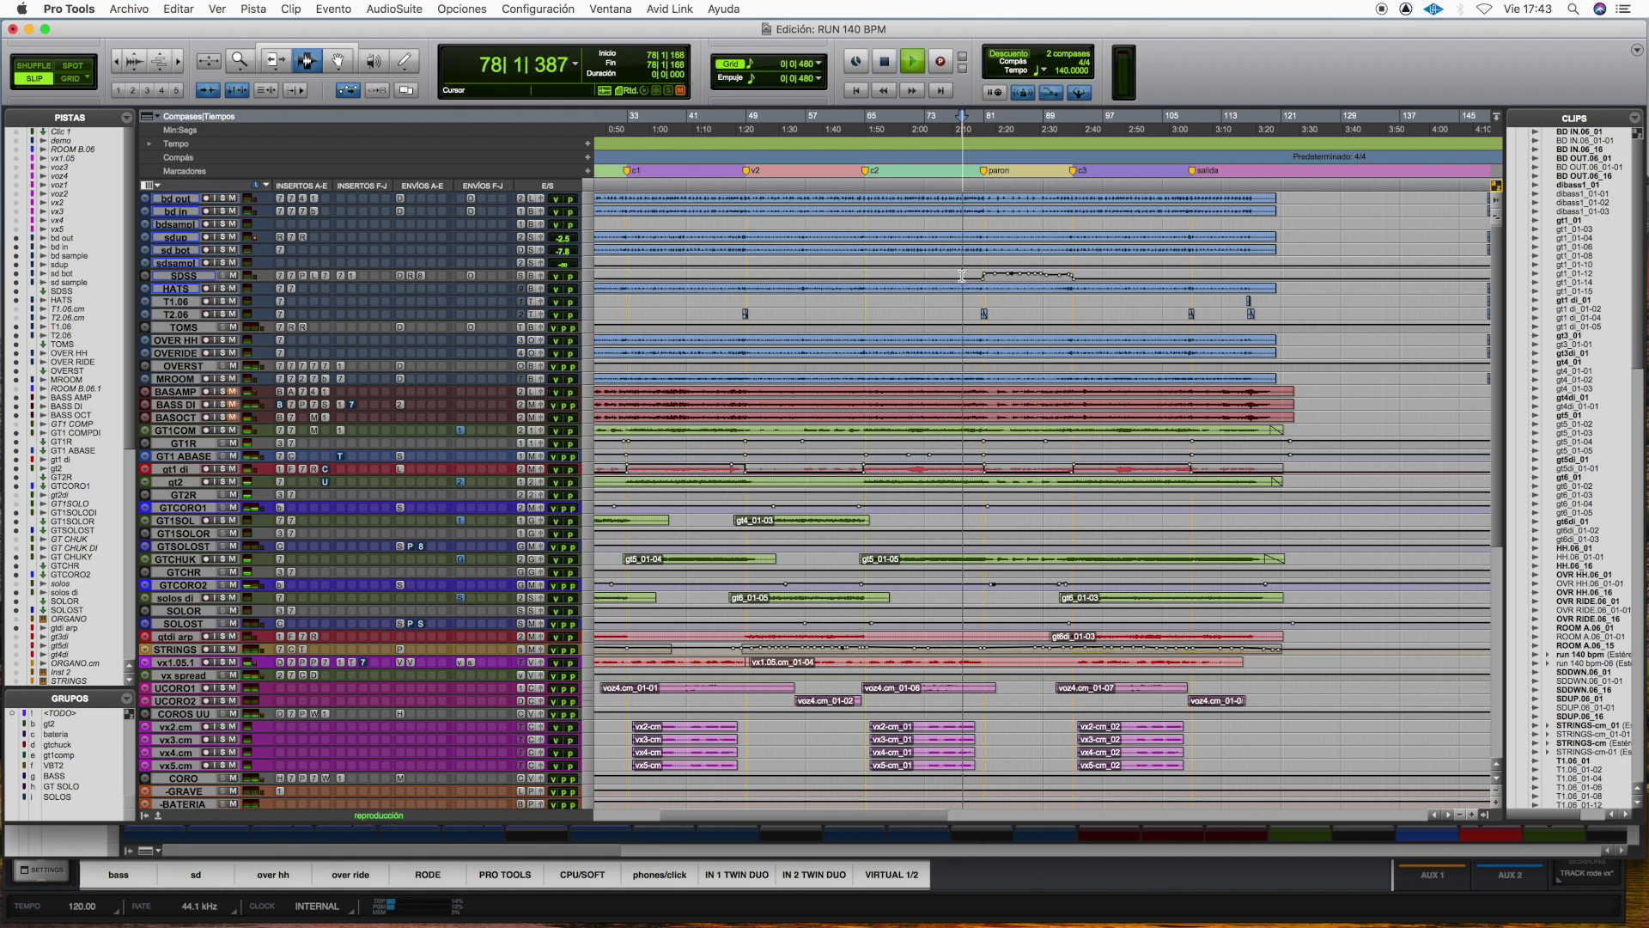